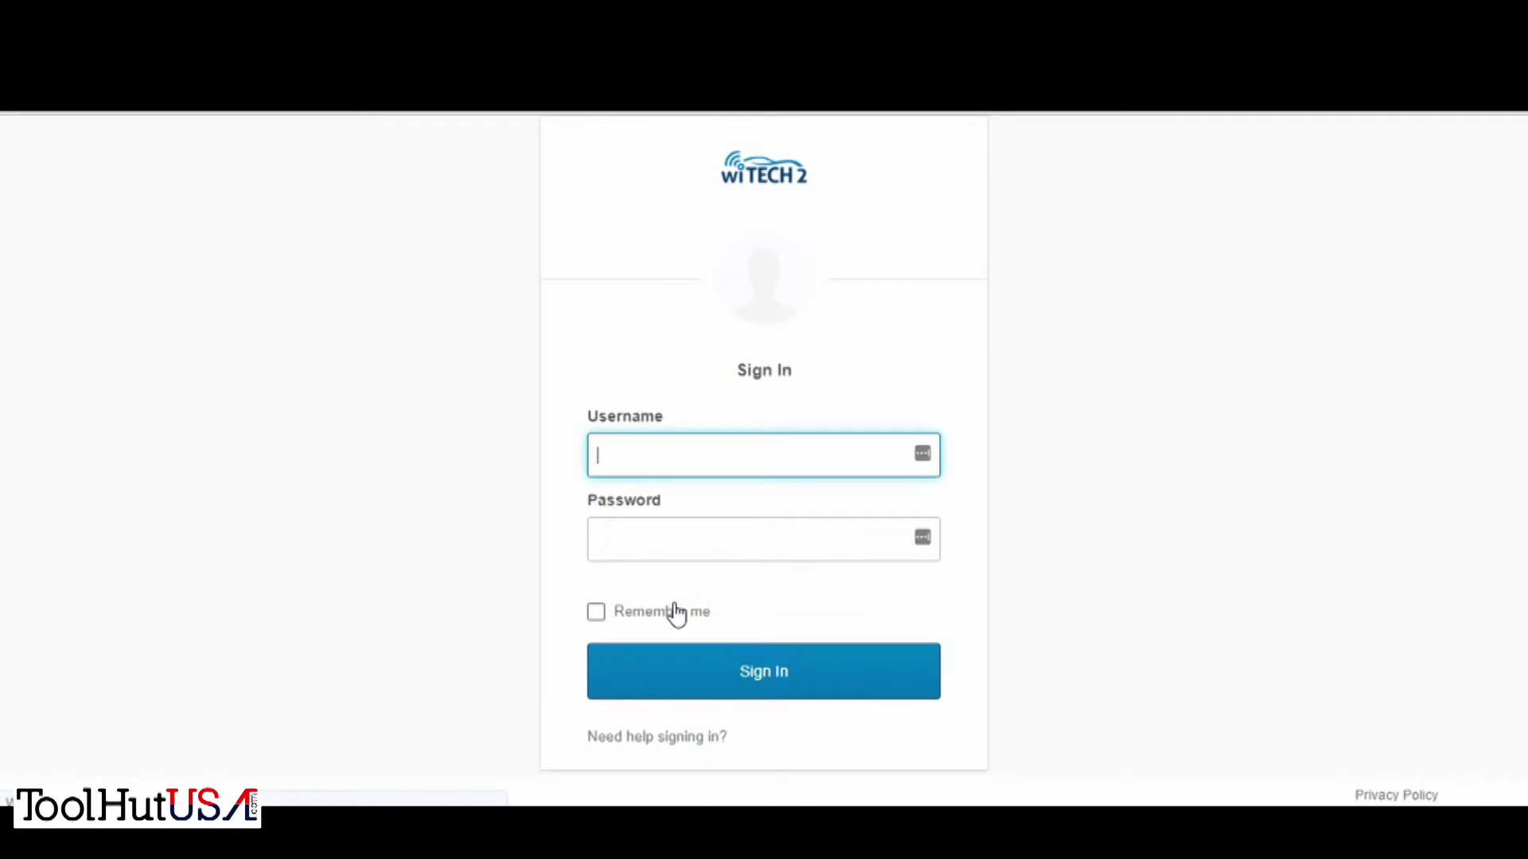
Sign in to wiTECH 2 and start manual VIN entry for the device flagged No VIN.
{"action": "left_click", "coordinate": [726, 672]}
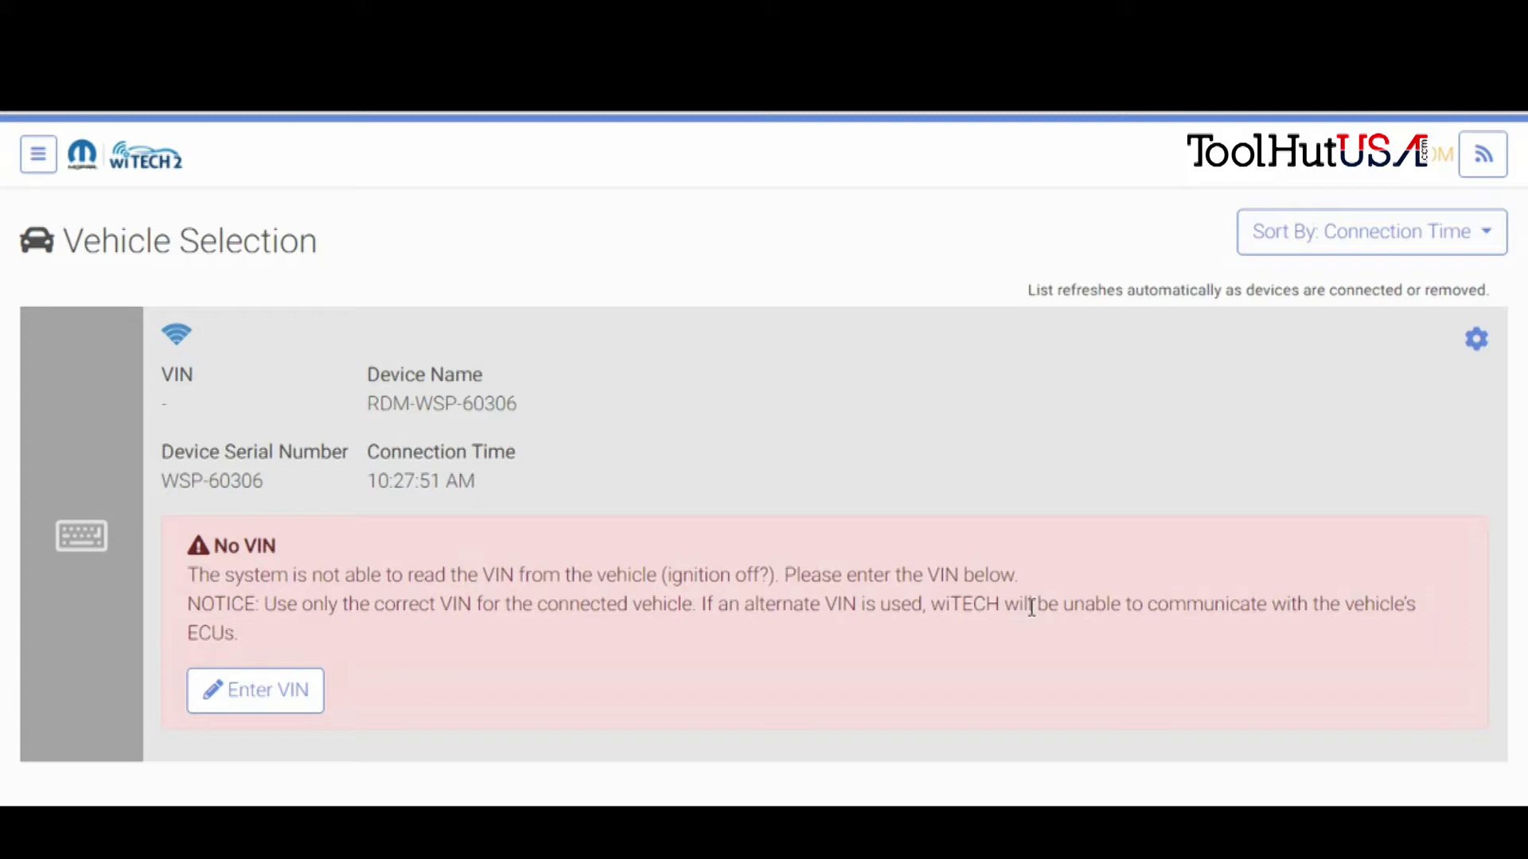
{"action": "left_click", "coordinate": [213, 706]}
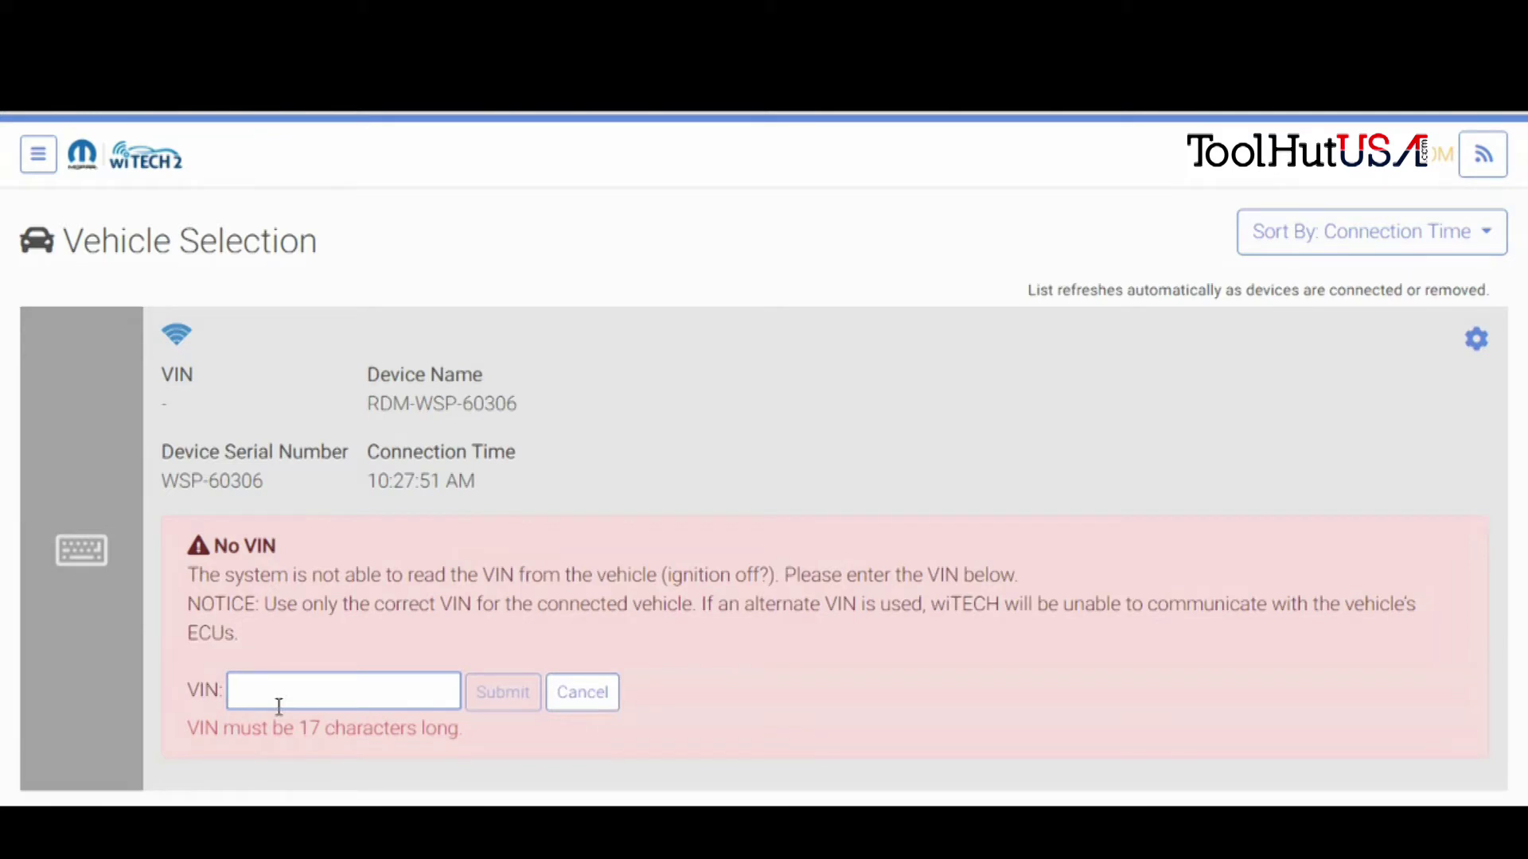
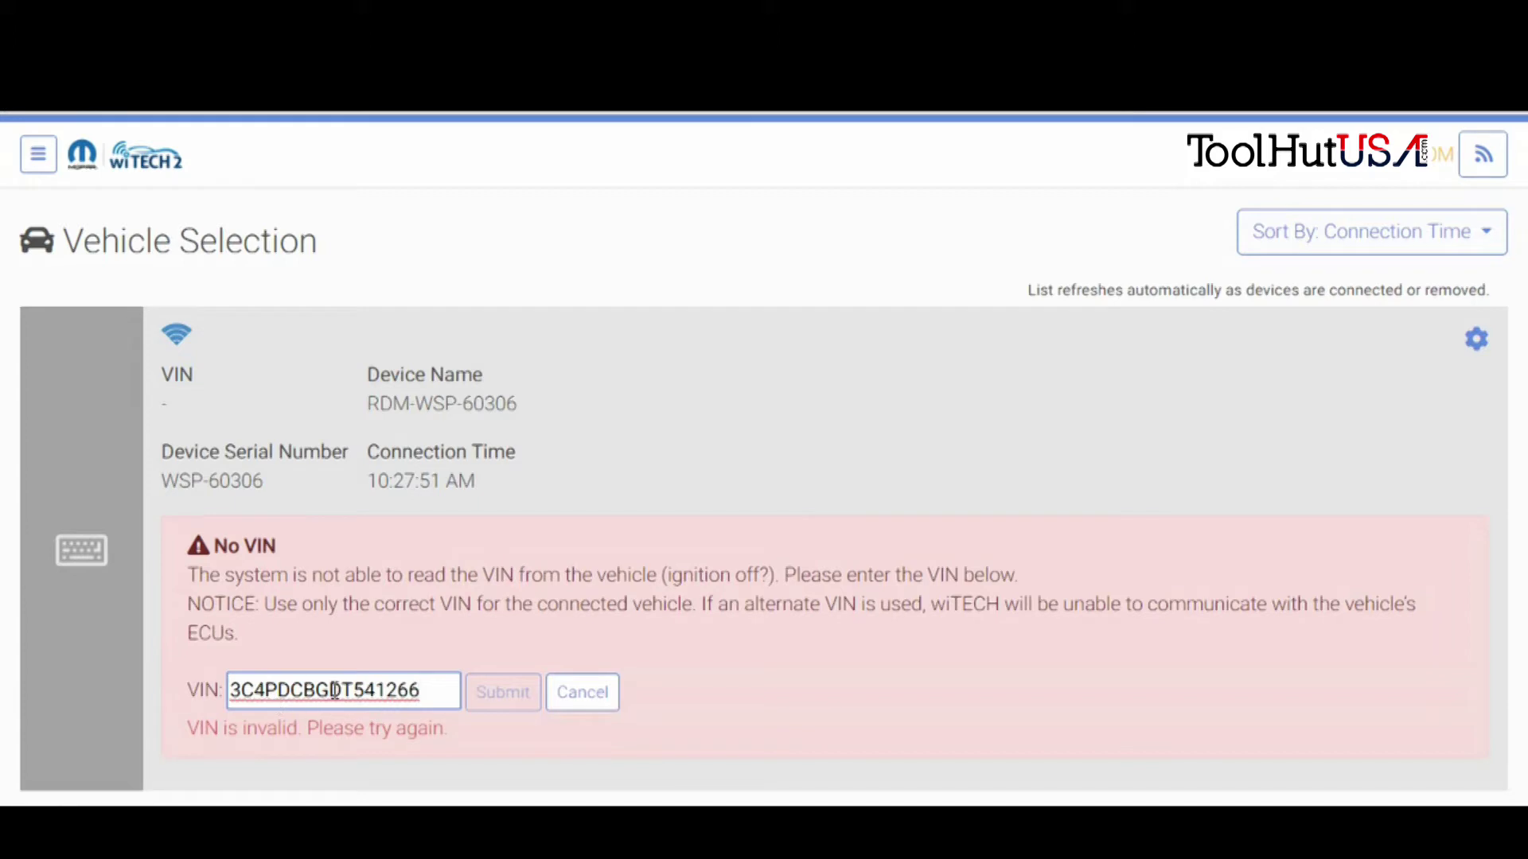
Enter the vehicle's 17-character VIN and submit it to identify the 2013 Dodge Journey 3.6L V6.
{"action": "left_click", "coordinate": [495, 699]}
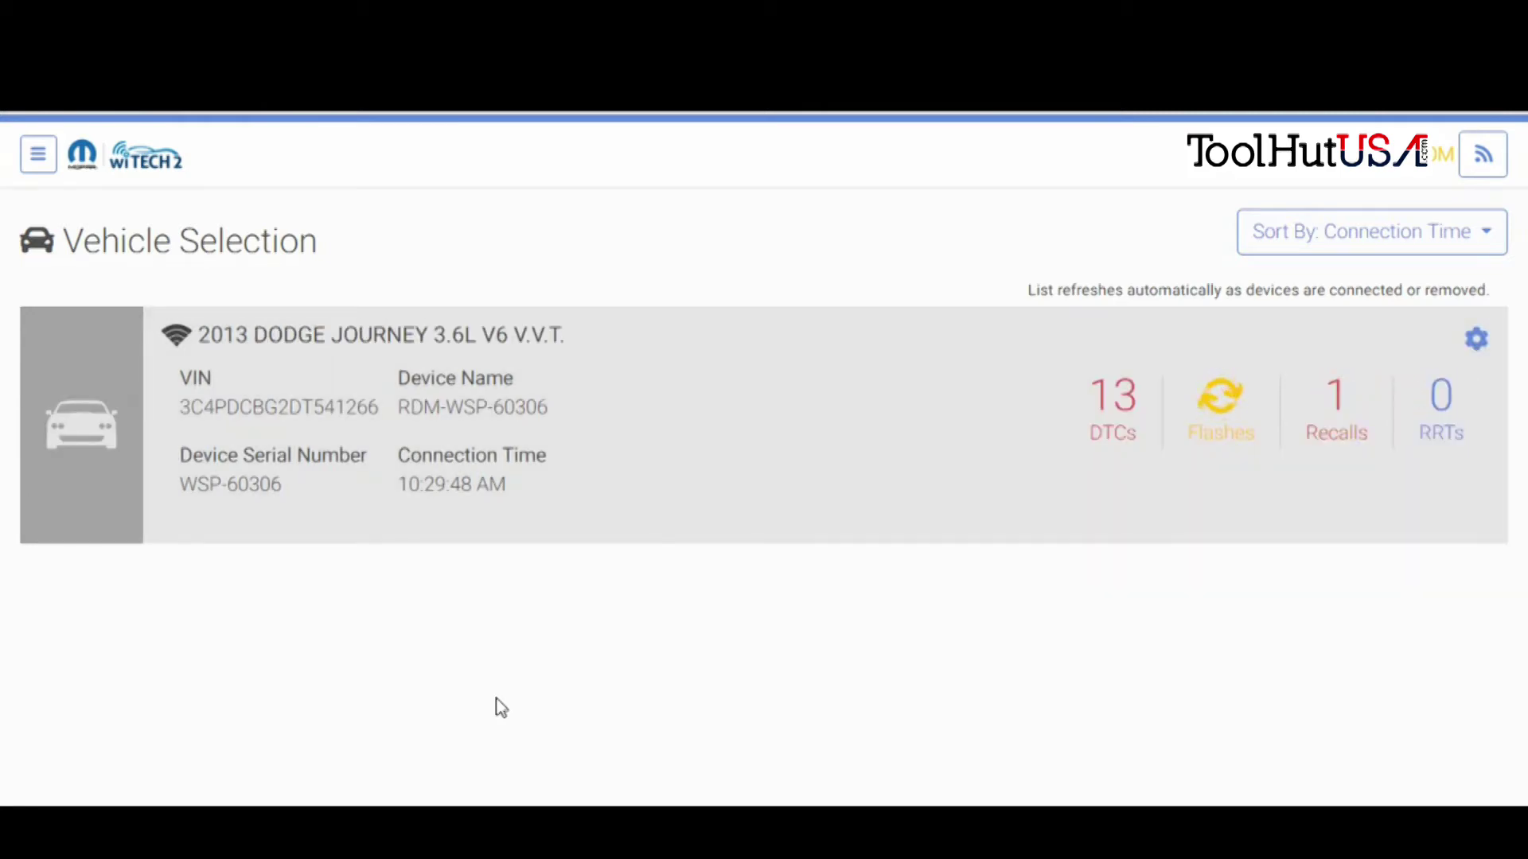
Open the Journey's diagnostic session and select the TSB 18-058-19 reference in the attention notice.
{"action": "left_click", "coordinate": [413, 461]}
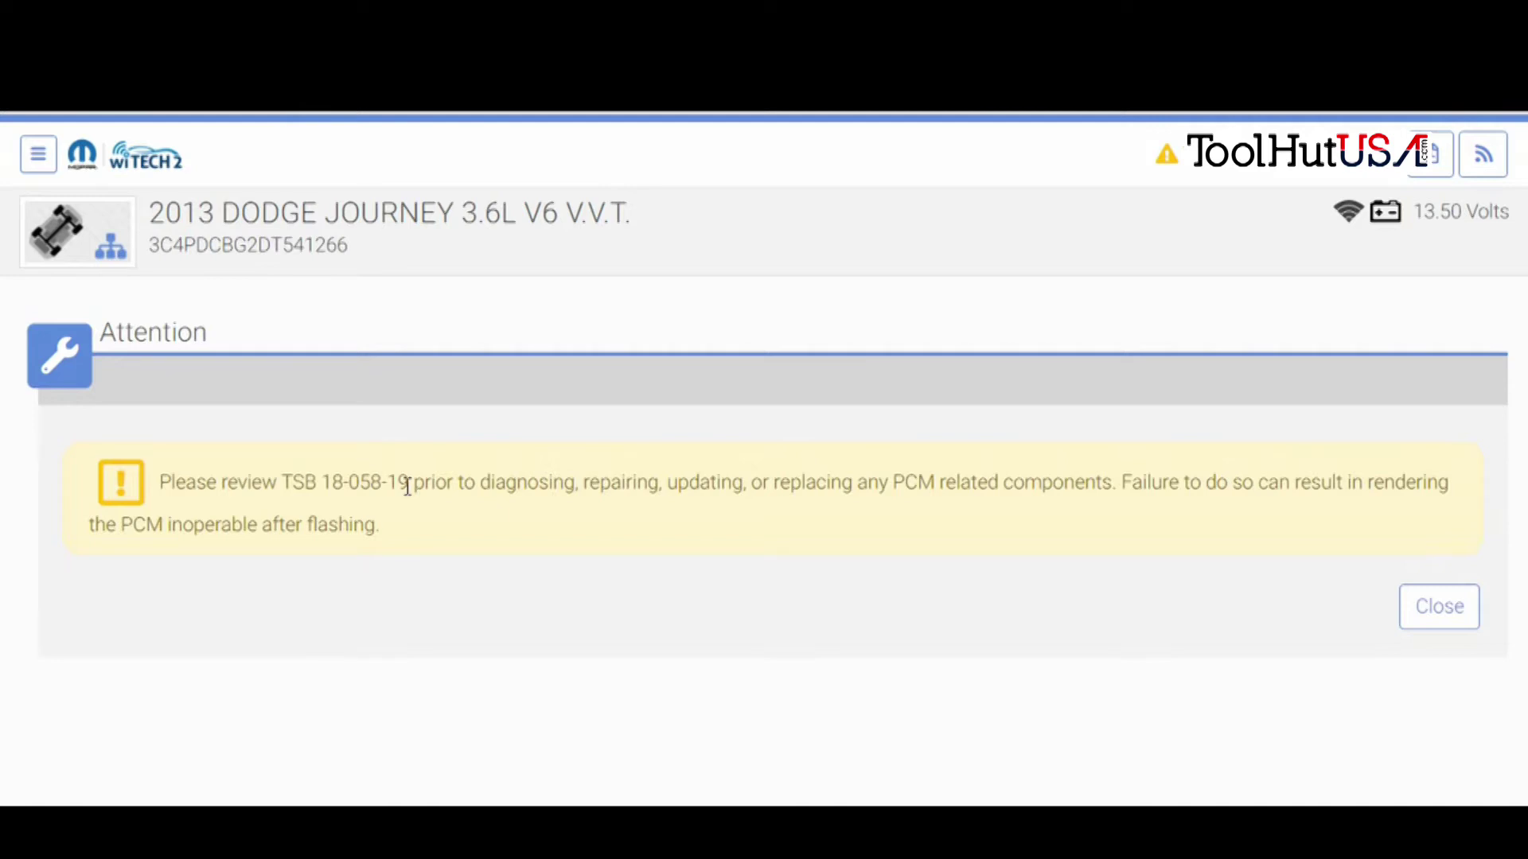
{"action": "left_click_drag", "start_coordinate": [407, 487], "coordinate": [326, 485]}
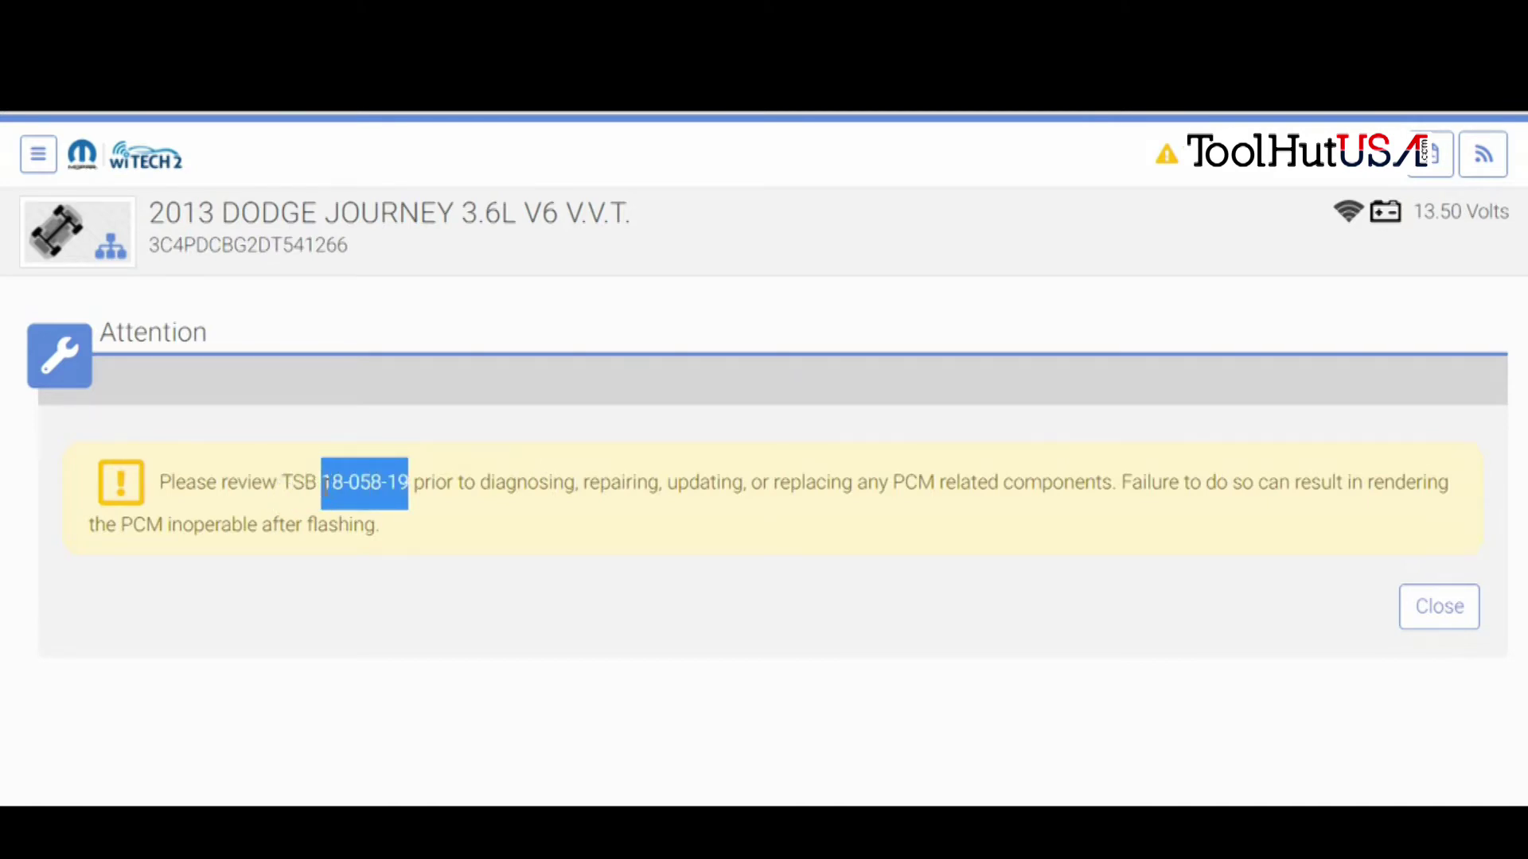
{"action": "left_click", "coordinate": [325, 487]}
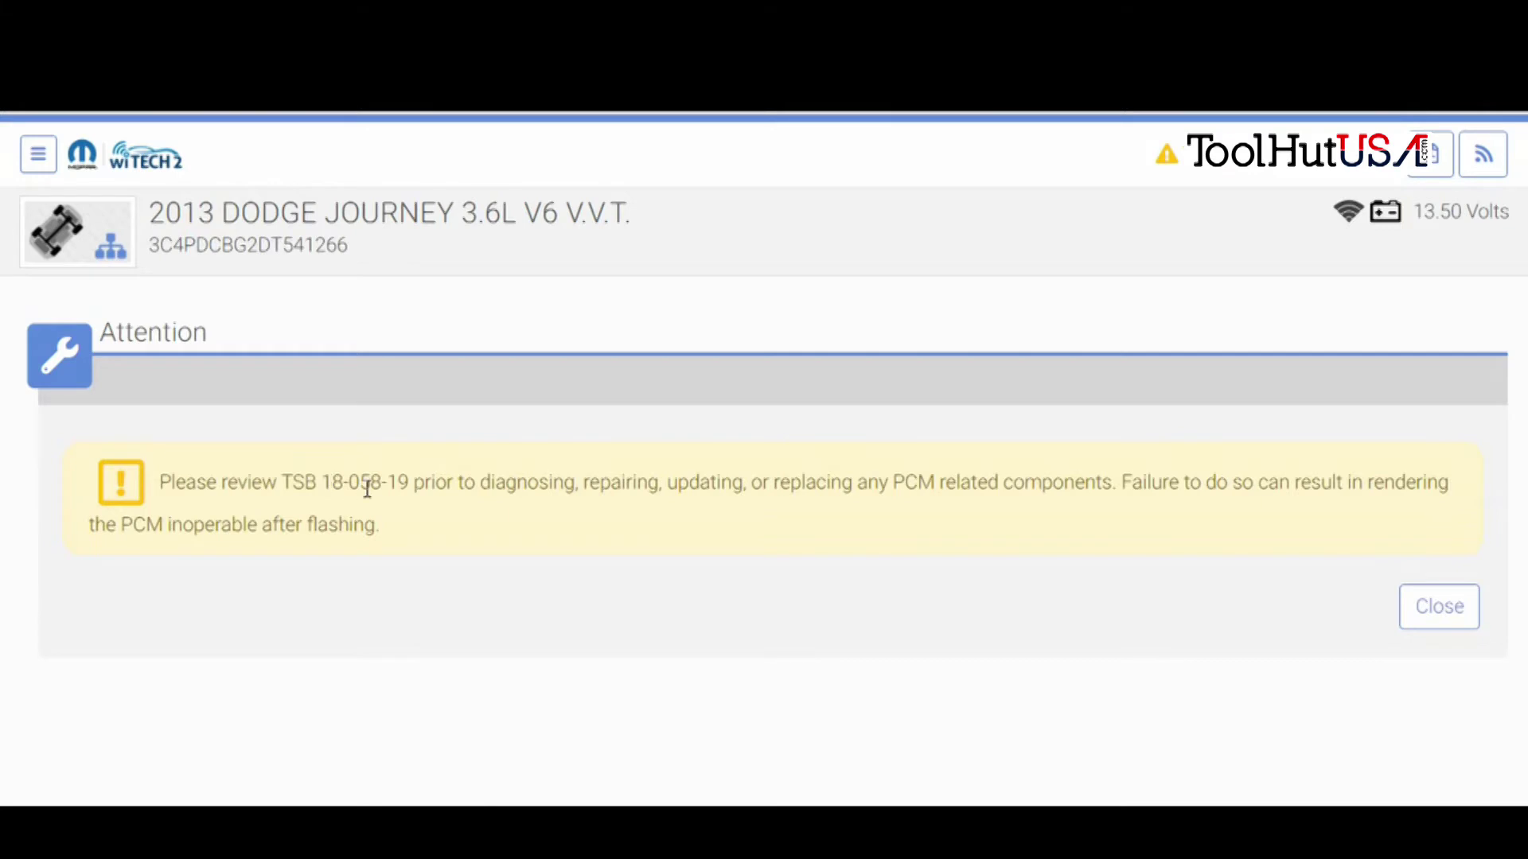
{"action": "left_click_drag", "start_coordinate": [408, 487], "coordinate": [277, 483]}
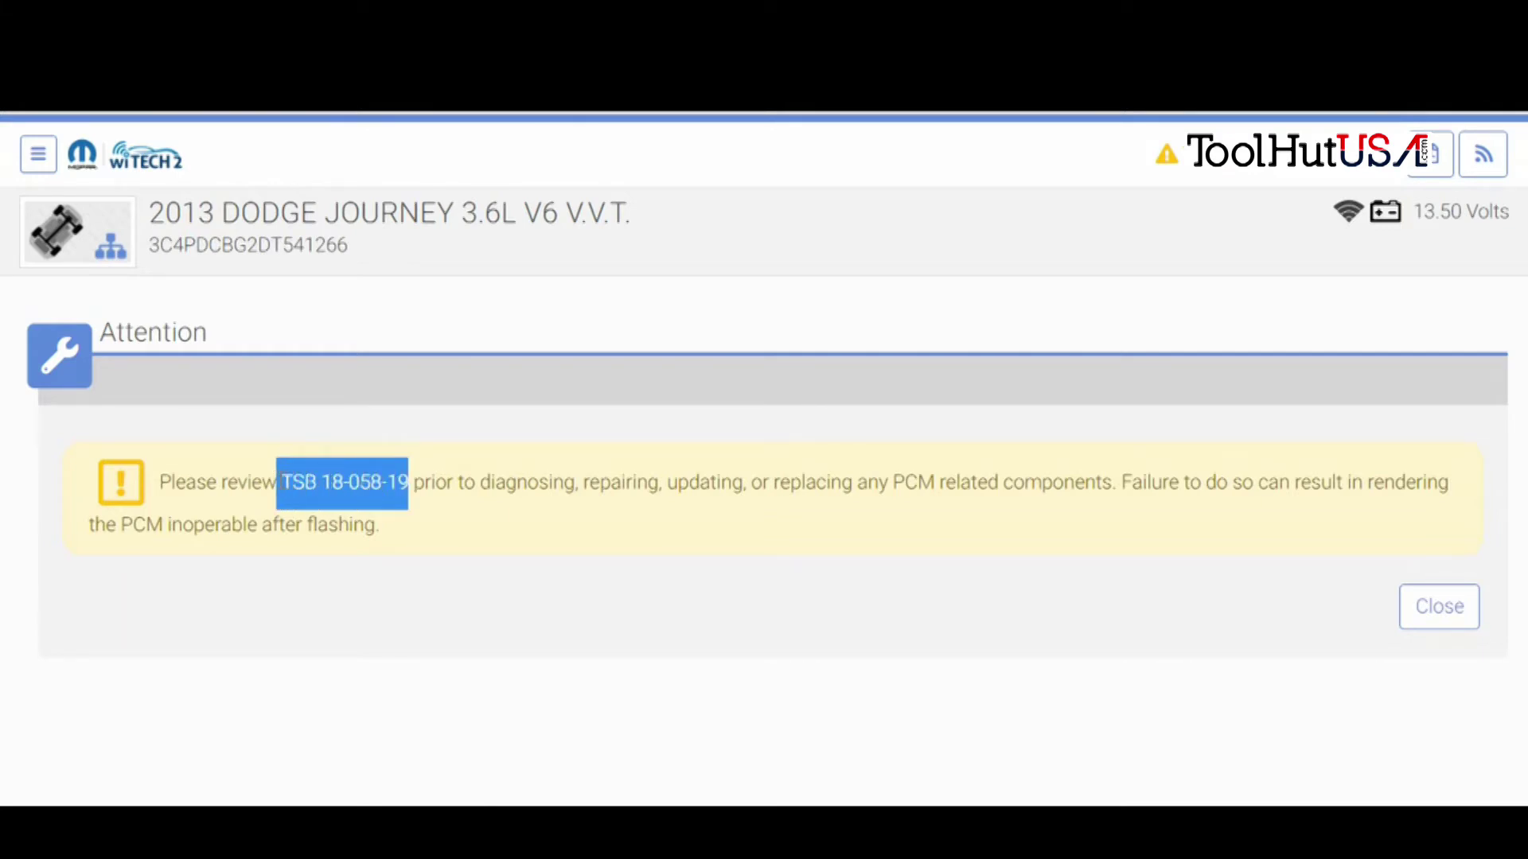
{"action": "right_click", "coordinate": [280, 480]}
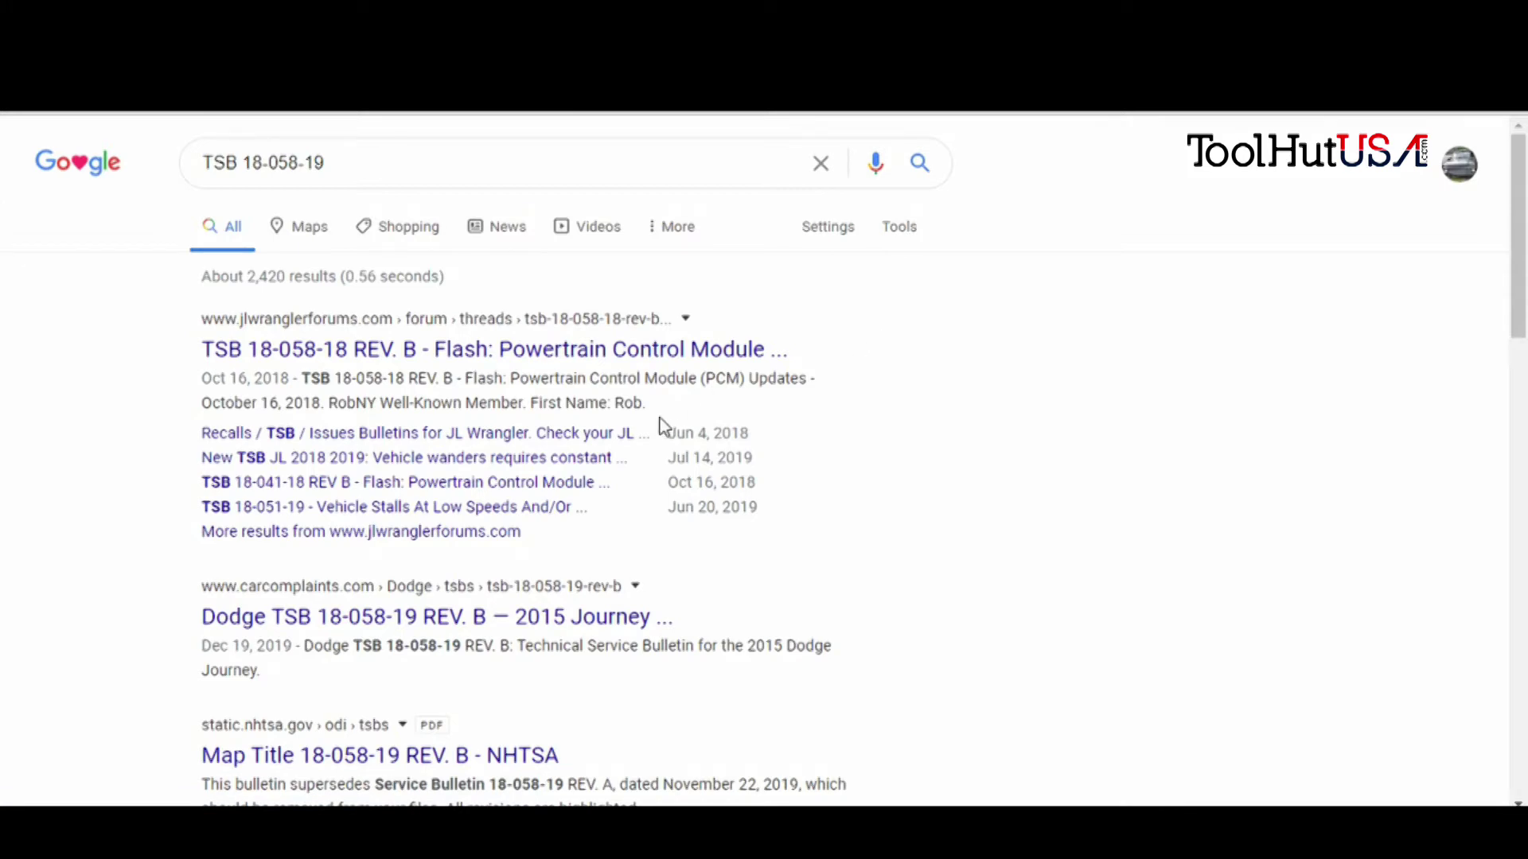
Google TSB 18-058-19 and open the CarComplaints.com Dodge TSB #18-058-19 REV. B result.
{"action": "left_click", "coordinate": [585, 434]}
{"action": "left_click", "coordinate": [509, 618]}
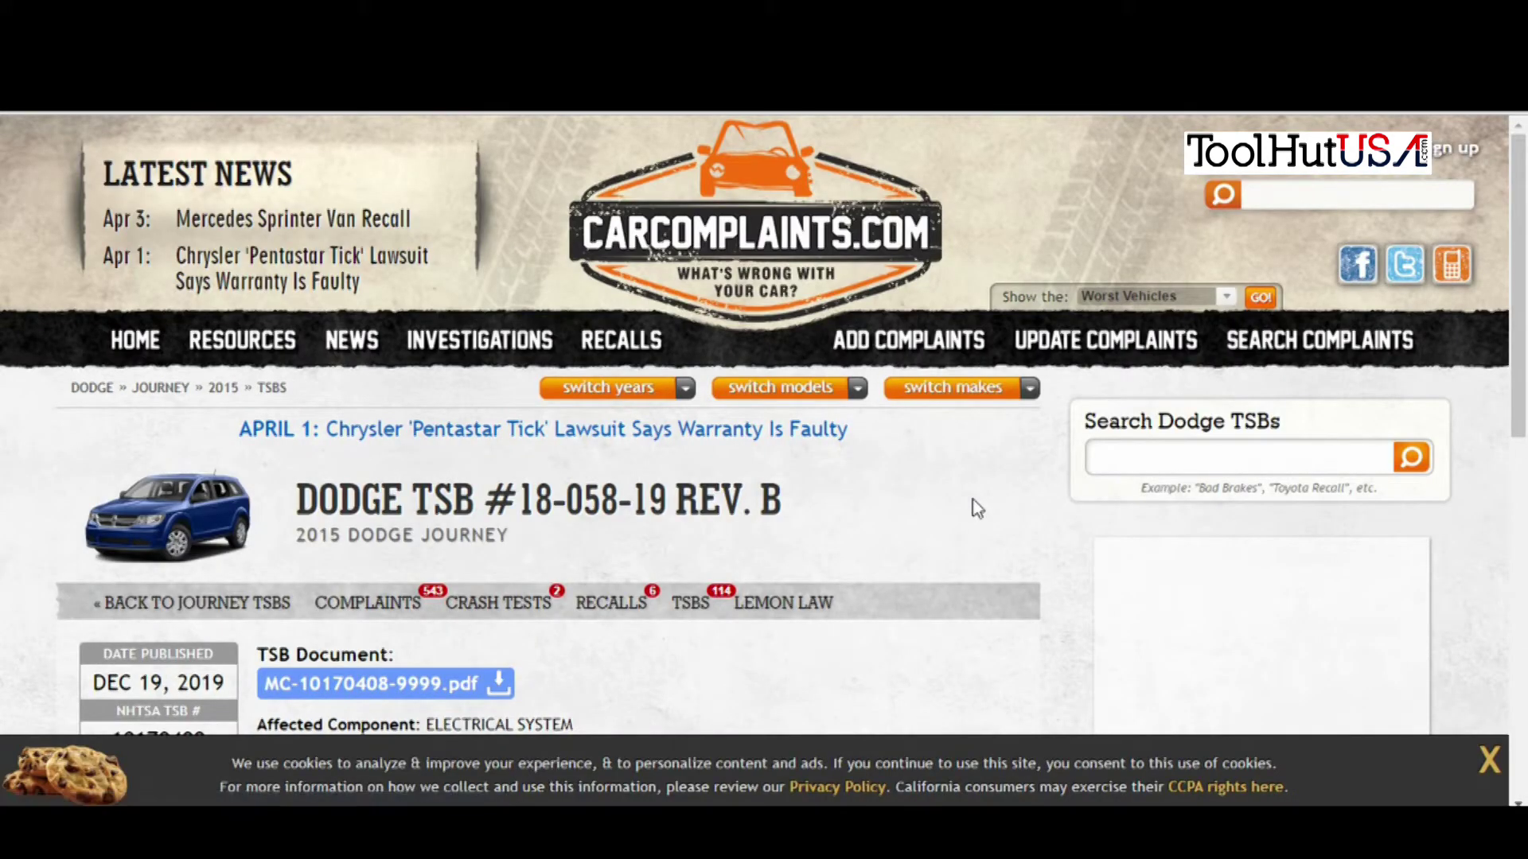
{"action": "scroll", "coordinate": [972, 499], "scroll_direction": "down", "scroll_amount": 4}
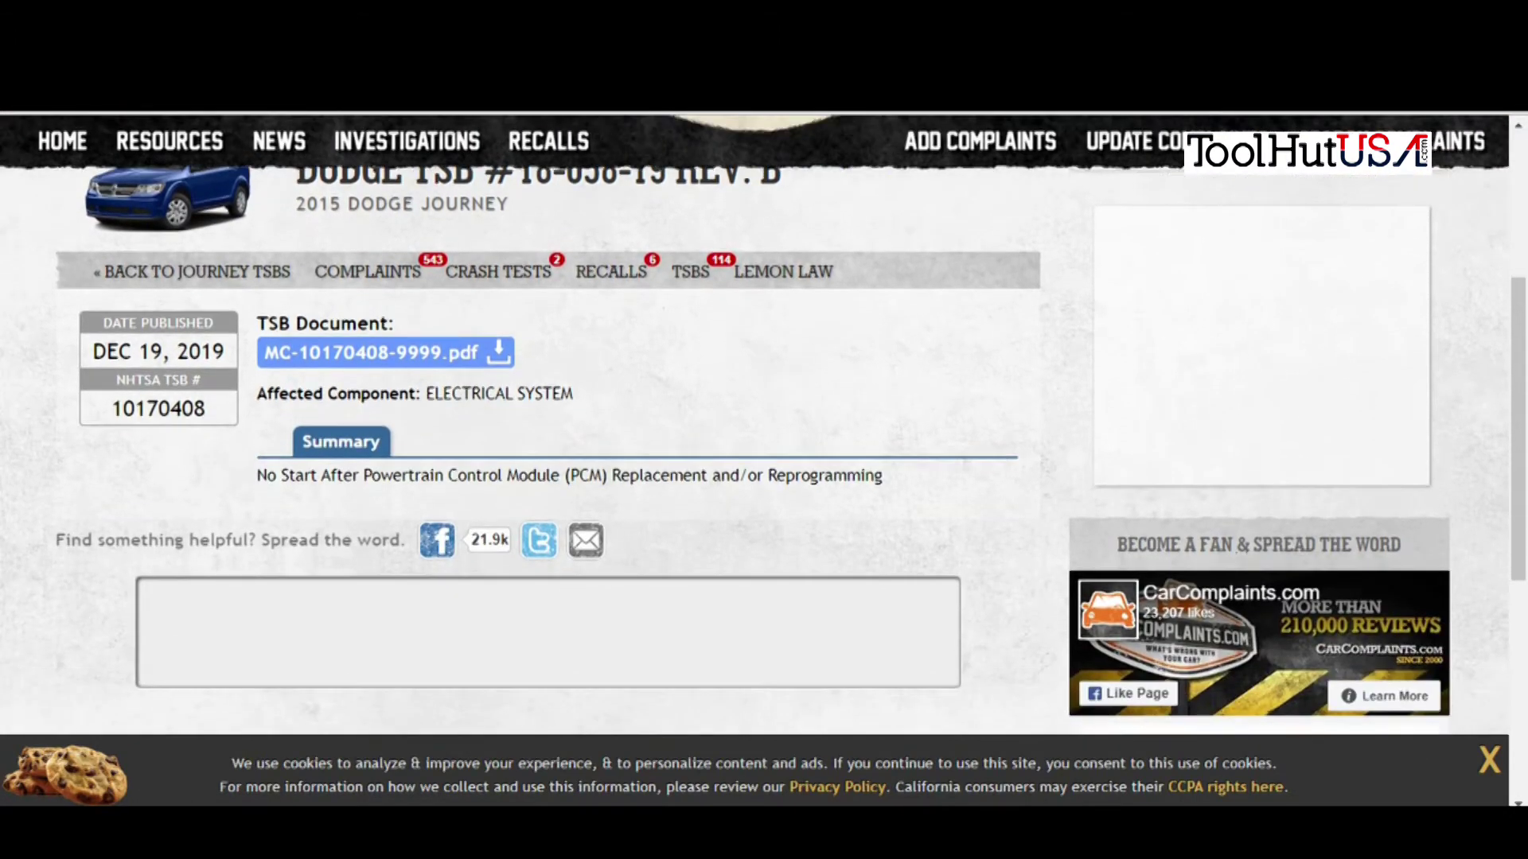
{"action": "scroll", "coordinate": [764, 450], "scroll_direction": "down", "scroll_amount": 3}
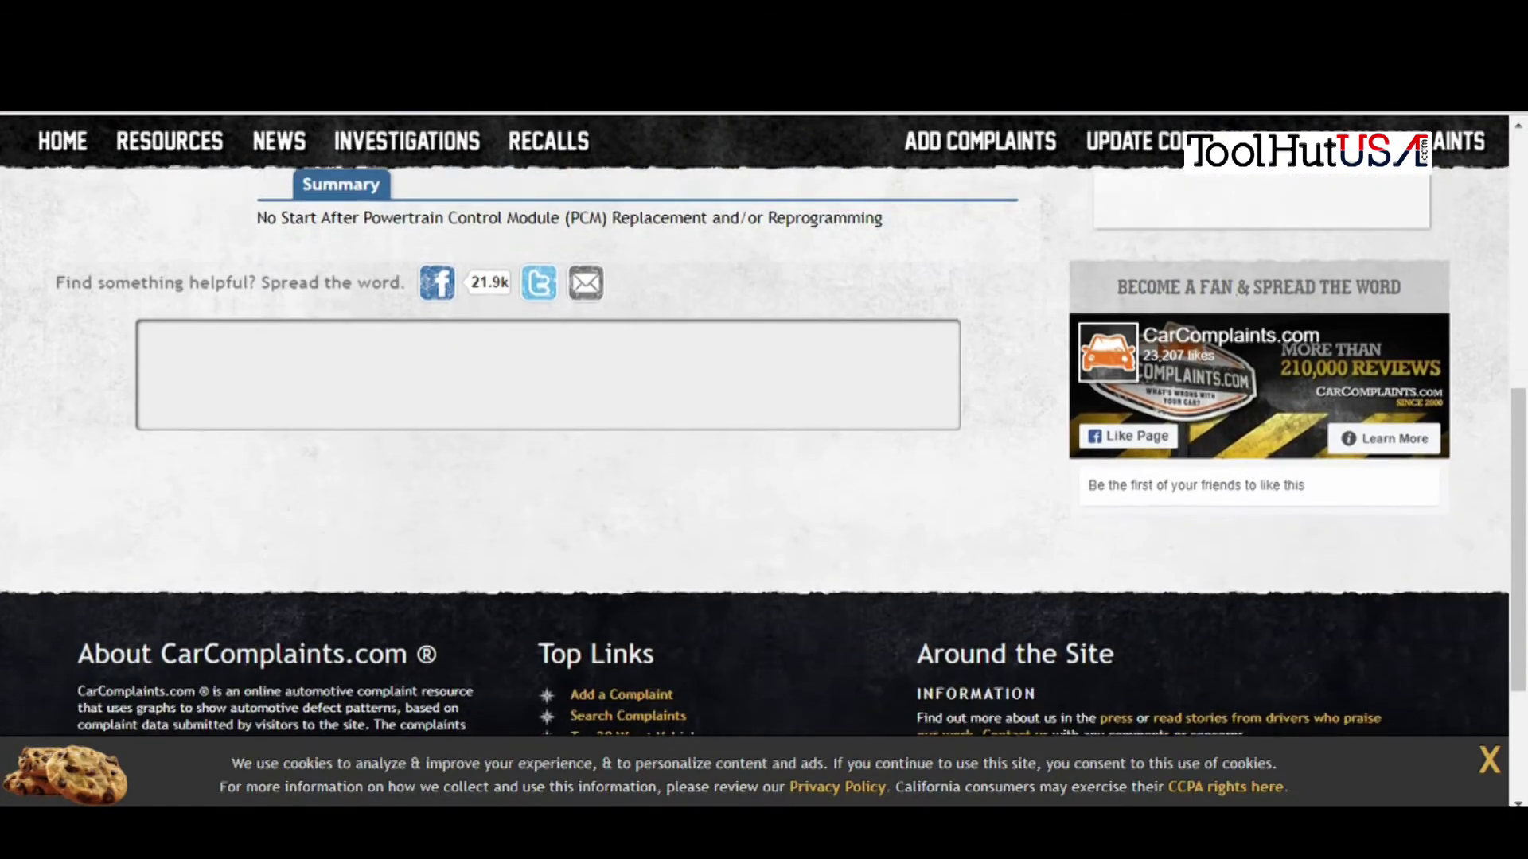
{"action": "scroll", "coordinate": [763, 449], "scroll_direction": "up", "scroll_amount": 5}
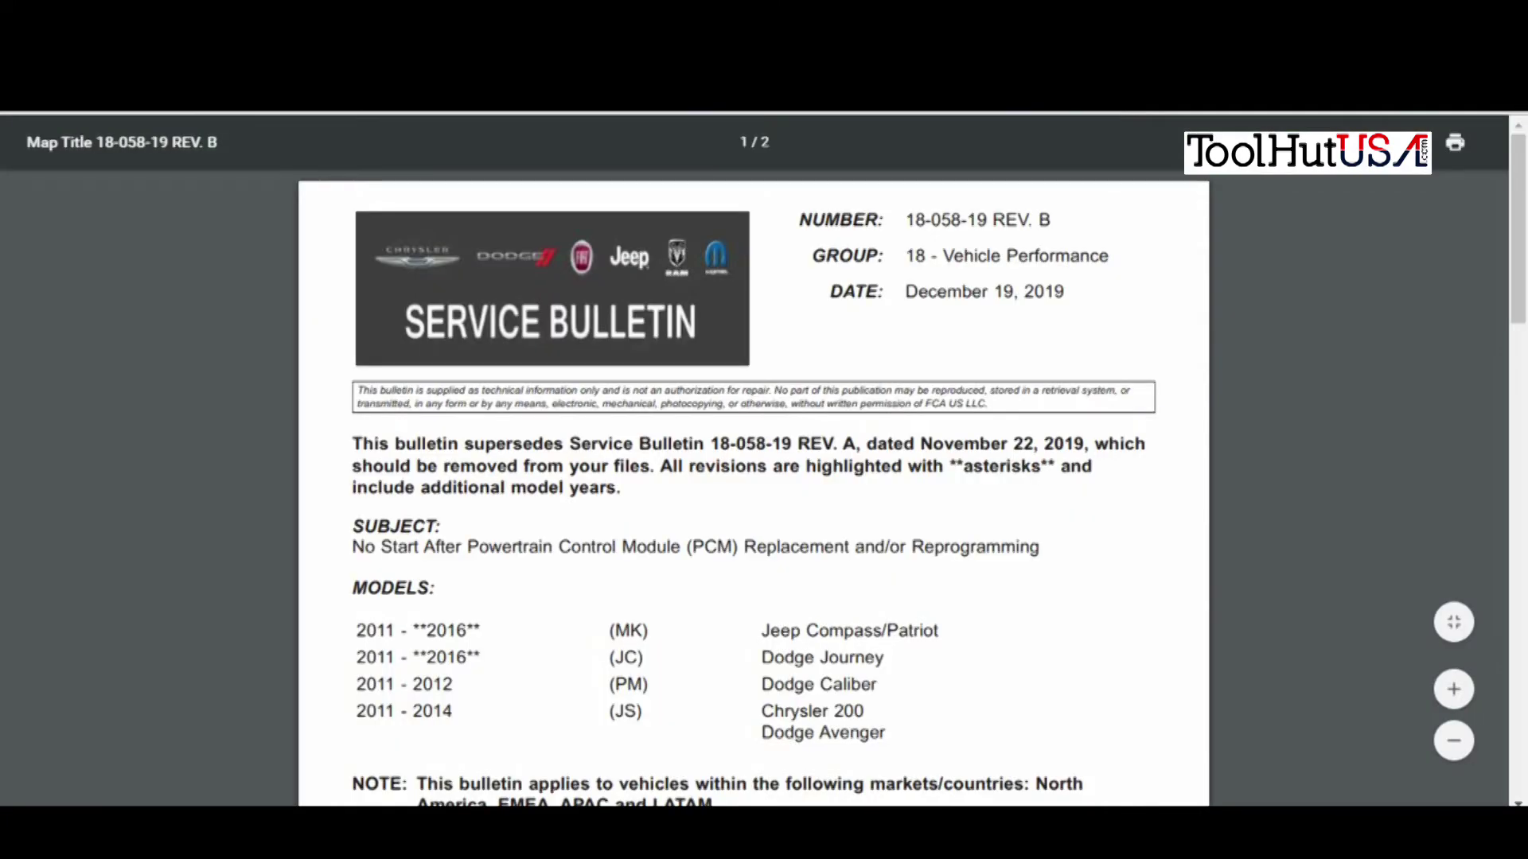
Scroll through bulletin 18-058-19 REV. B down to Fig. 1's engine identification number.
{"action": "scroll", "coordinate": [754, 461], "scroll_direction": "down", "scroll_amount": 3}
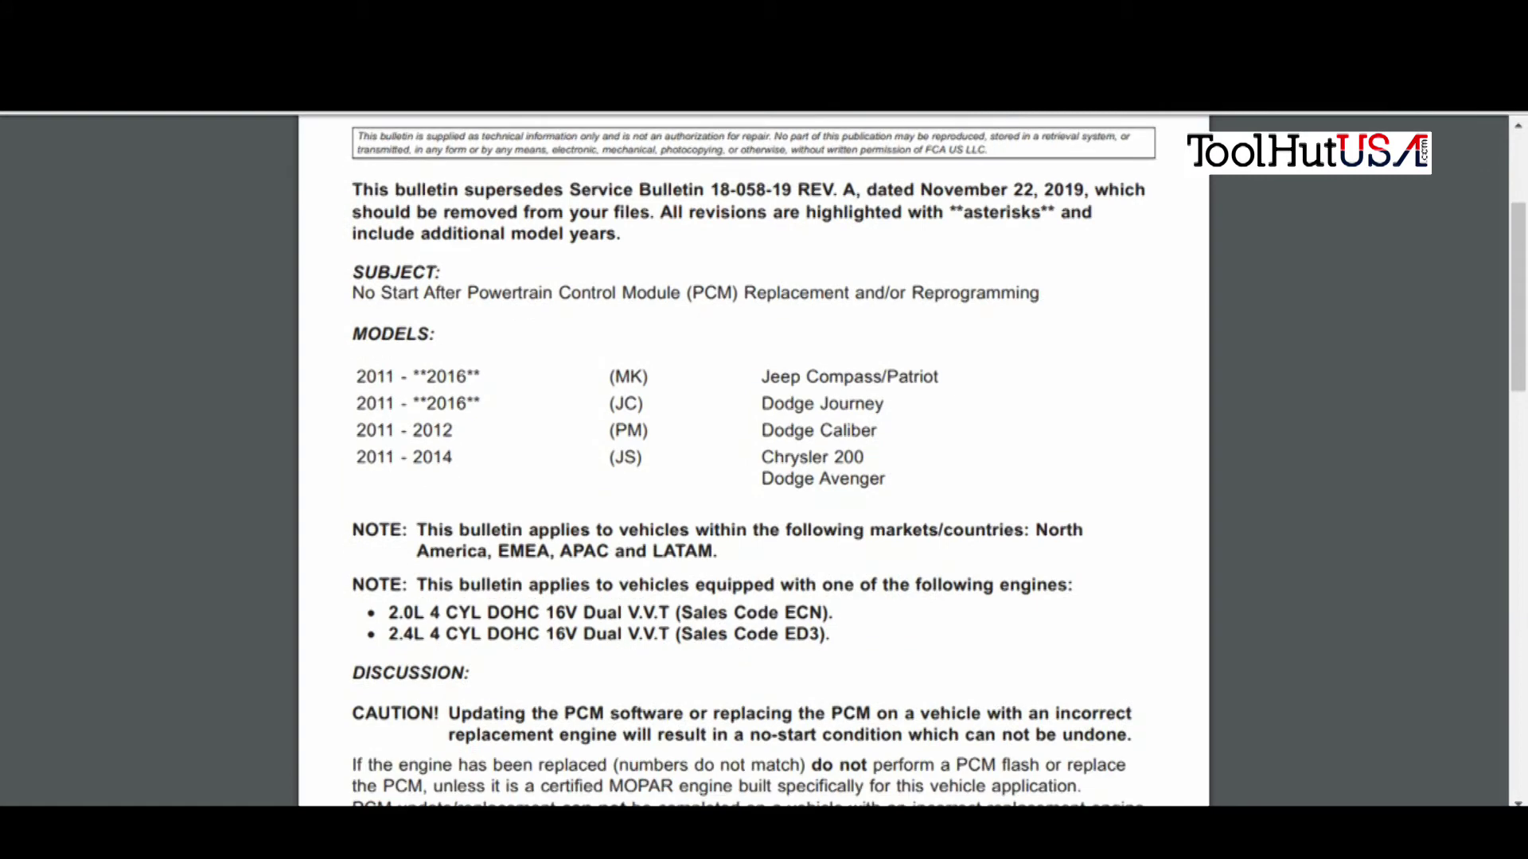
{"action": "scroll", "coordinate": [754, 462], "scroll_direction": "down", "scroll_amount": 1}
{"action": "scroll", "coordinate": [753, 462], "scroll_direction": "down", "scroll_amount": 2}
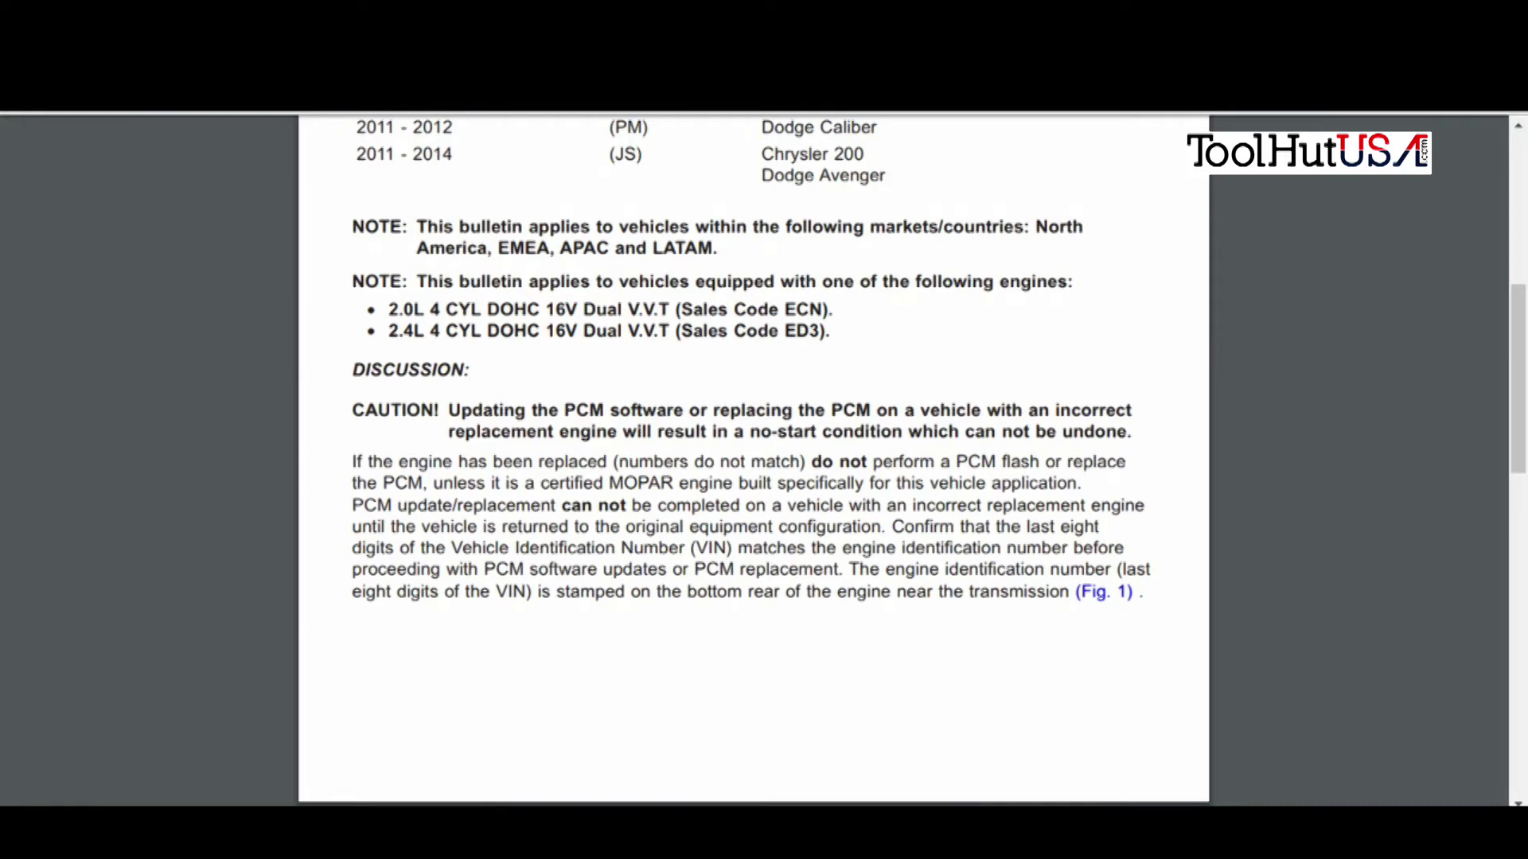
{"action": "scroll", "coordinate": [753, 462], "scroll_direction": "down", "scroll_amount": 1}
{"action": "scroll", "coordinate": [753, 461], "scroll_direction": "down", "scroll_amount": 2}
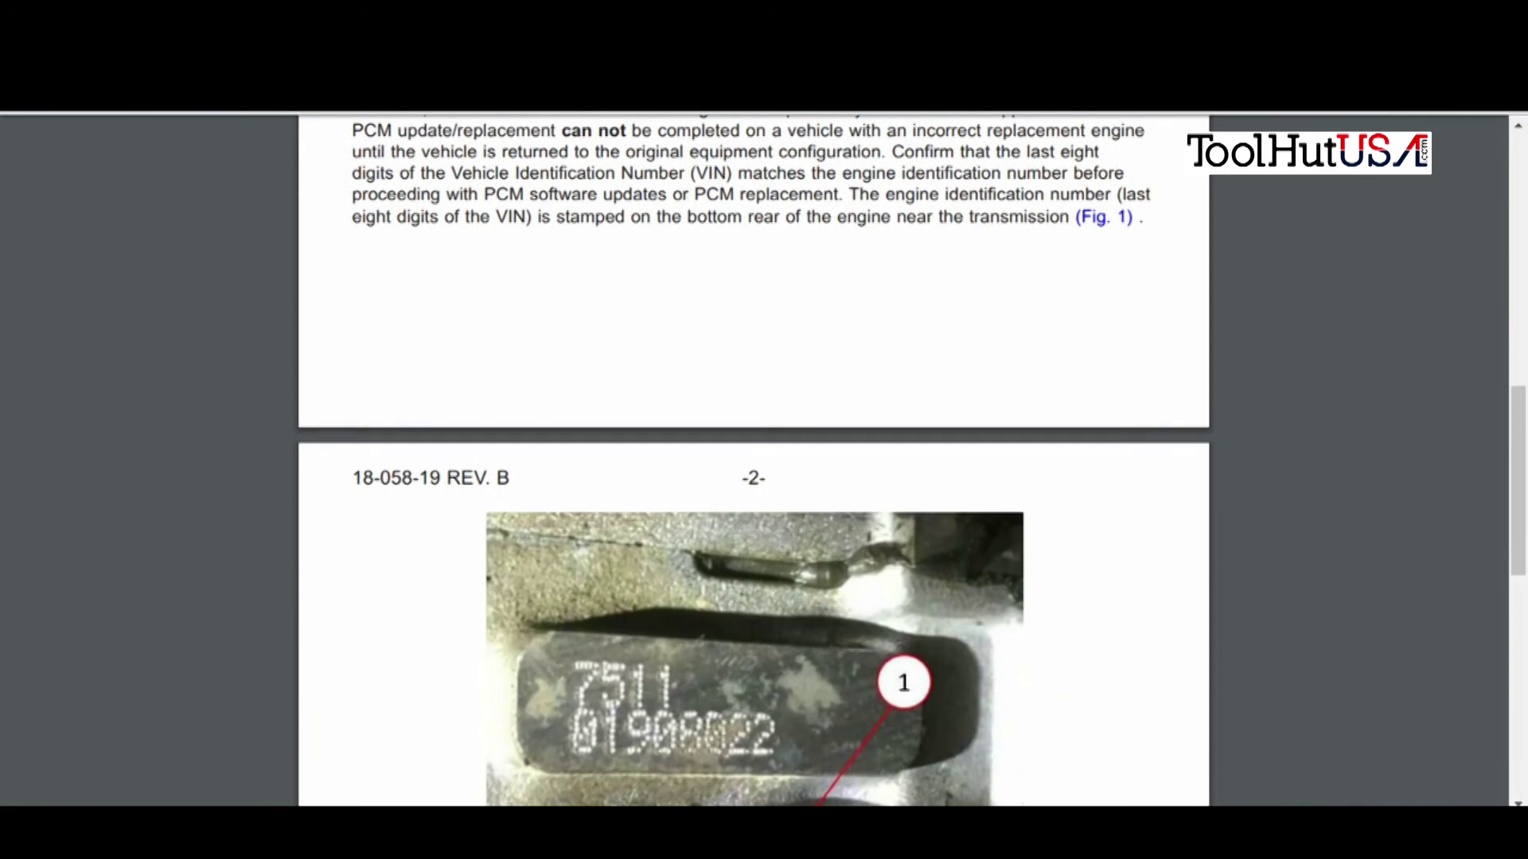
{"action": "scroll", "coordinate": [754, 462], "scroll_direction": "down", "scroll_amount": 3}
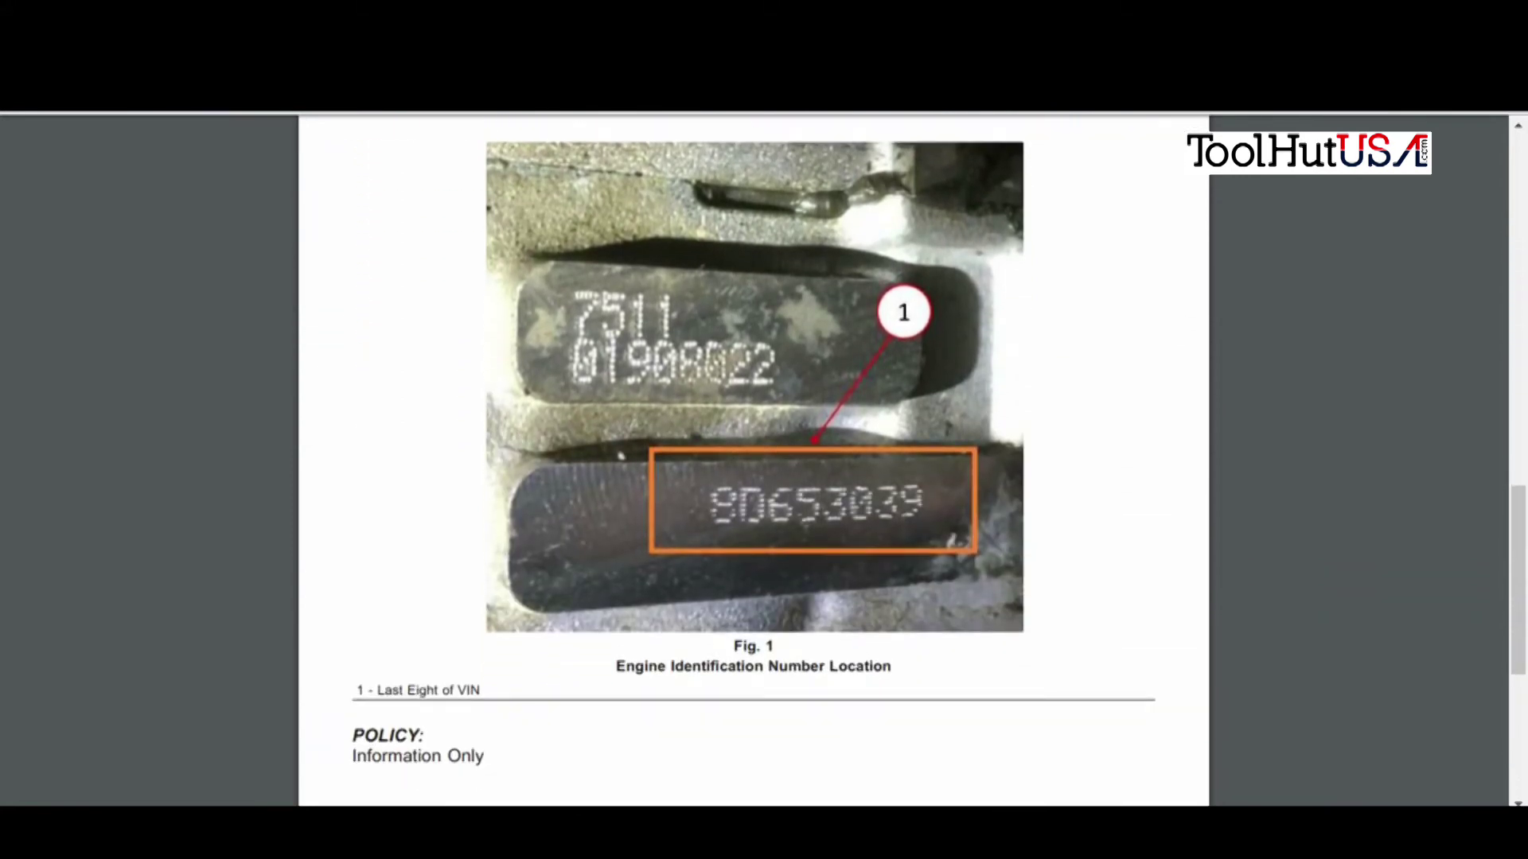
{"action": "scroll", "coordinate": [754, 461], "scroll_direction": "down", "scroll_amount": 1}
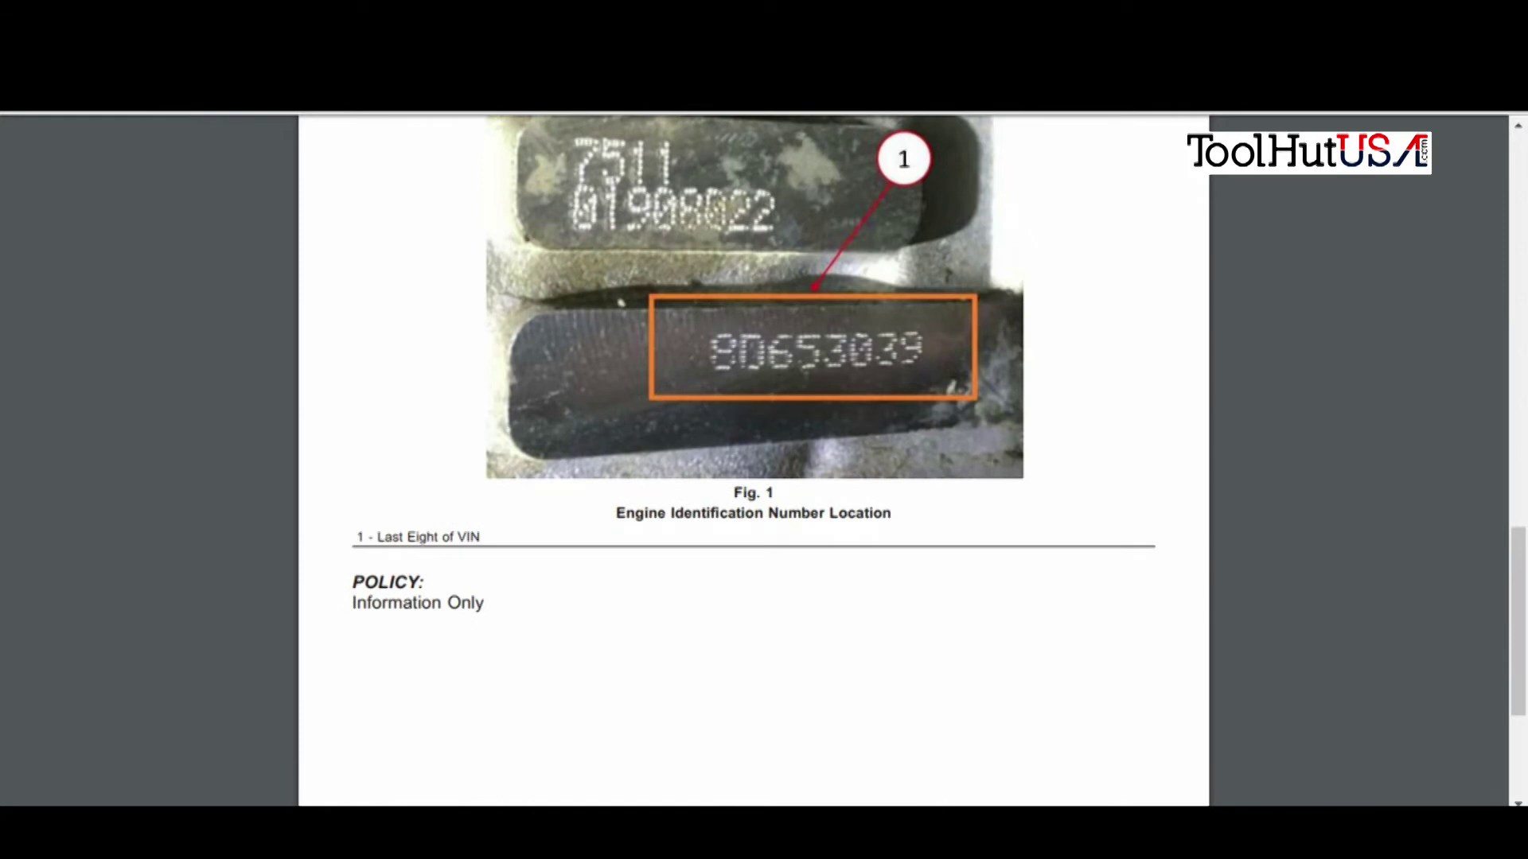
{"action": "scroll", "coordinate": [753, 461], "scroll_direction": "down", "scroll_amount": 2}
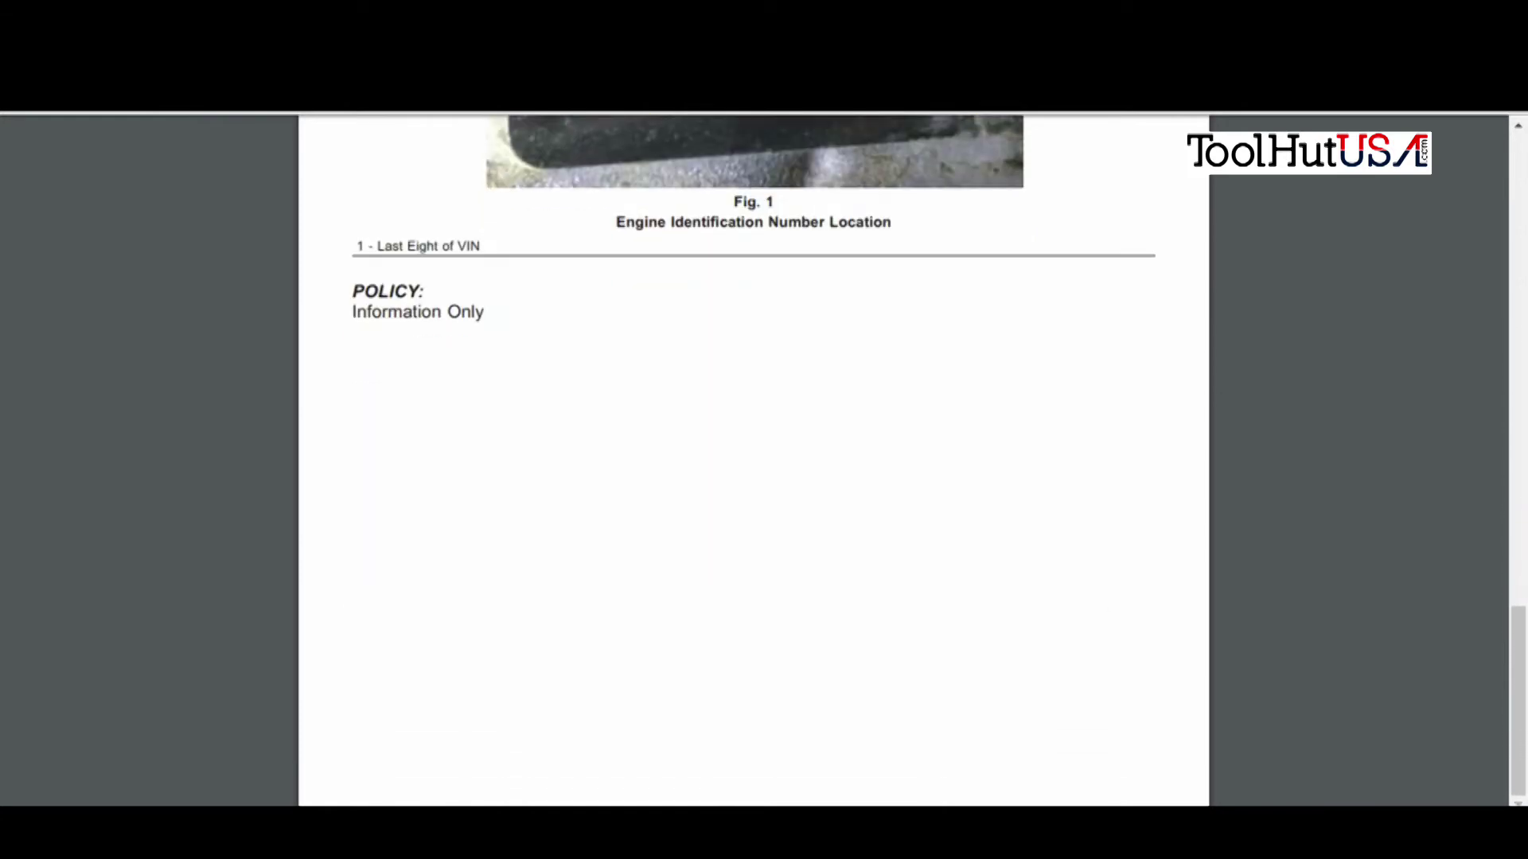
{"action": "scroll", "coordinate": [754, 462], "scroll_direction": "up", "scroll_amount": 3}
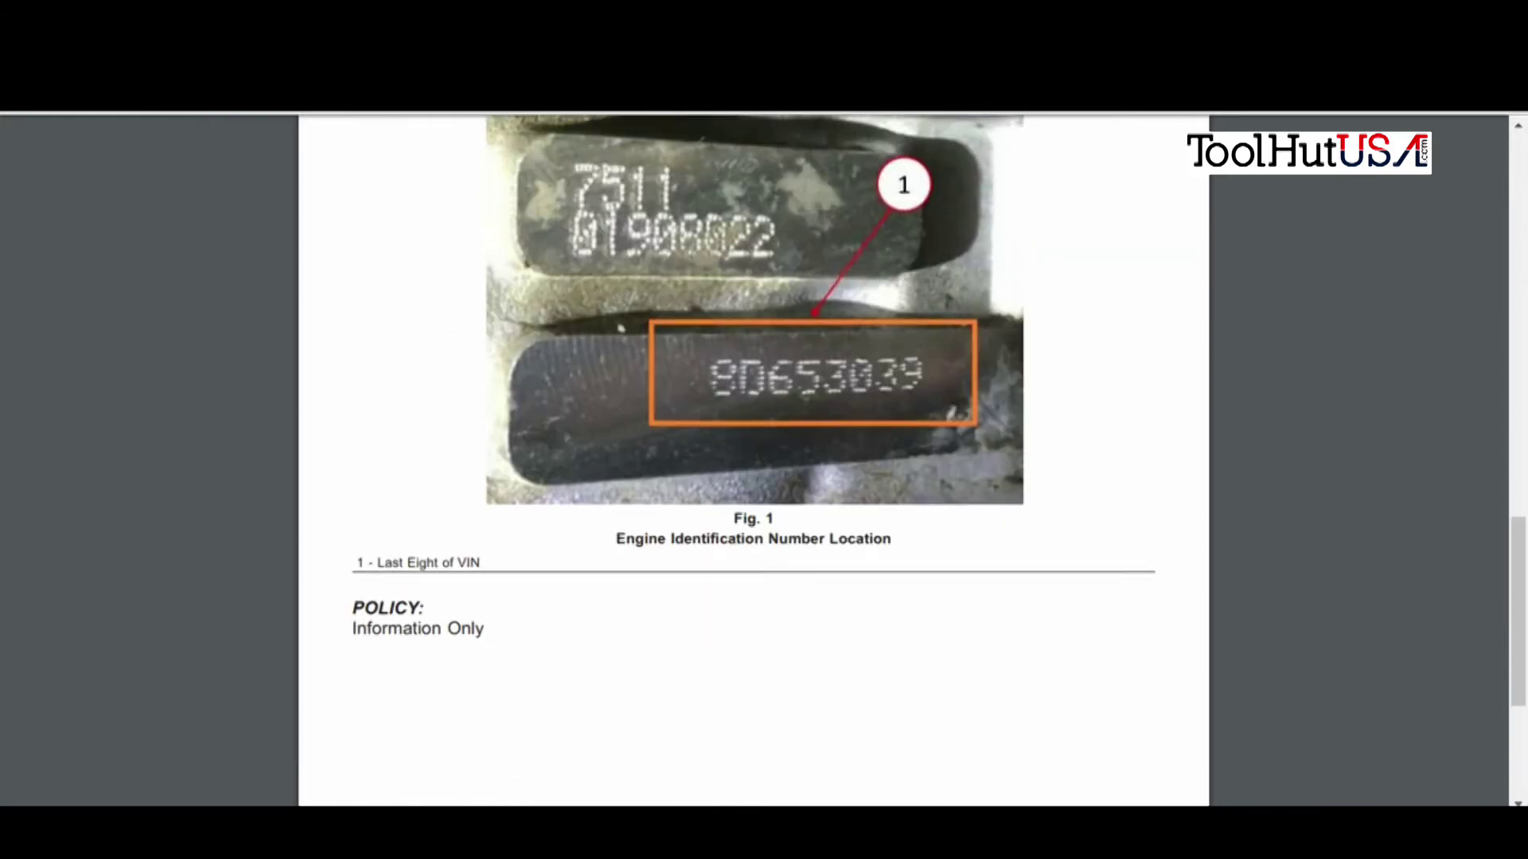
{"action": "scroll", "coordinate": [754, 461], "scroll_direction": "up", "scroll_amount": 4}
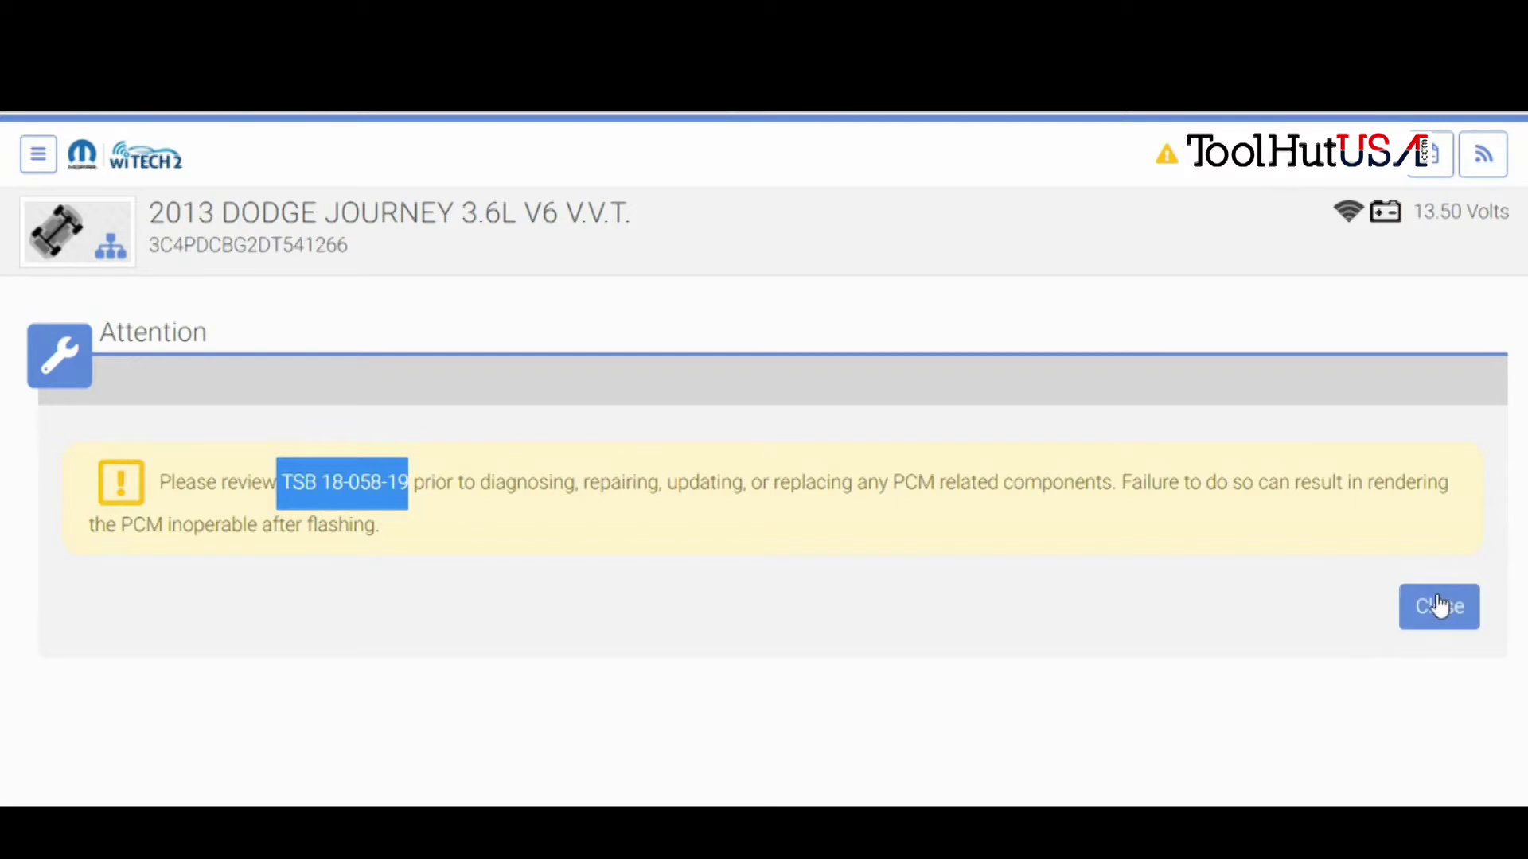
Dismiss the TSB notice and open the PCM's flash details for new part 68164993AG.
{"action": "left_click", "coordinate": [1438, 607]}
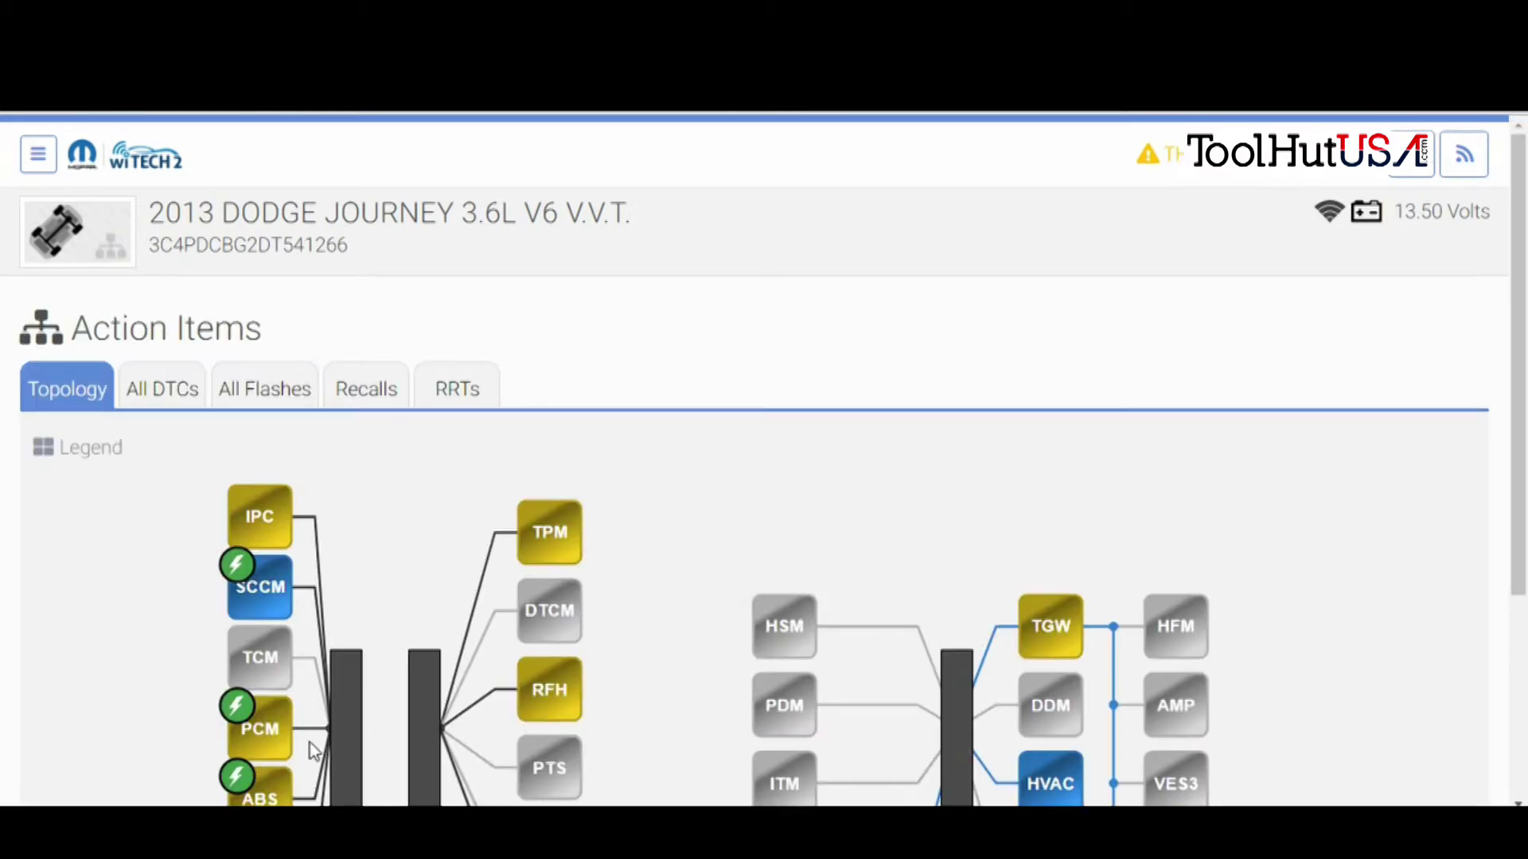
{"action": "left_click", "coordinate": [290, 727]}
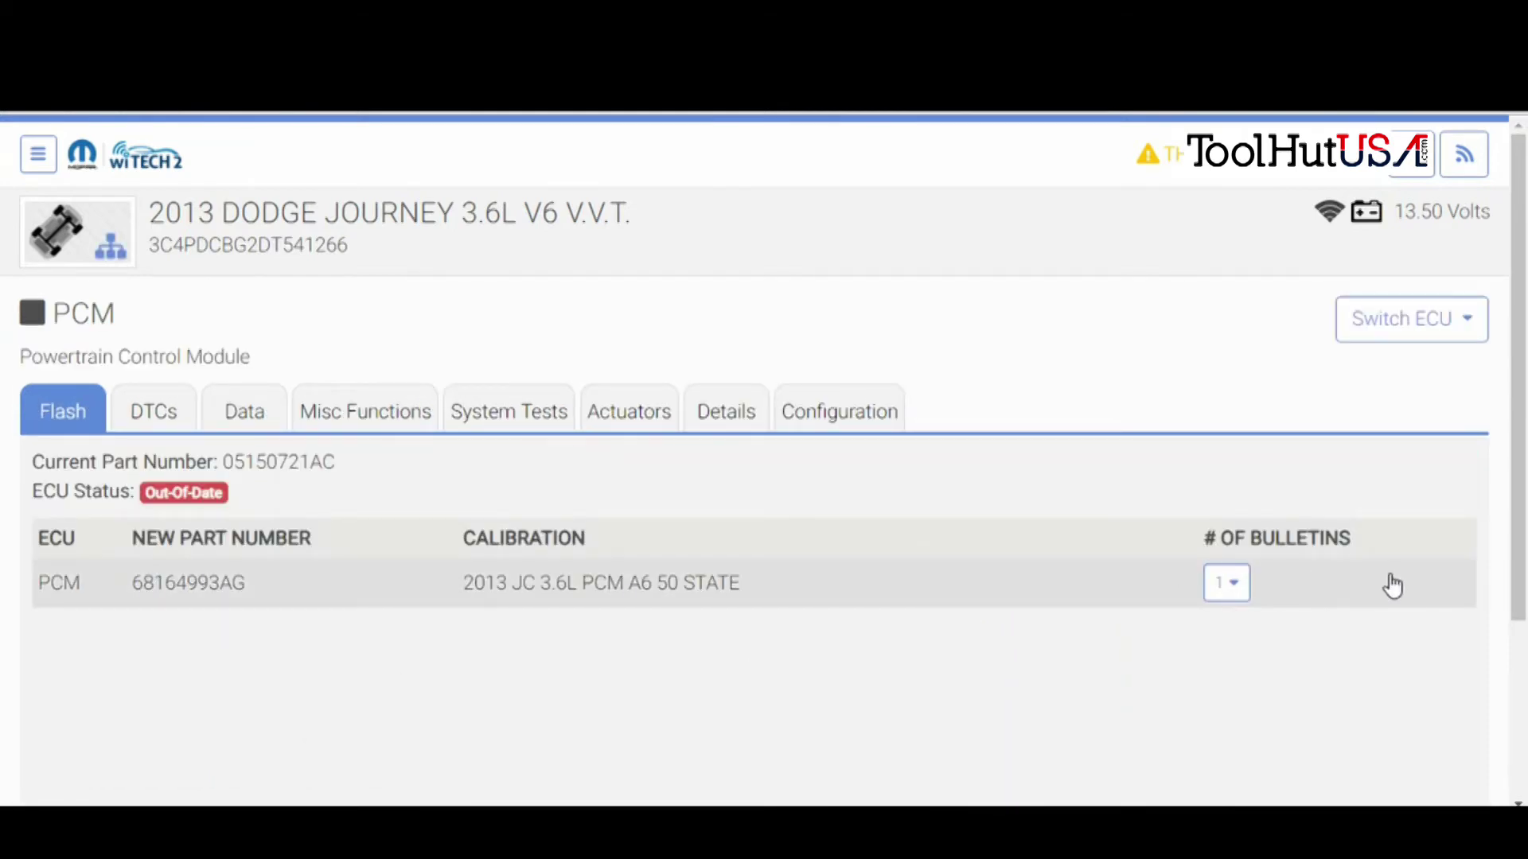
{"action": "left_click", "coordinate": [1392, 598]}
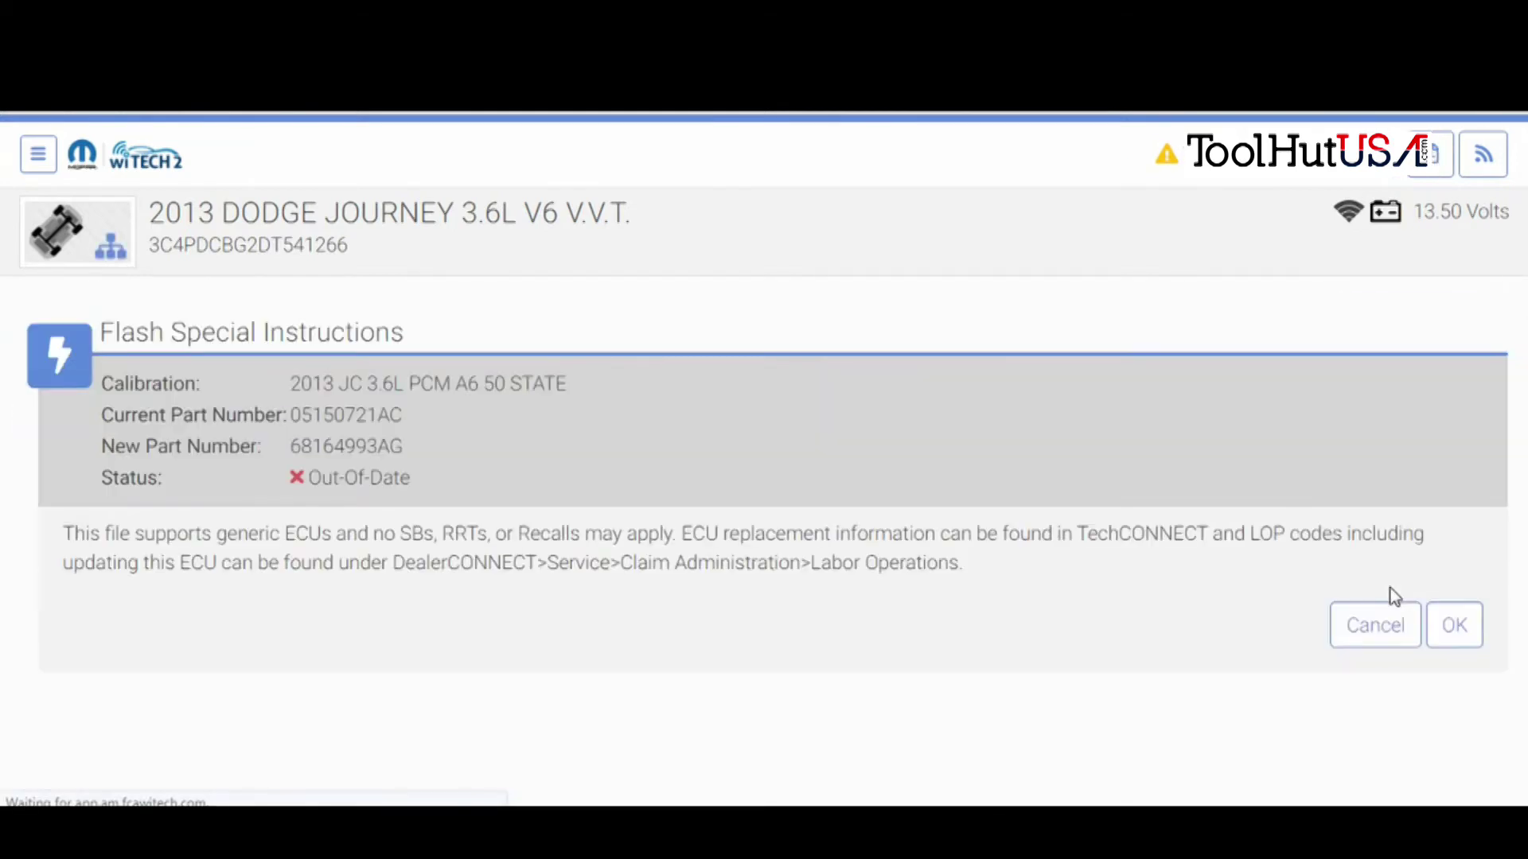
Accept the flash agreement, log a 'not functioning as expected' complaint 'hh', and flash the PCM.
{"action": "left_click", "coordinate": [1450, 637]}
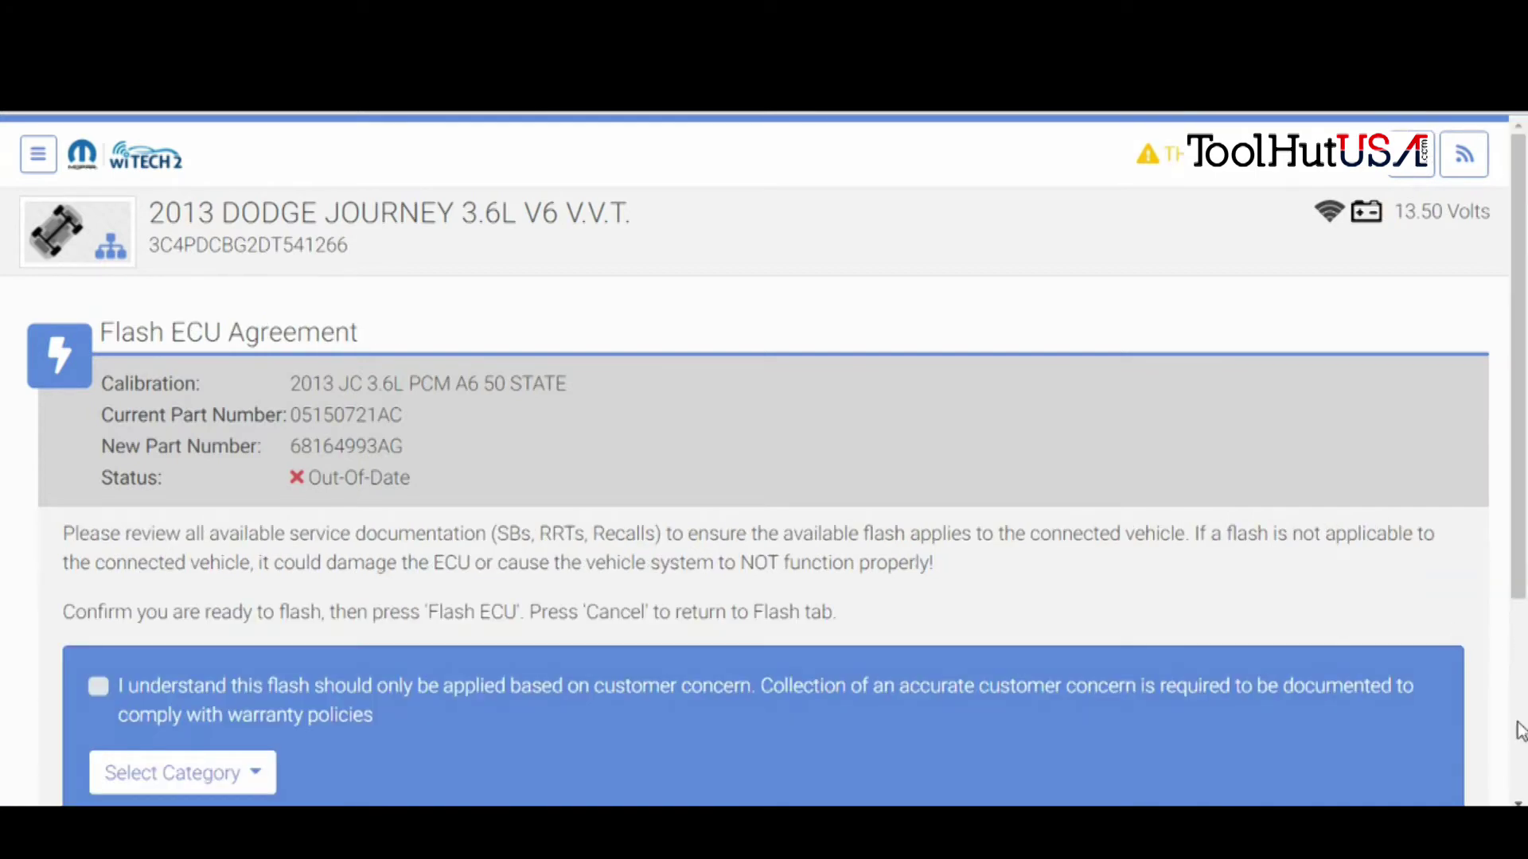
{"action": "scroll", "coordinate": [1517, 802], "scroll_direction": "down", "scroll_amount": 2}
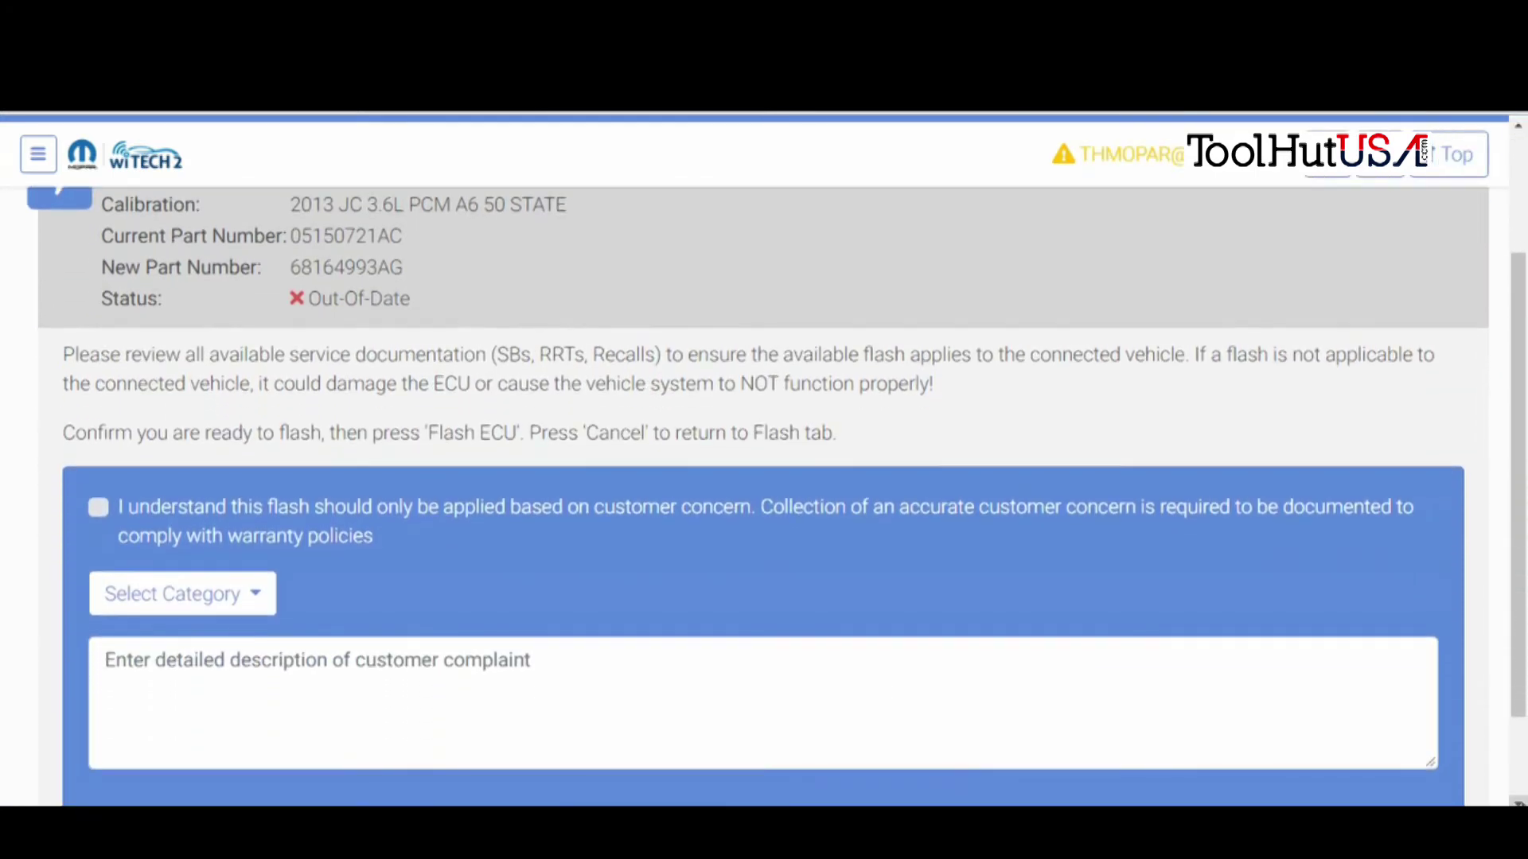
{"action": "left_click", "coordinate": [100, 508]}
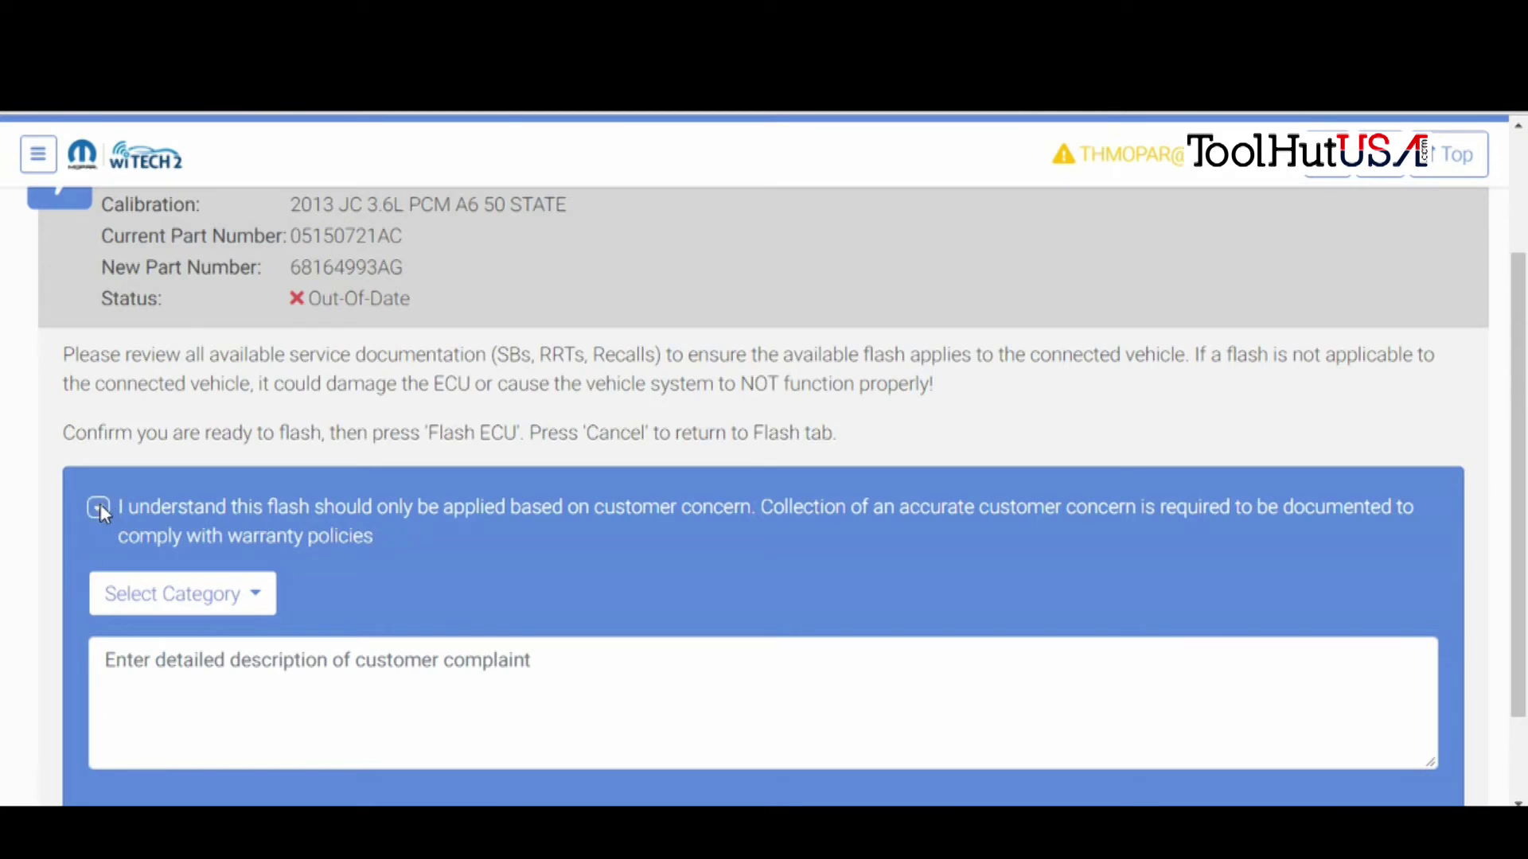
{"action": "left_click", "coordinate": [145, 603]}
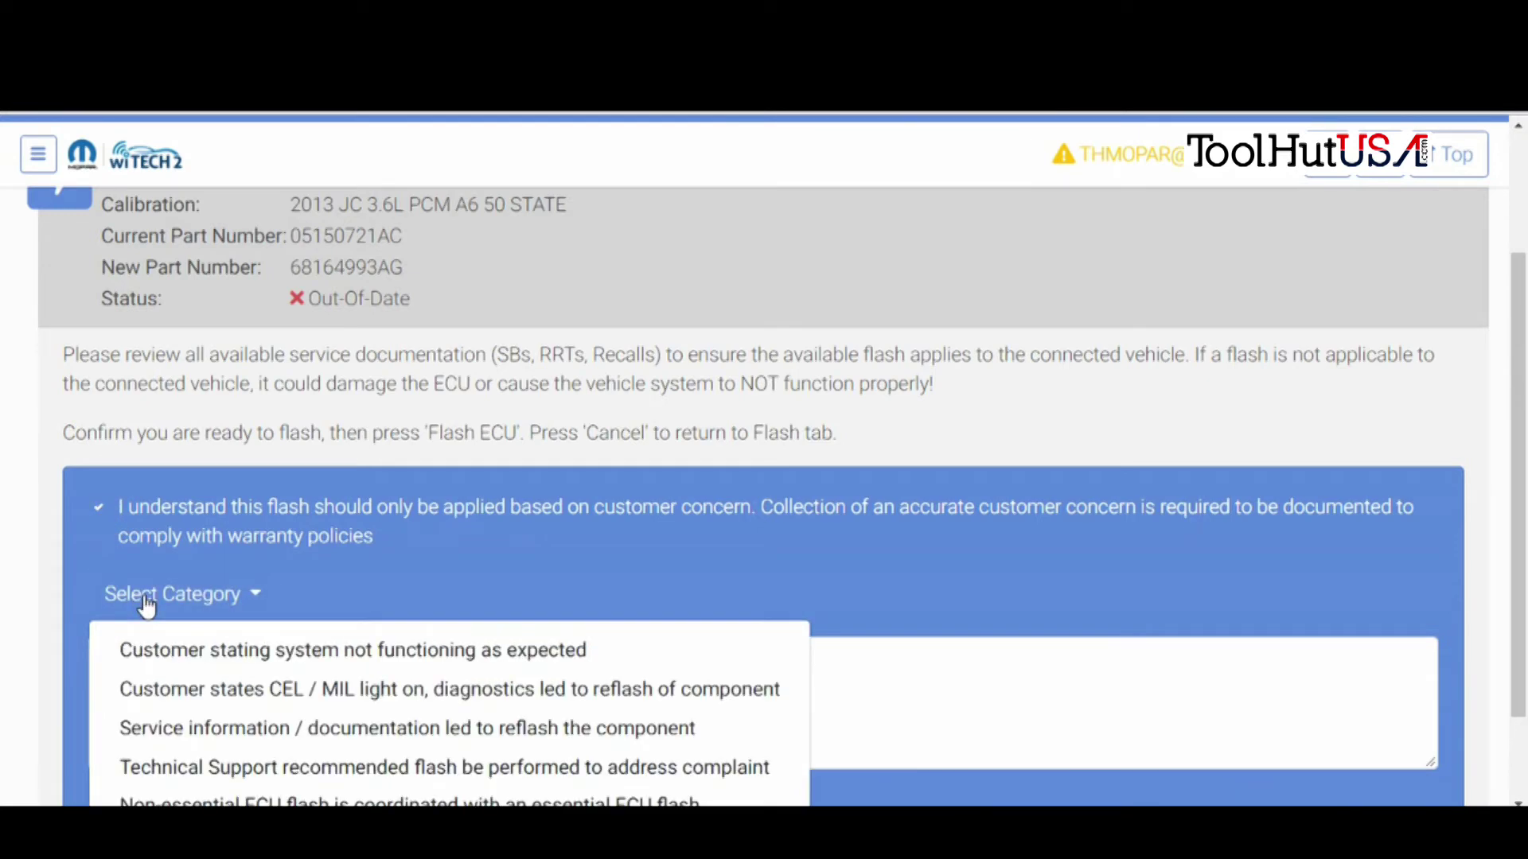
{"action": "left_click", "coordinate": [177, 651]}
{"action": "left_click", "coordinate": [200, 668]}
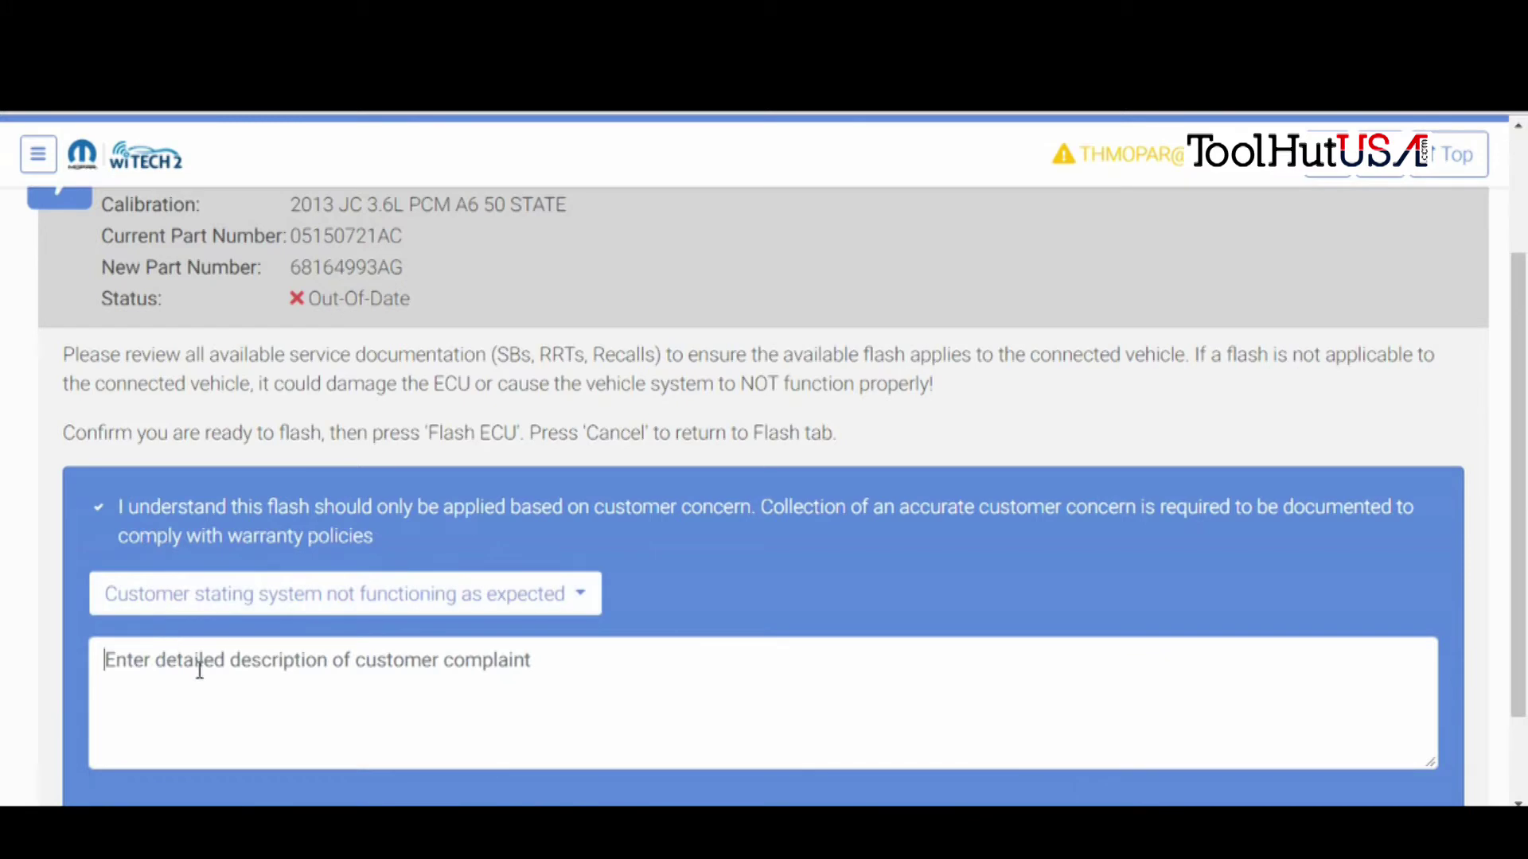
{"action": "type", "text": "hh"}
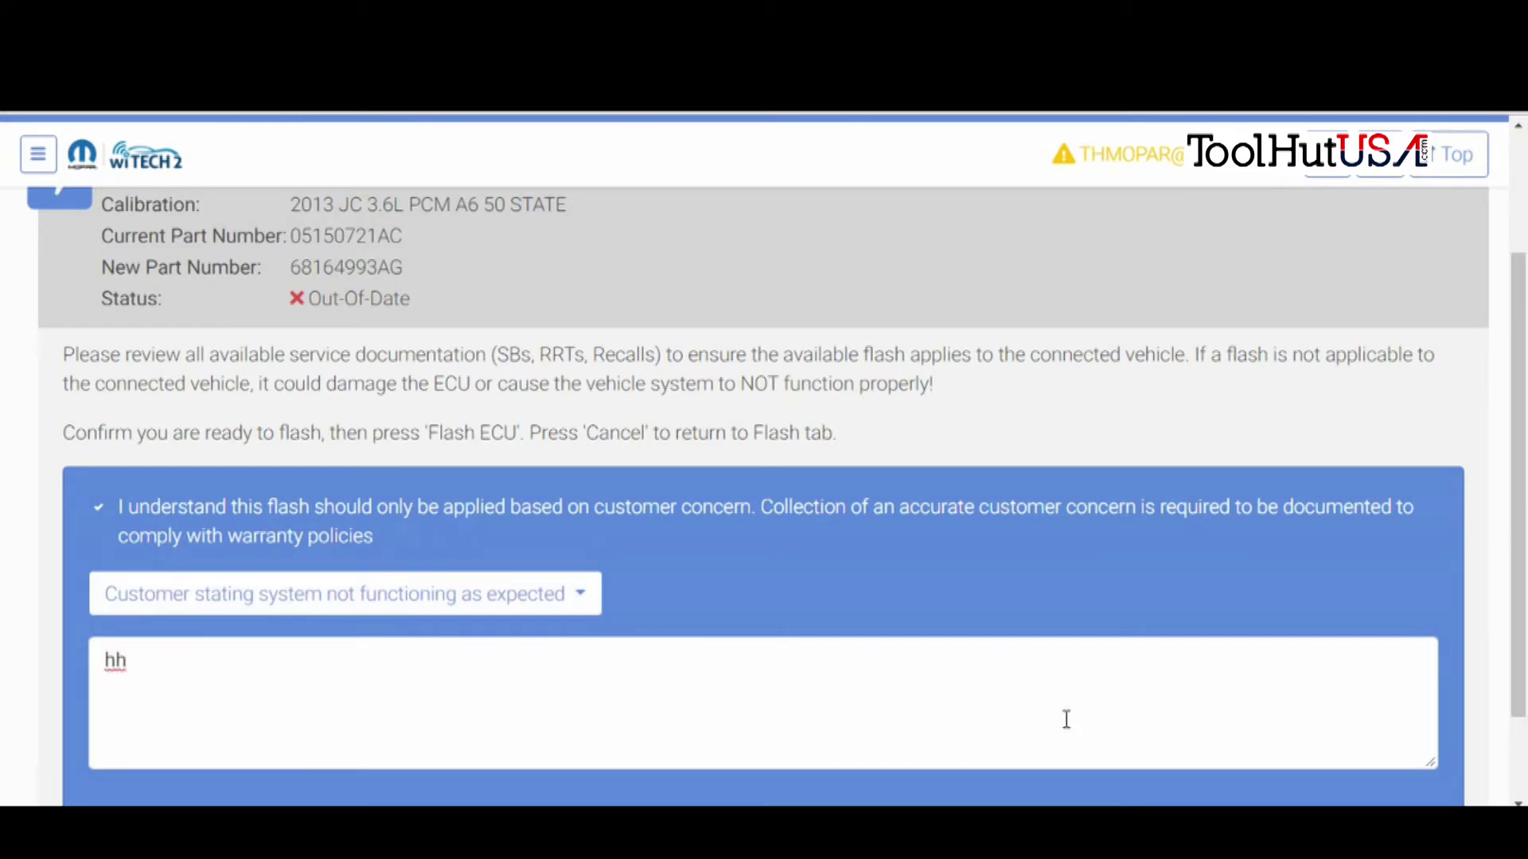
{"action": "scroll", "coordinate": [775, 497], "scroll_direction": "down", "scroll_amount": 2}
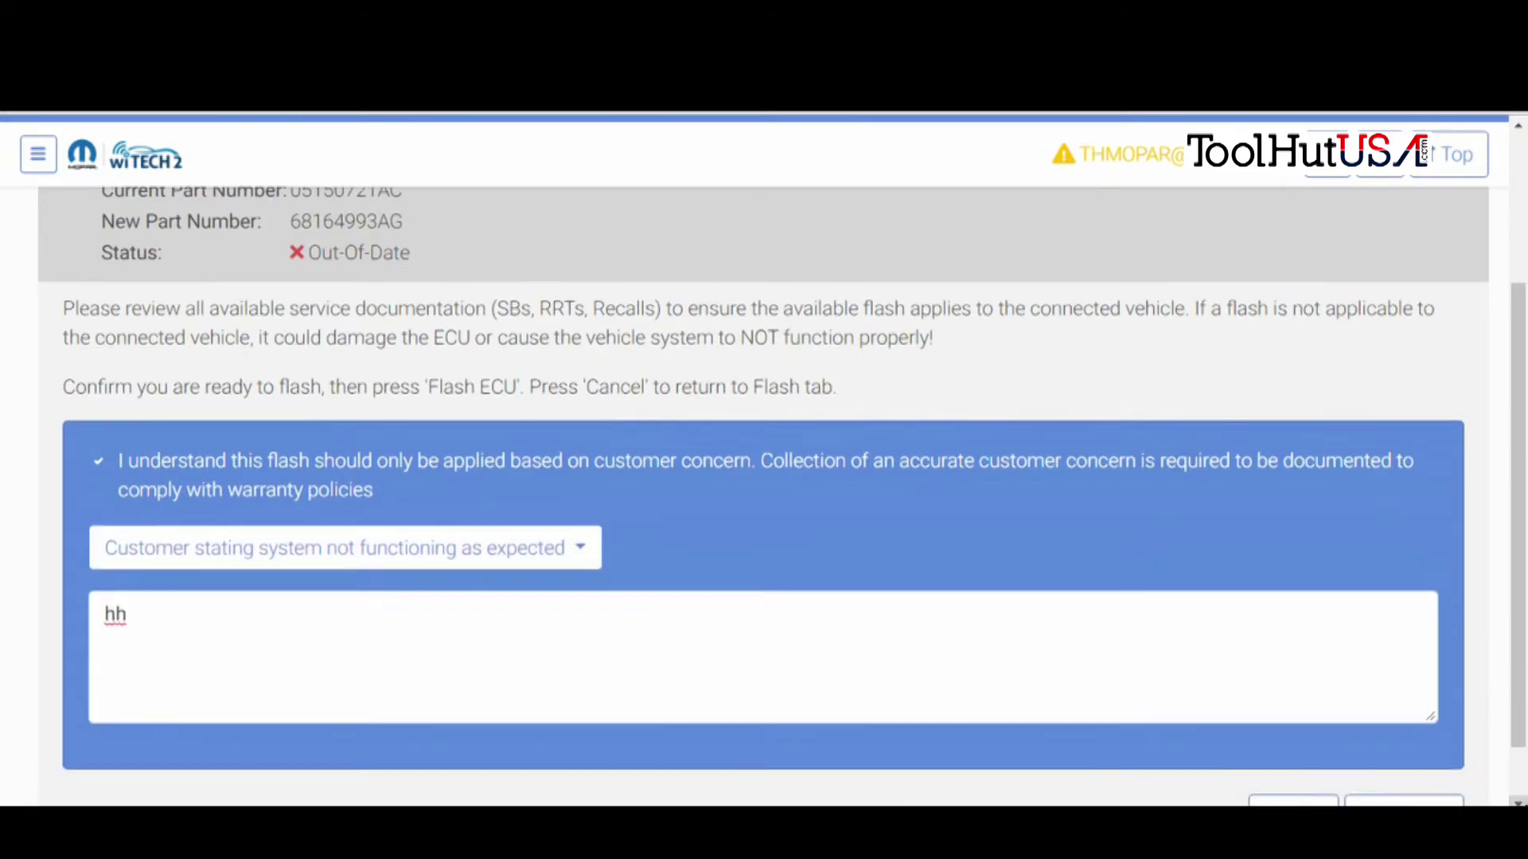
{"action": "left_click", "coordinate": [1404, 752]}
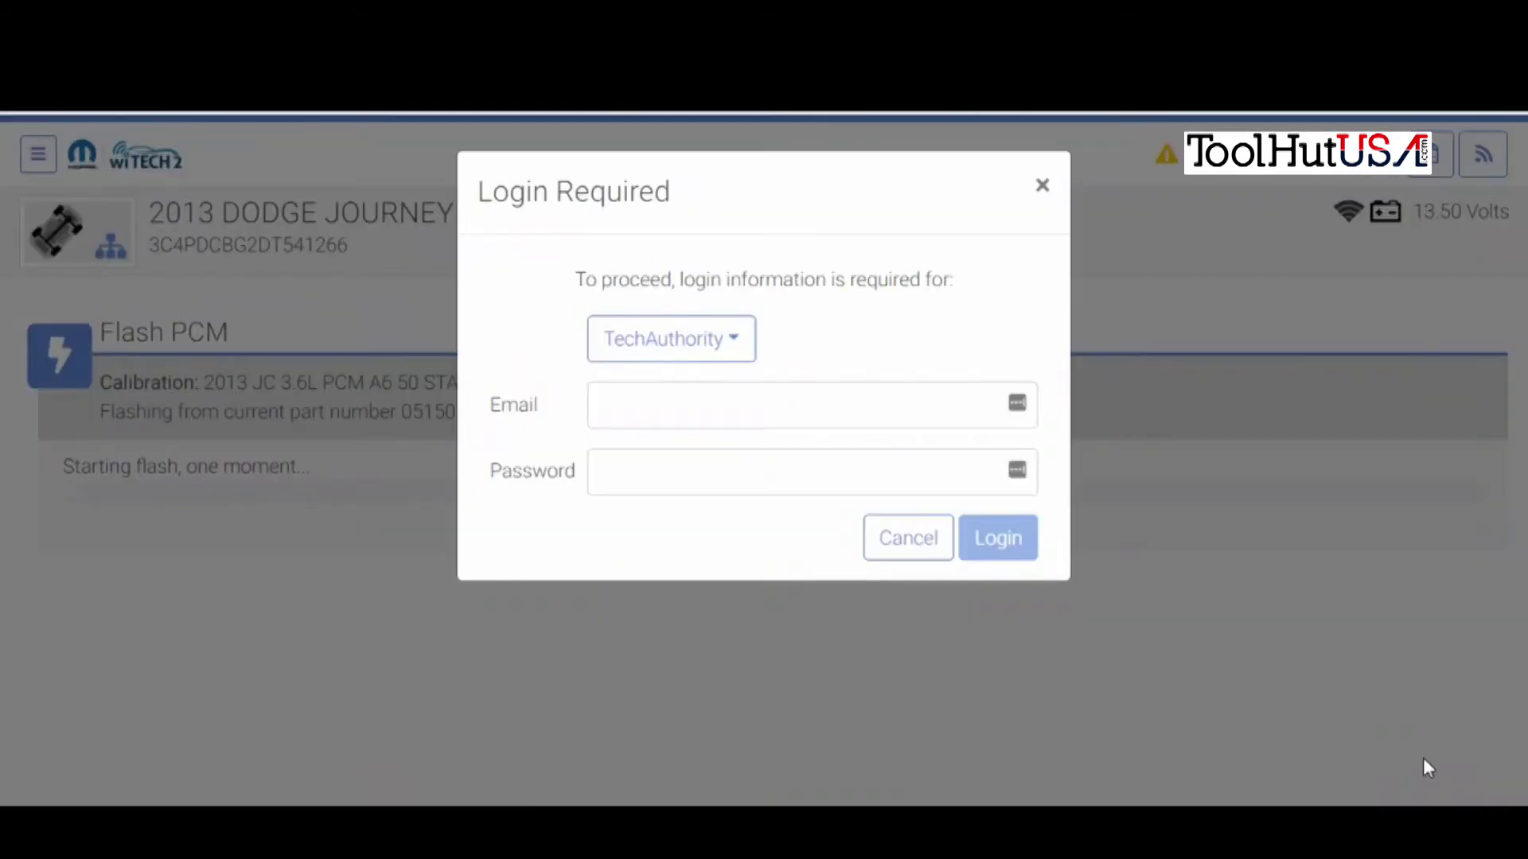
Log in again with the e-mailed token so the PCM flash can proceed.
{"action": "left_click", "coordinate": [998, 538]}
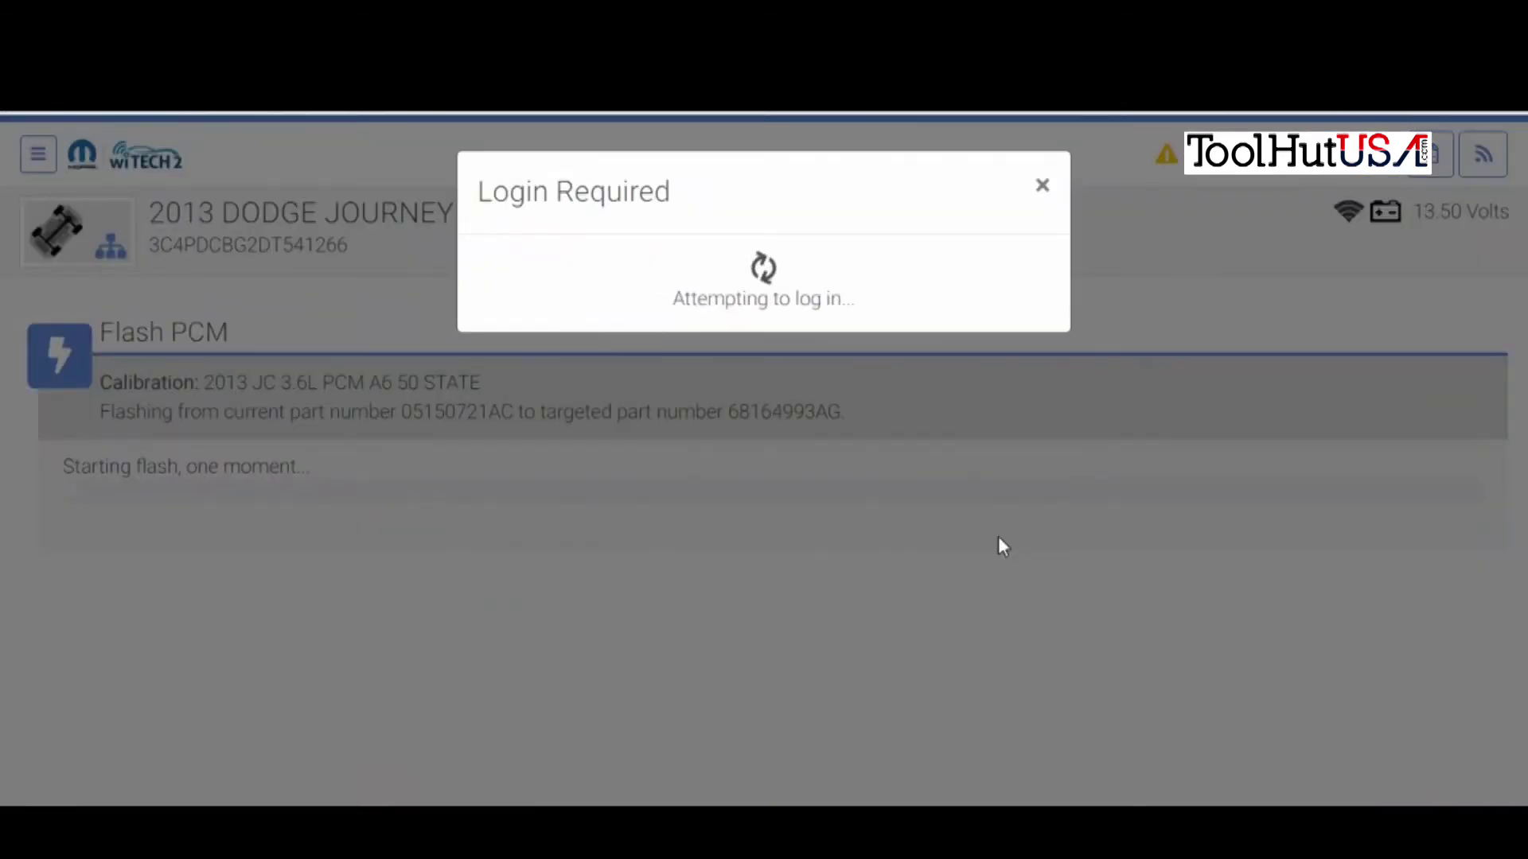
{"action": "left_click", "coordinate": [895, 358]}
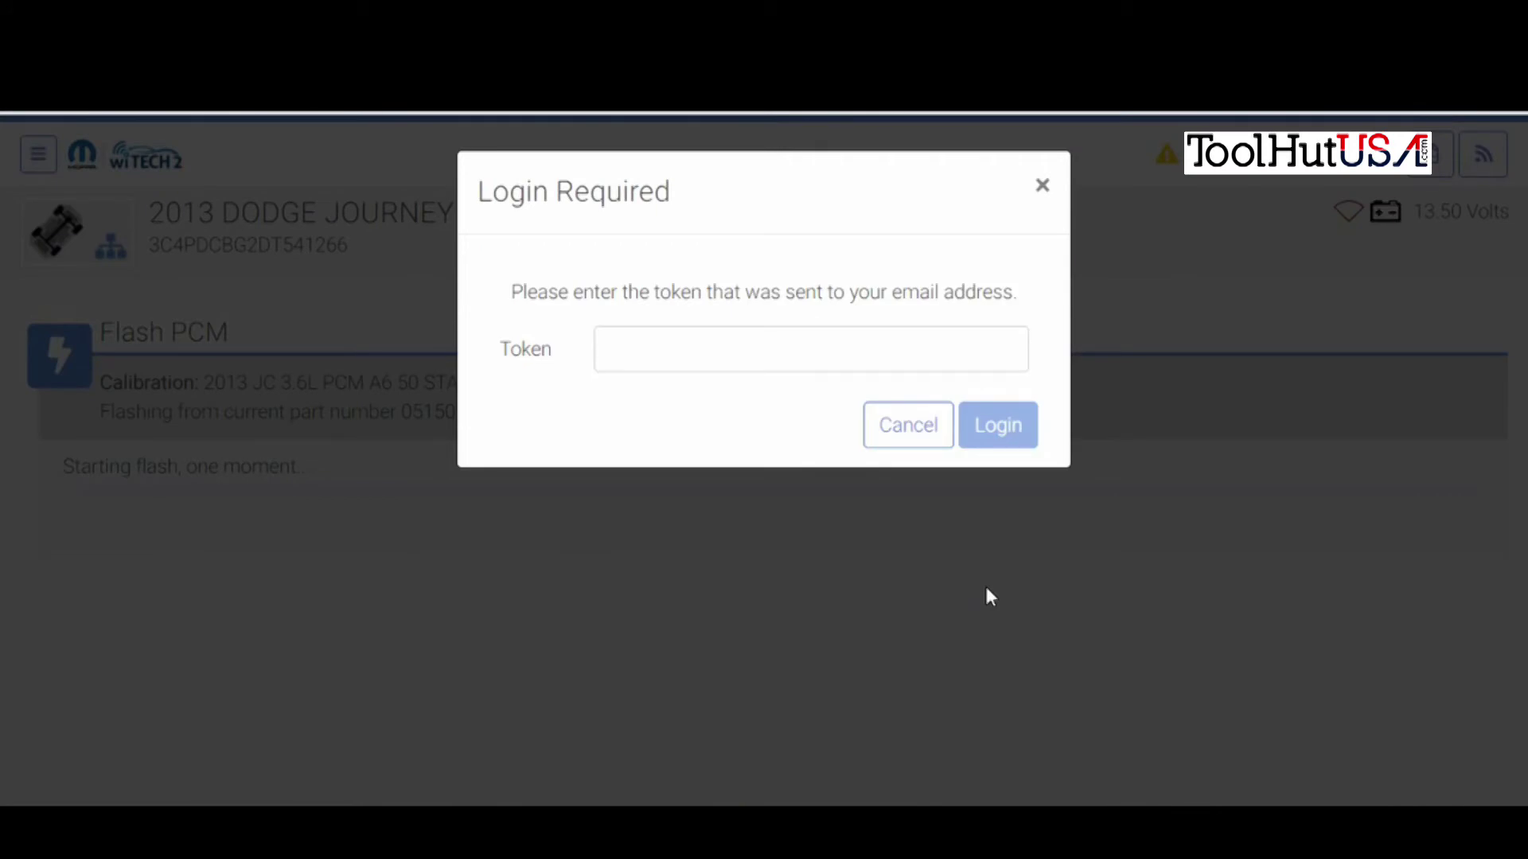
{"action": "left_click", "coordinate": [689, 347]}
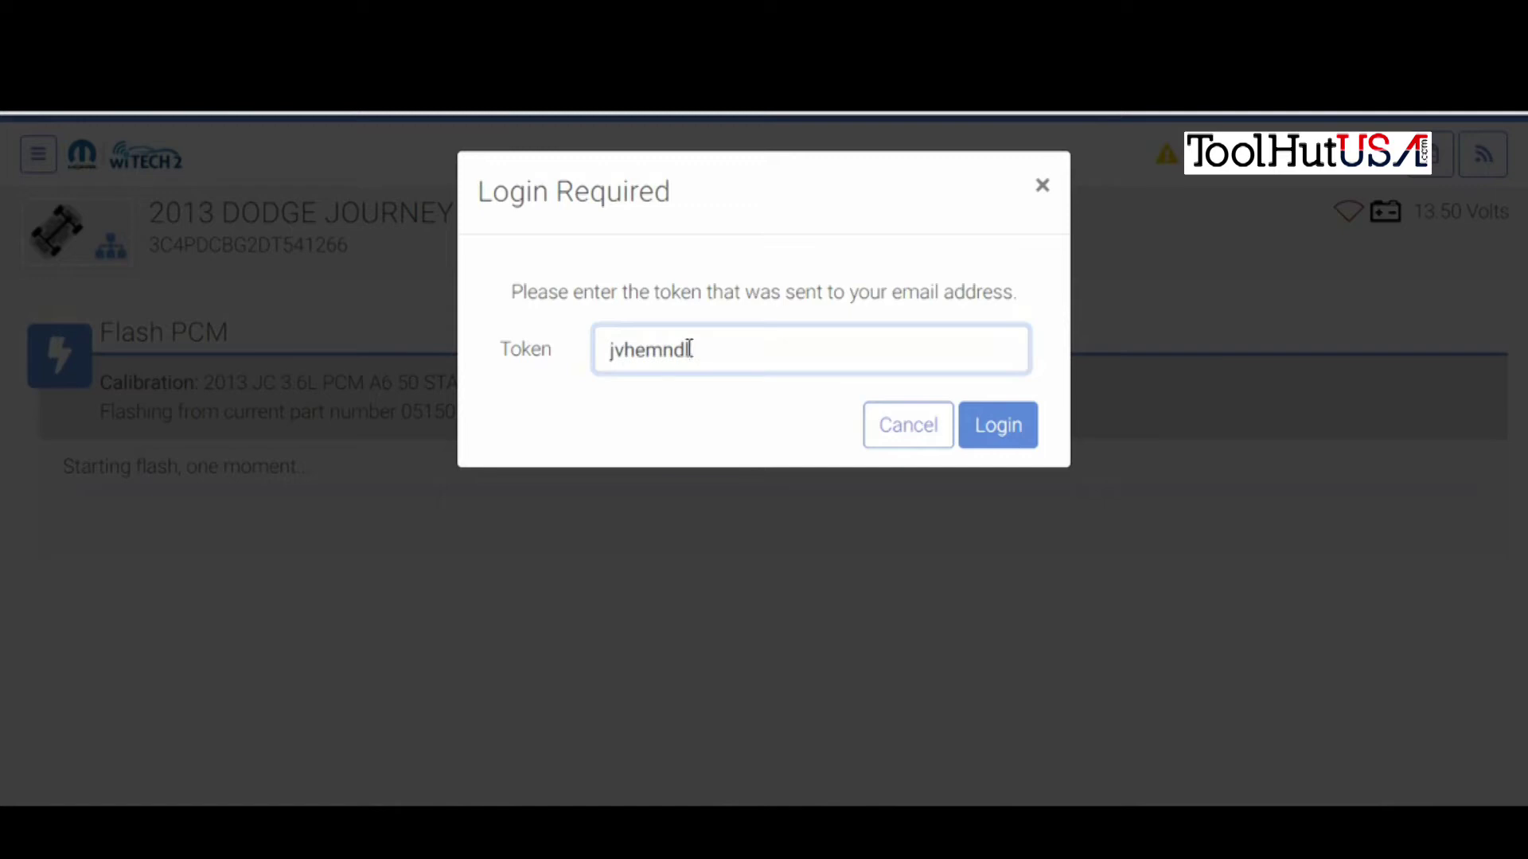
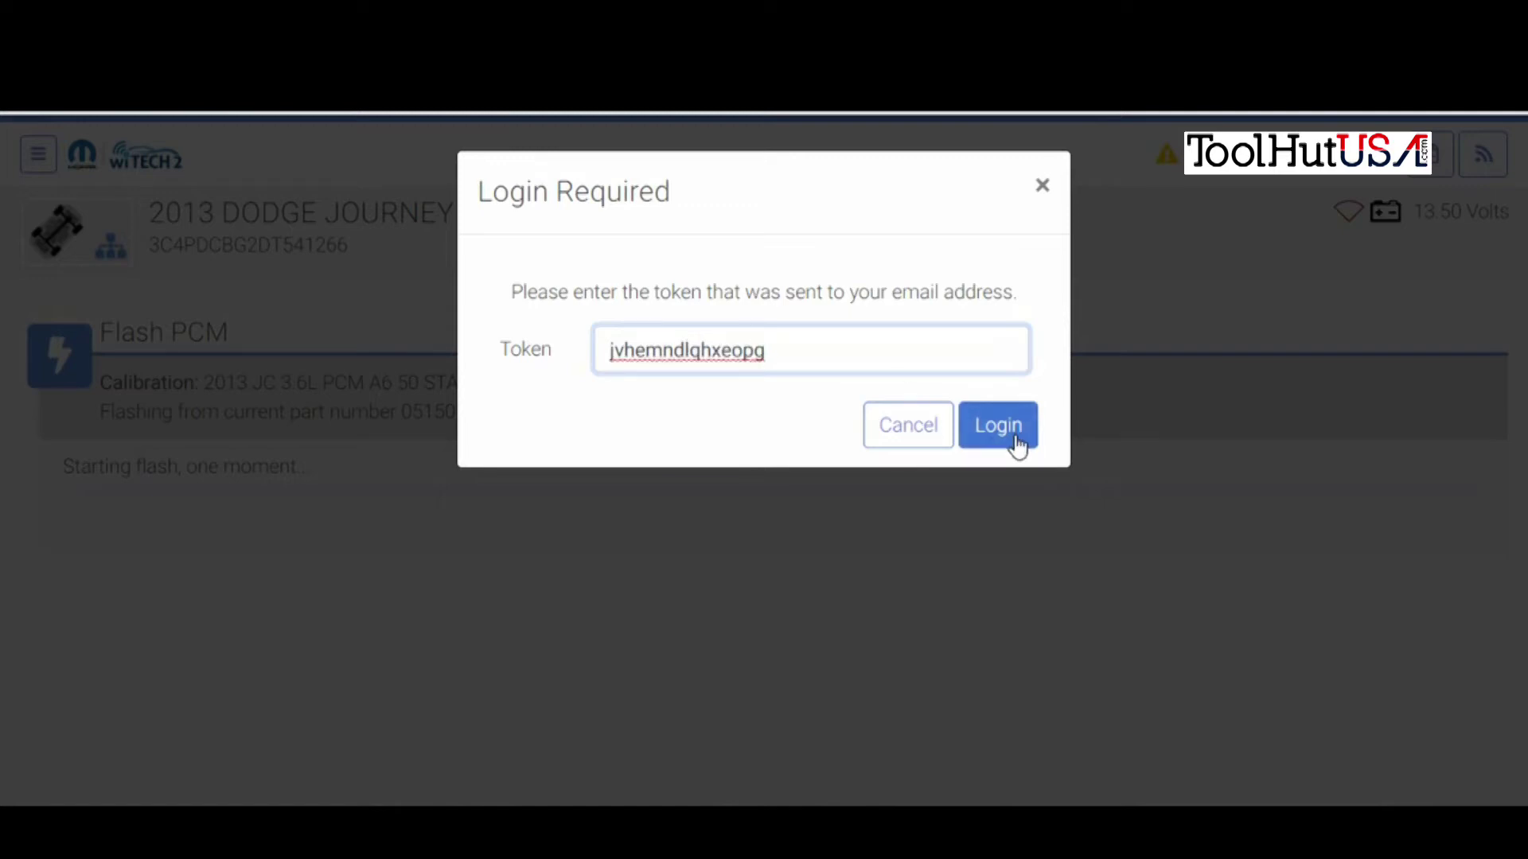
{"action": "left_click", "coordinate": [1015, 438]}
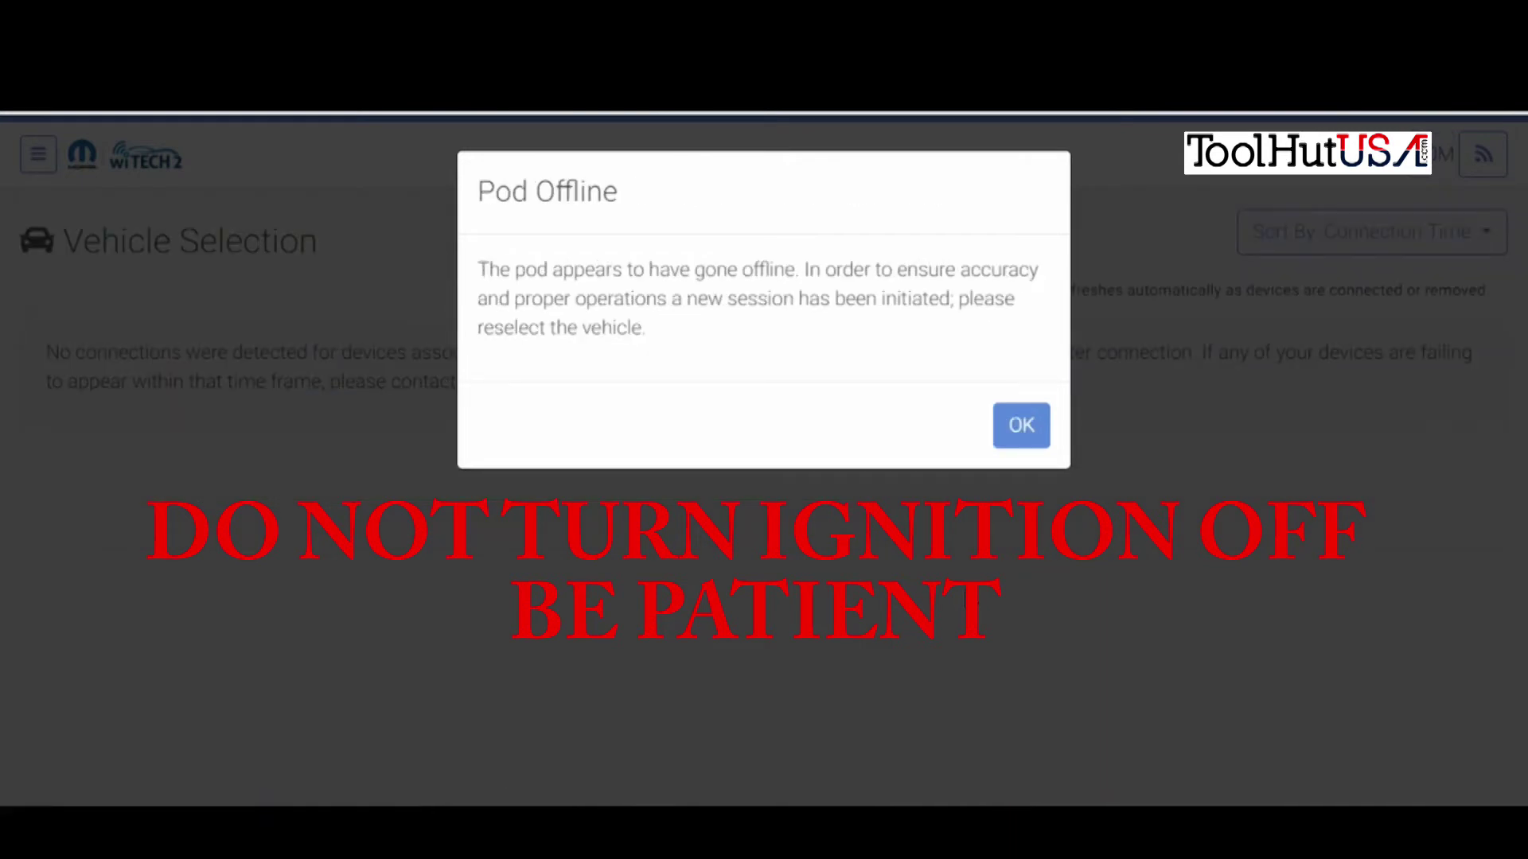
Acknowledge the offline pod and force-reload wiTECH twice after the lost cloud connection.
{"action": "left_click", "coordinate": [1025, 430]}
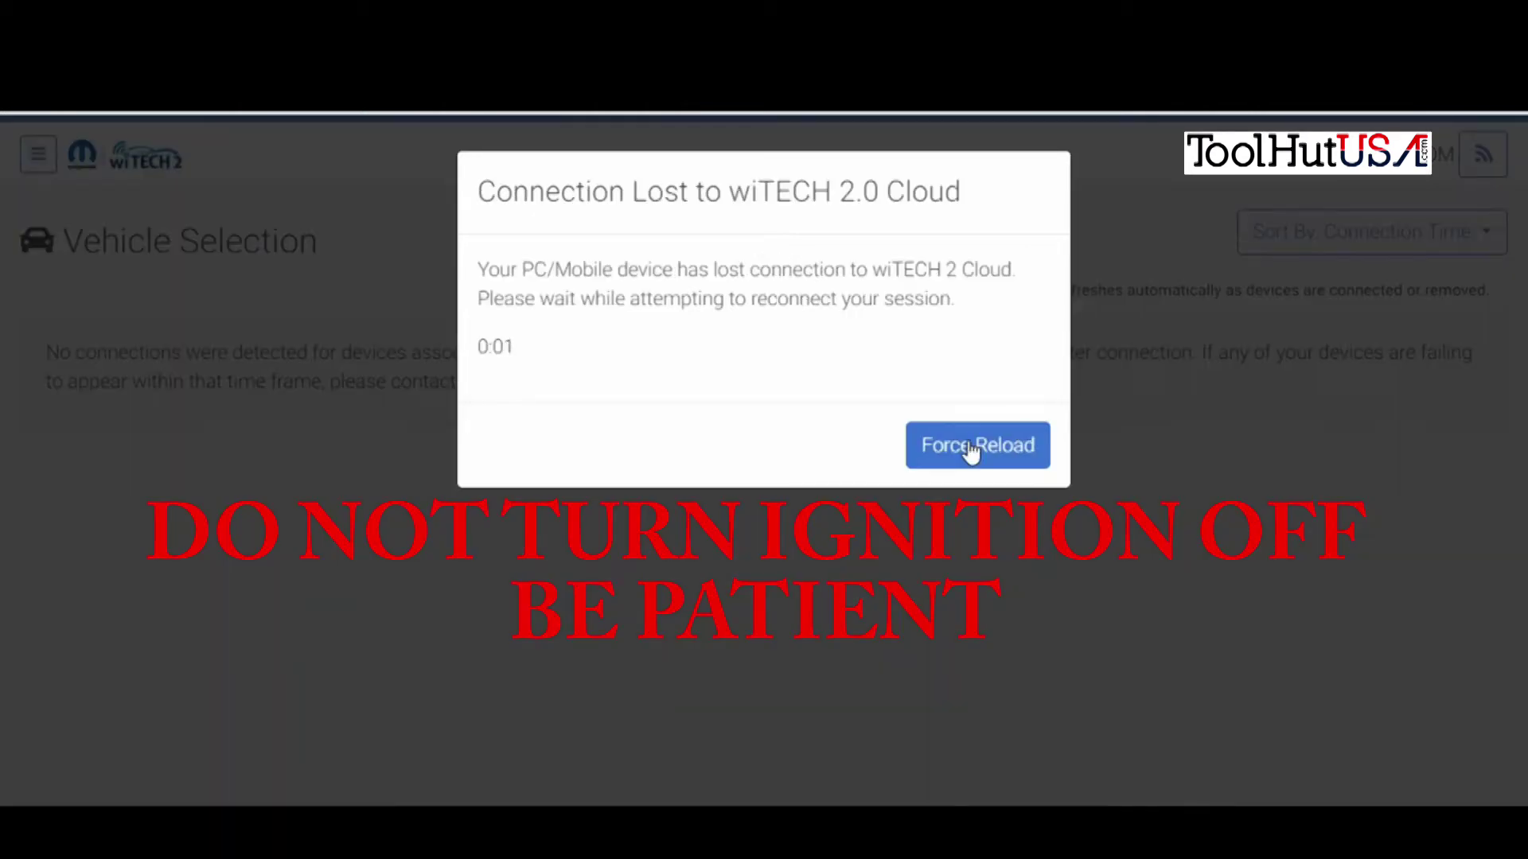
{"action": "left_click", "coordinate": [971, 449]}
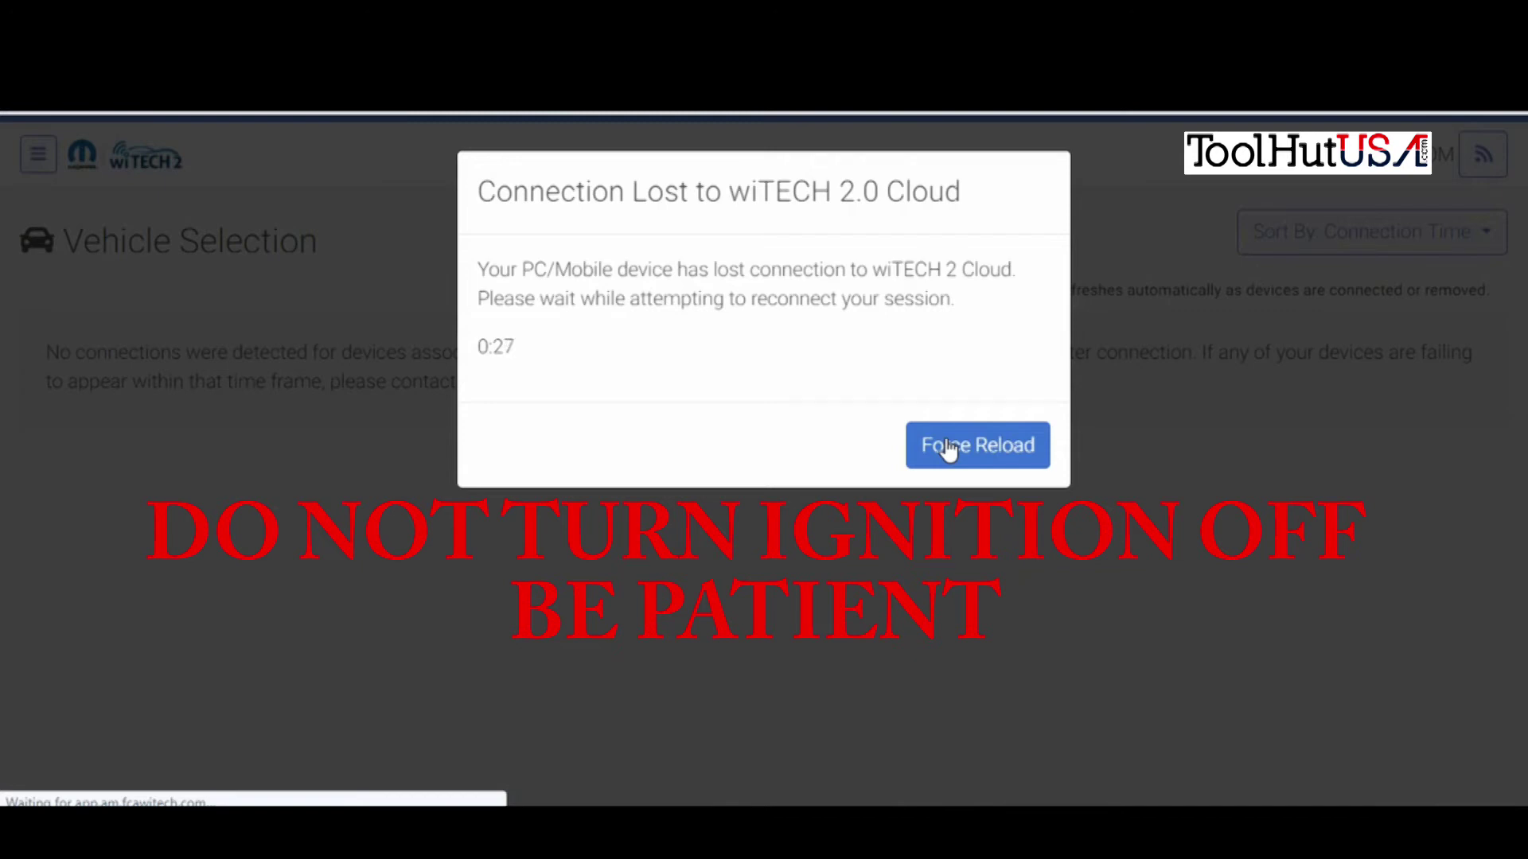
{"action": "left_click", "coordinate": [949, 447]}
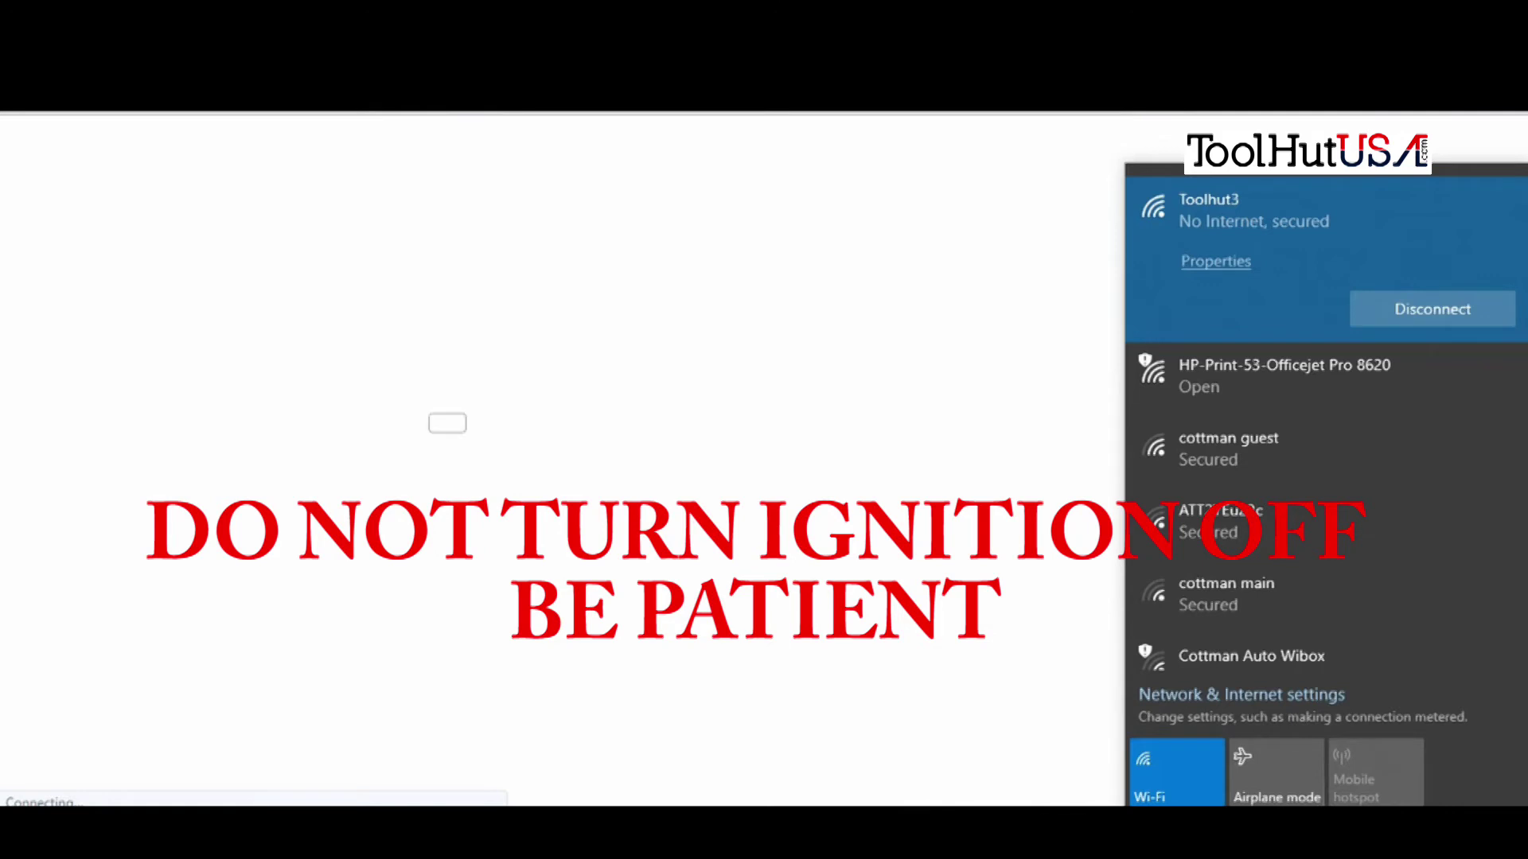
Reconnect to the Toolhut3 Wi-Fi network, retrying after the failure, then open a new browser tab.
{"action": "key", "text": "Escape"}
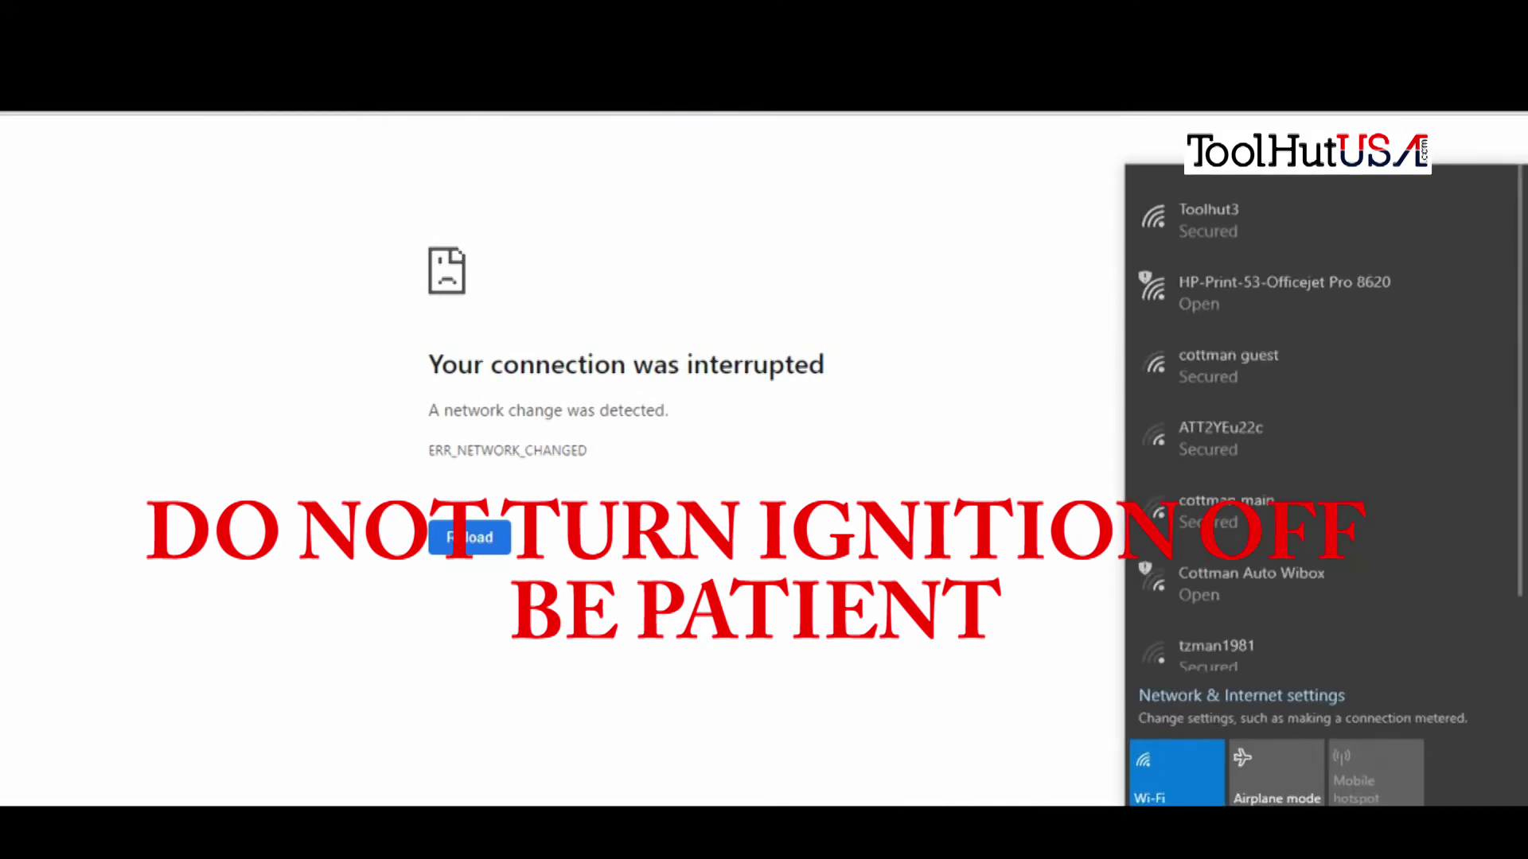
{"action": "left_click", "coordinate": [1338, 211]}
{"action": "left_click", "coordinate": [1401, 318]}
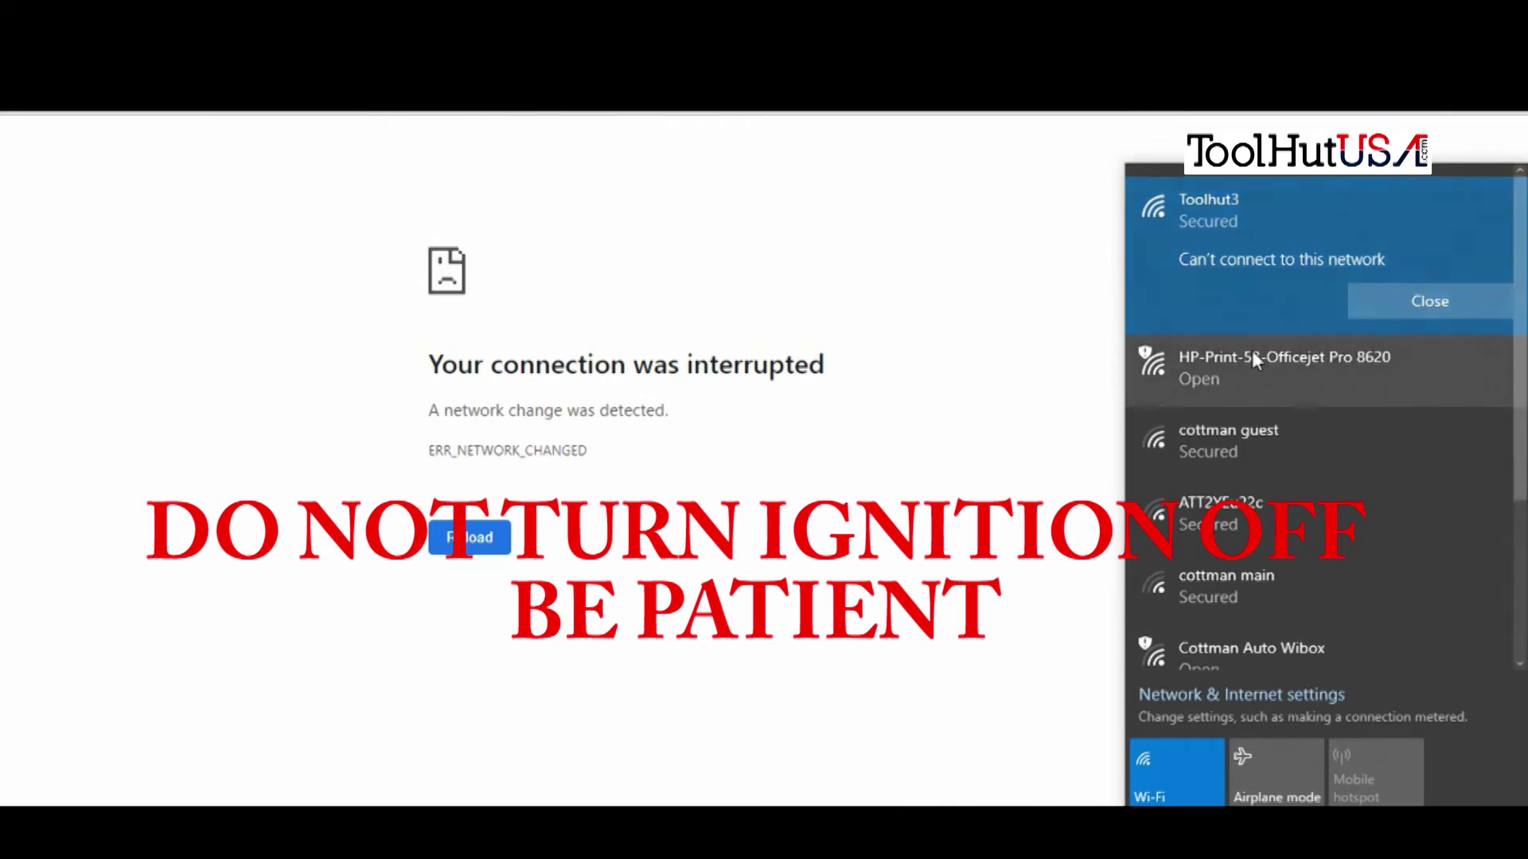
{"action": "left_click", "coordinate": [1372, 298]}
{"action": "left_click", "coordinate": [1372, 300]}
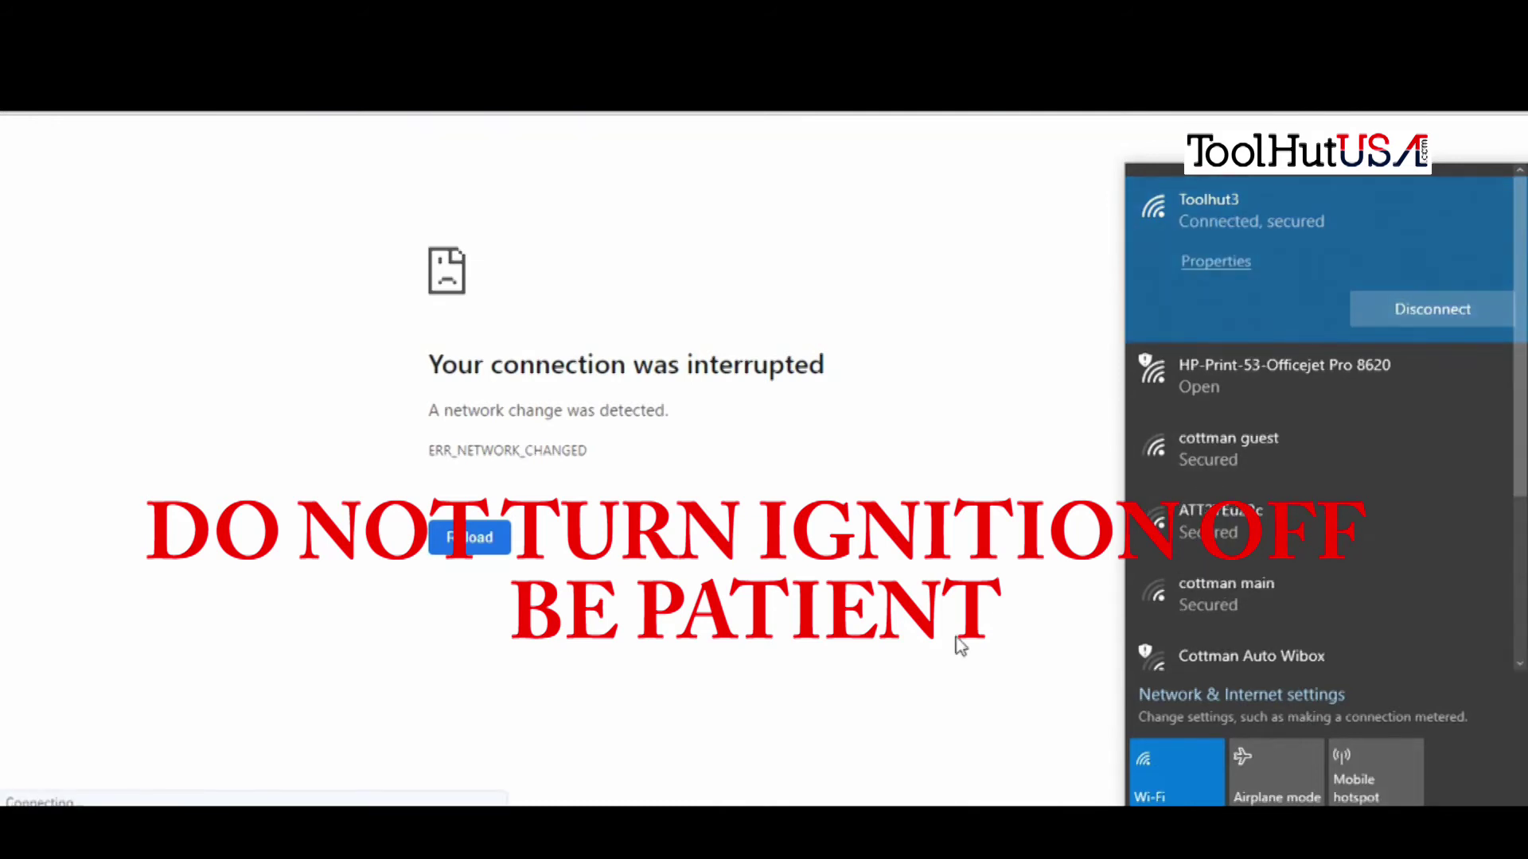
{"action": "left_click", "coordinate": [791, 480]}
{"action": "key", "text": "ctrl+t"}
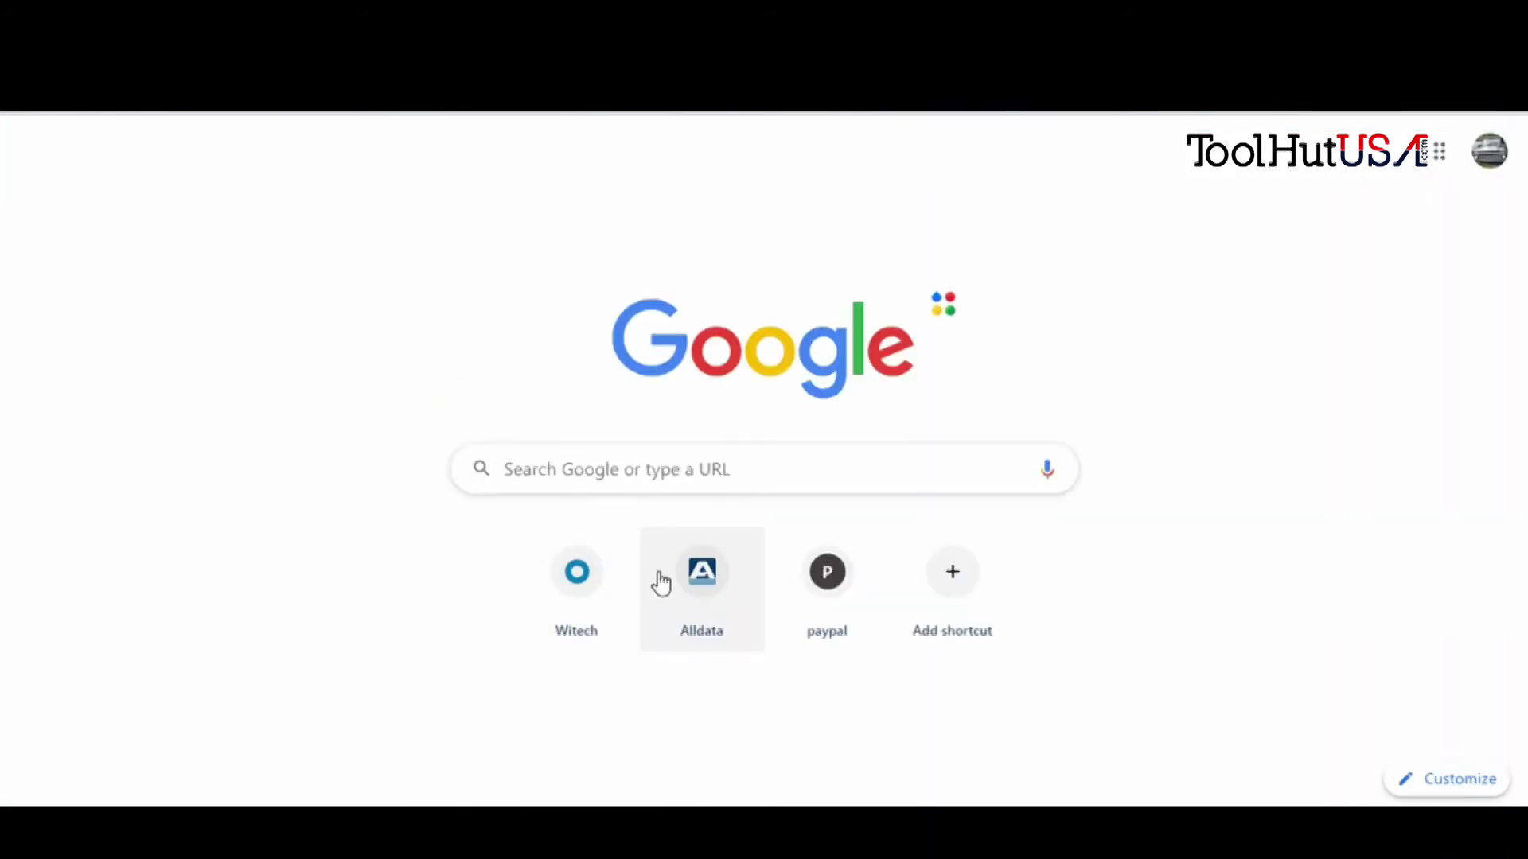
Sign back into wiTECH 2 and choose manual VIN entry on pod WSP-60306's No VIN card.
{"action": "left_click", "coordinate": [585, 573]}
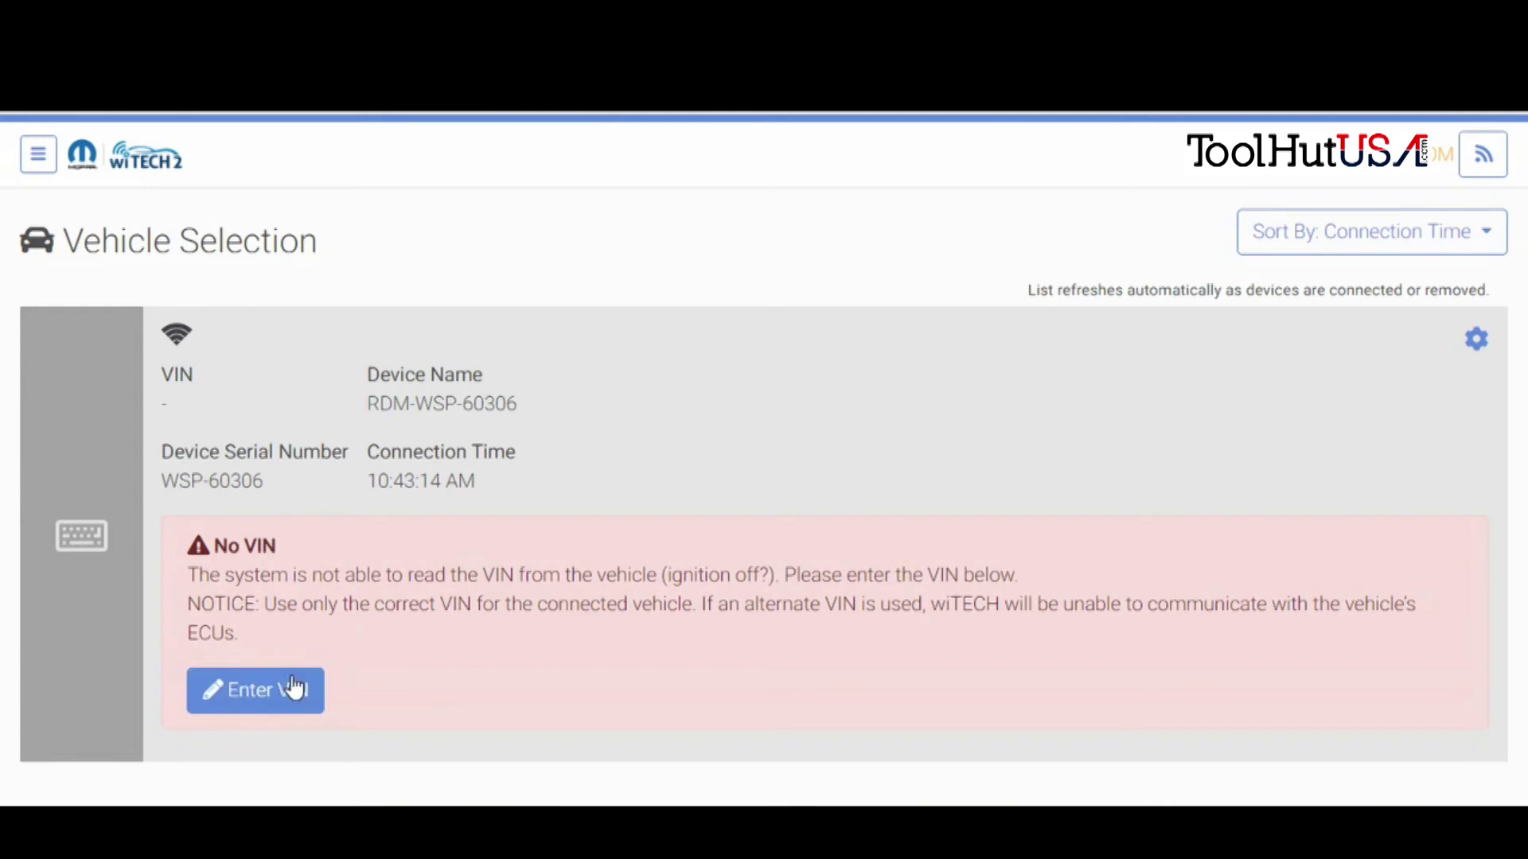
{"action": "left_click", "coordinate": [299, 691]}
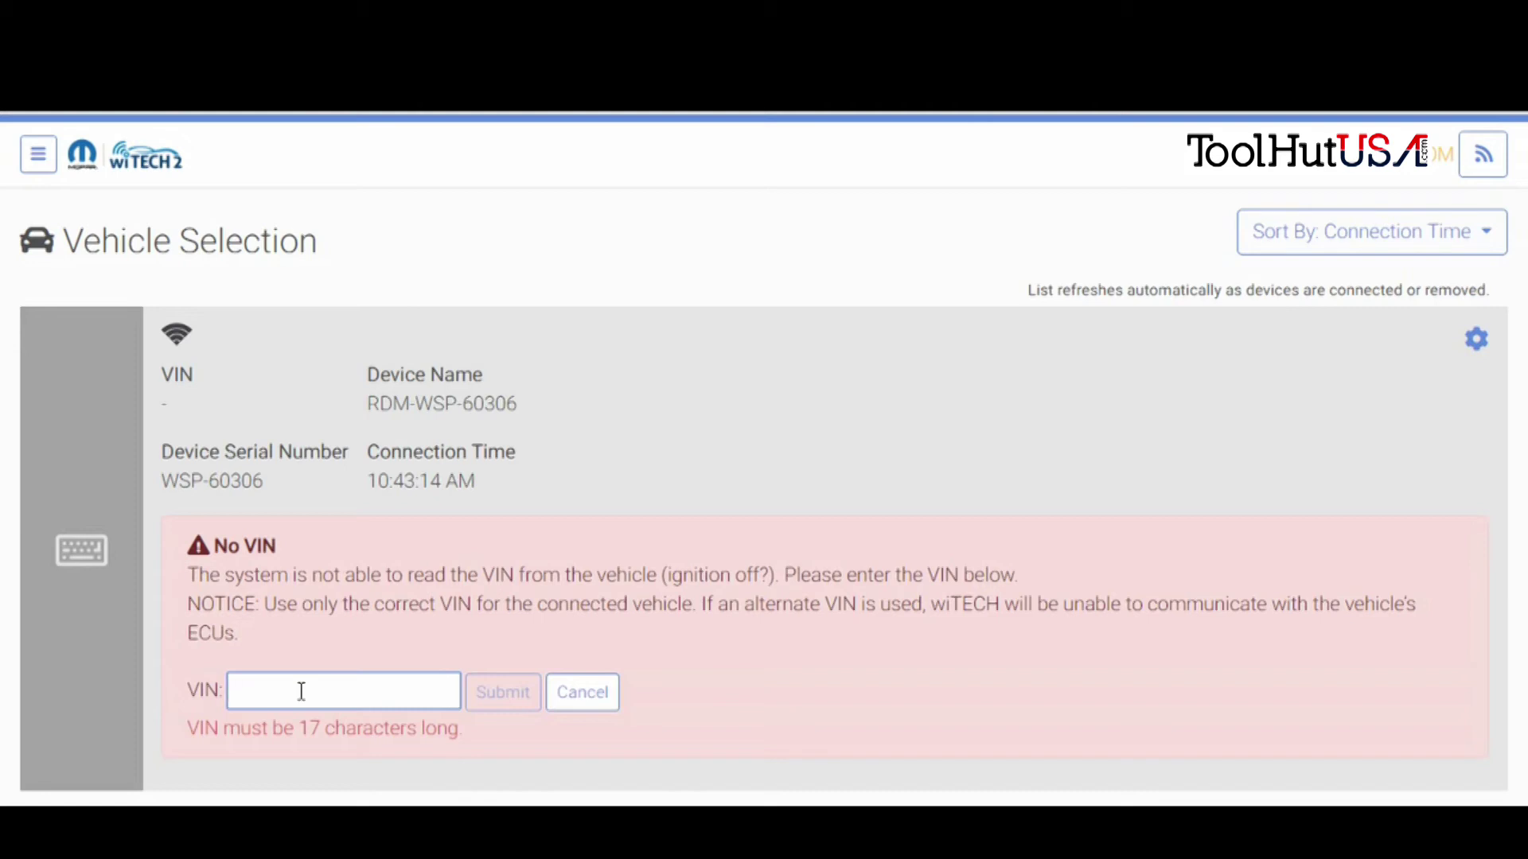
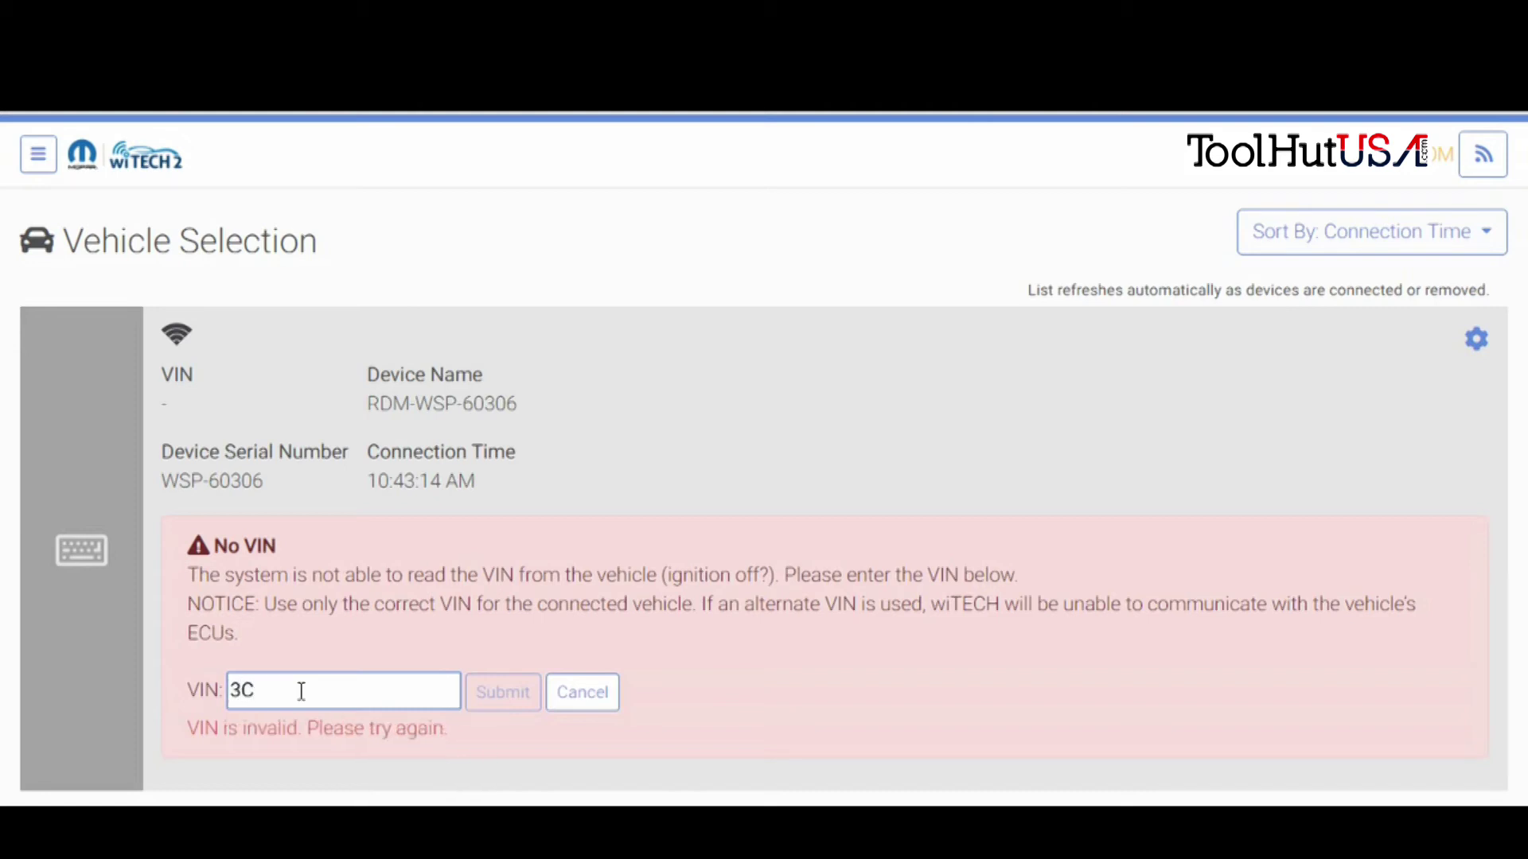
Submit the vehicle's 17-character VIN and open the recognised 2013 Dodge Journey session.
{"action": "left_click", "coordinate": [487, 700]}
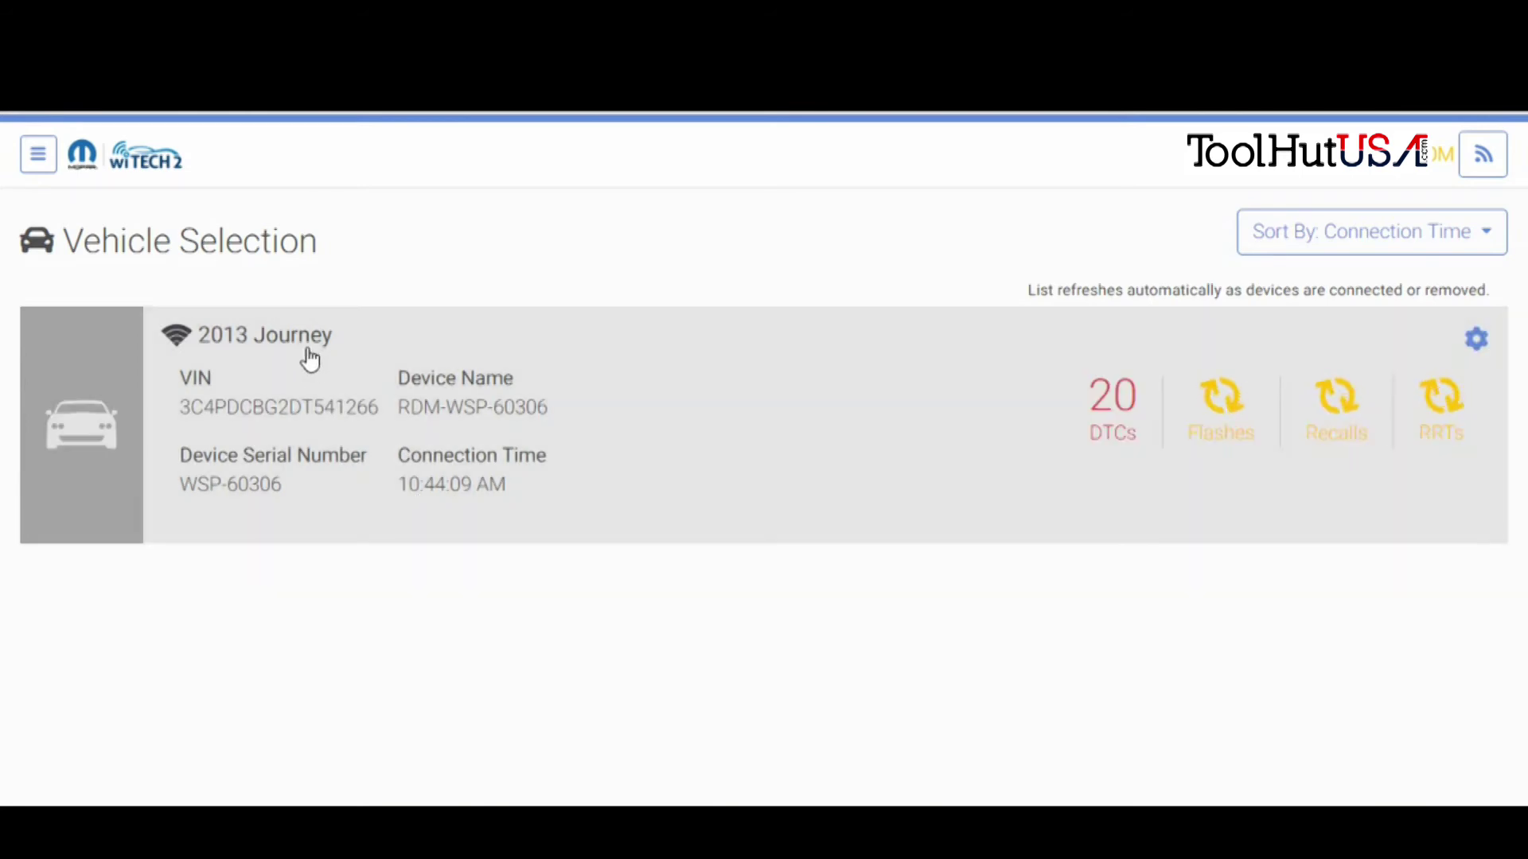
{"action": "left_click", "coordinate": [309, 354]}
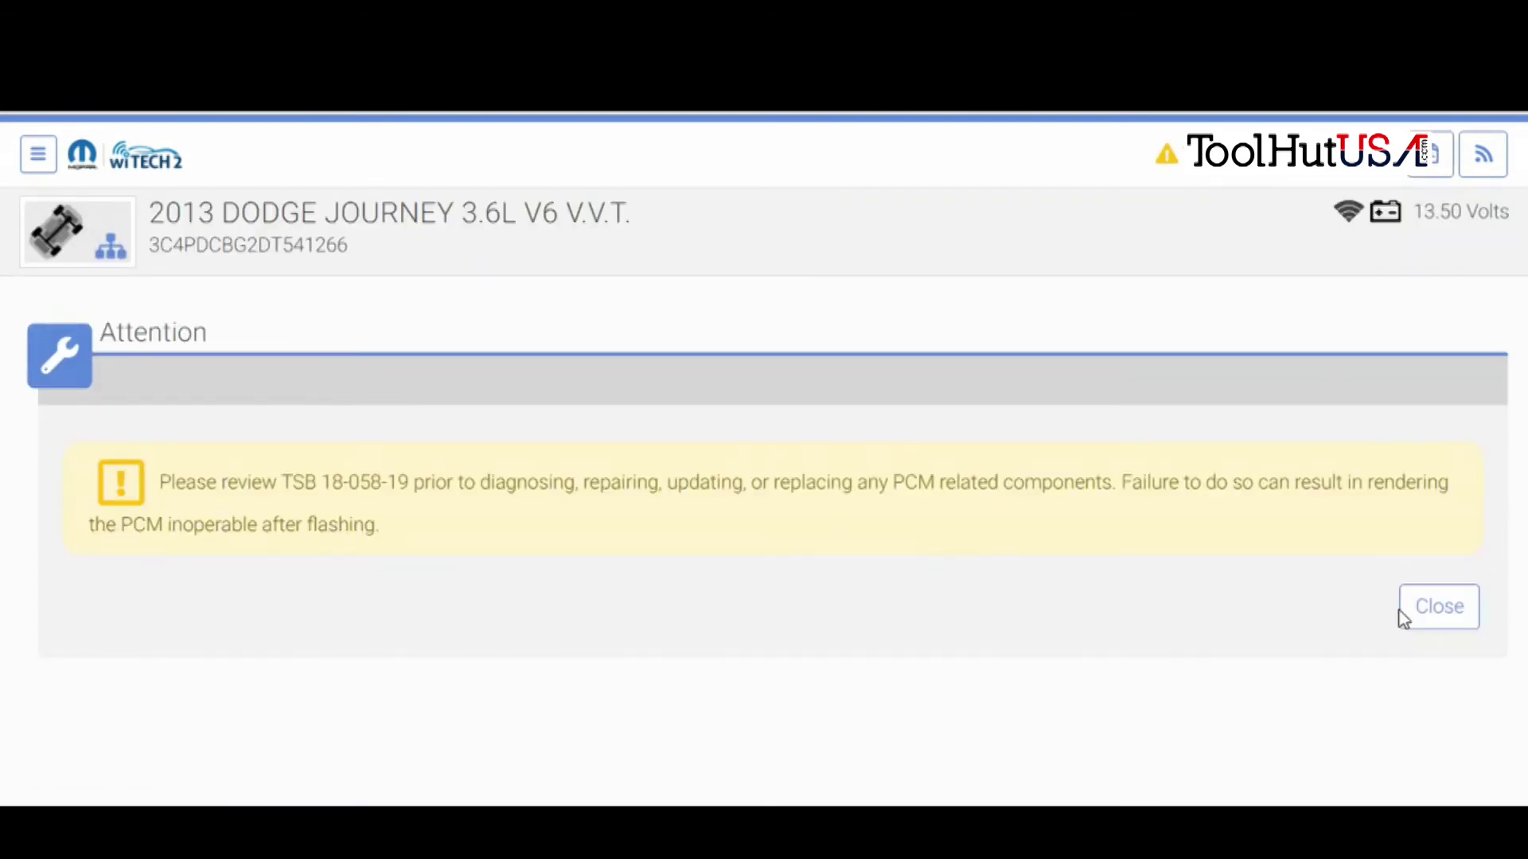
Dismiss the TSB warning and start flashing the PCM with the 2013 JC 3.6L PCM A6 50 STATE calibration, accepting the agreement.
{"action": "left_click", "coordinate": [1441, 619]}
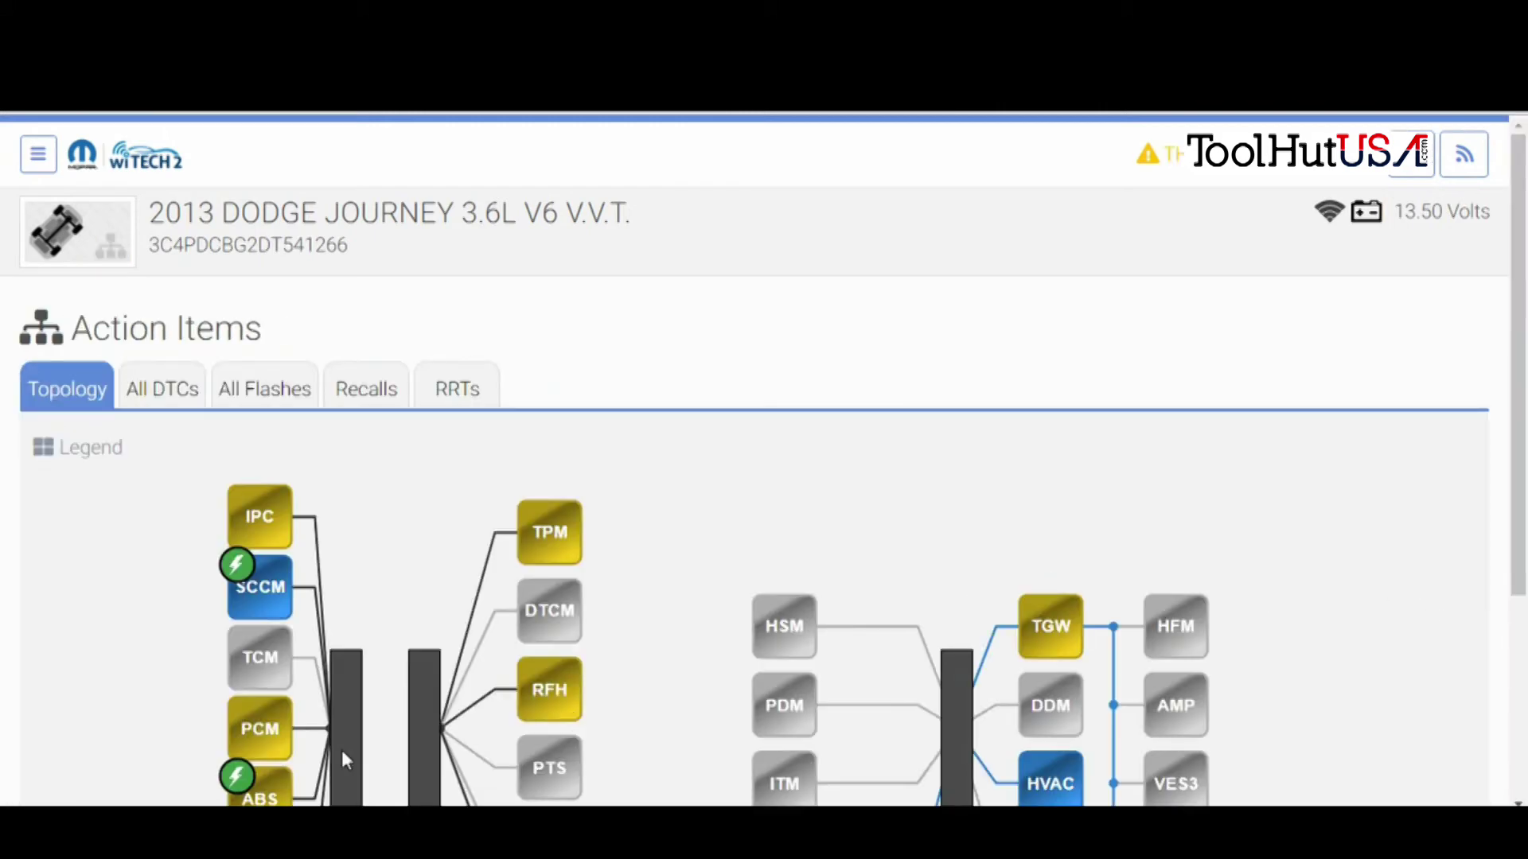
{"action": "left_click", "coordinate": [280, 733]}
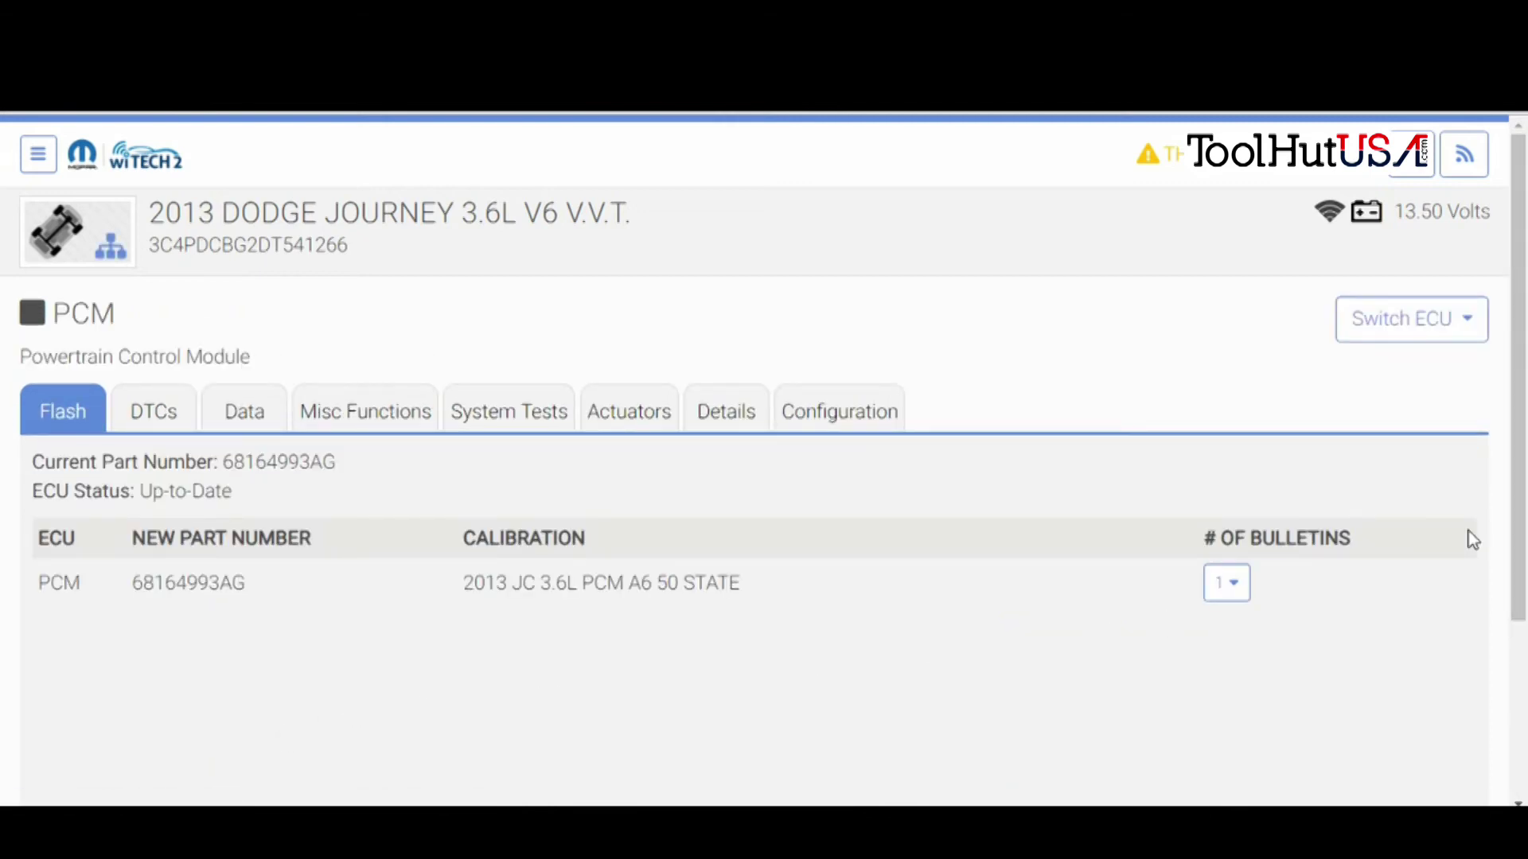
{"action": "left_click", "coordinate": [1389, 587]}
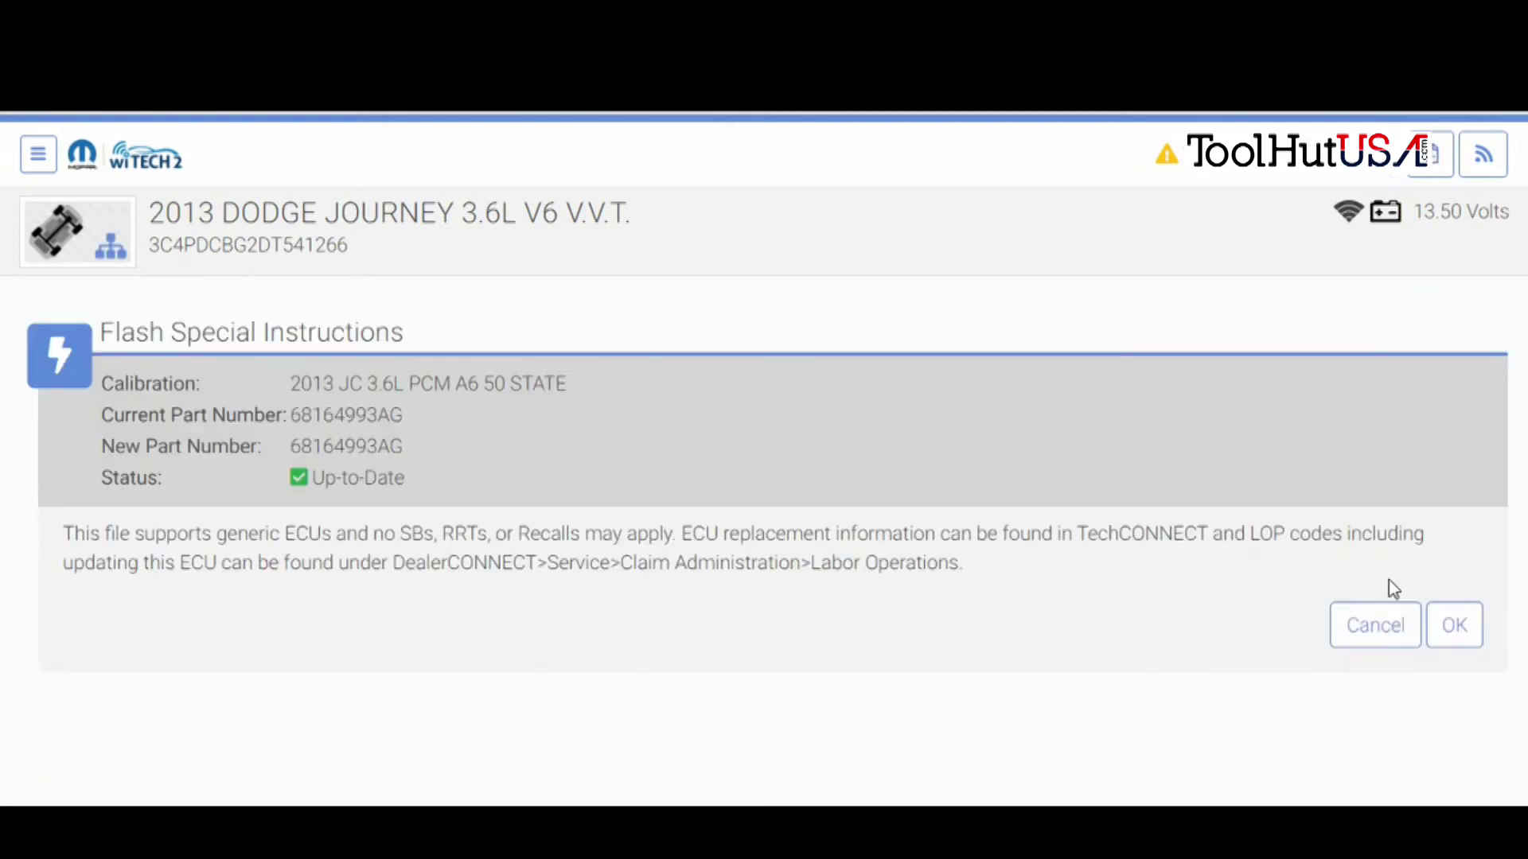
{"action": "left_click", "coordinate": [1460, 633]}
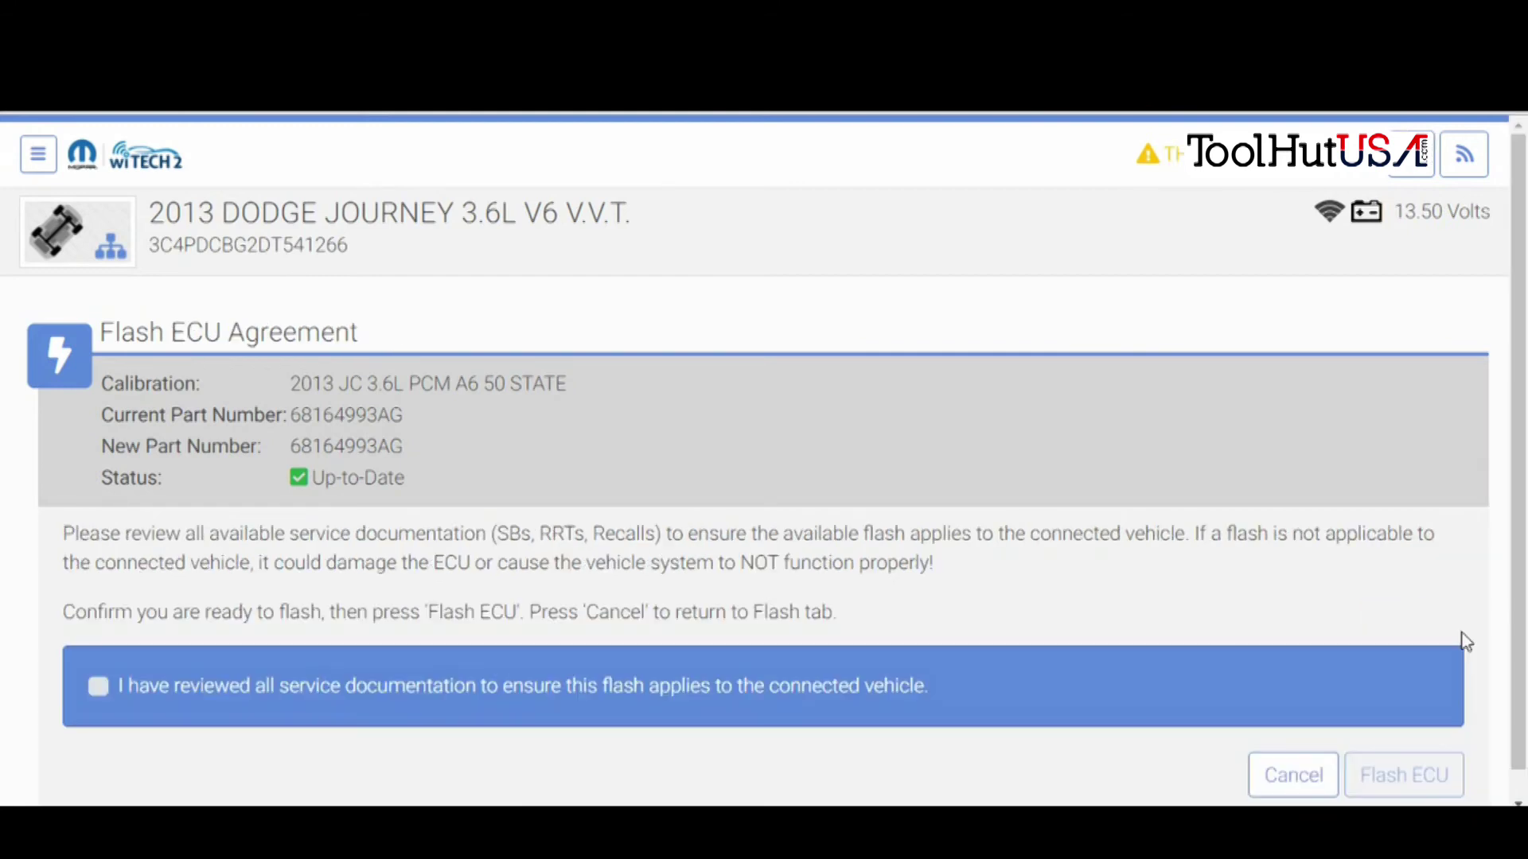
{"action": "left_click", "coordinate": [98, 687]}
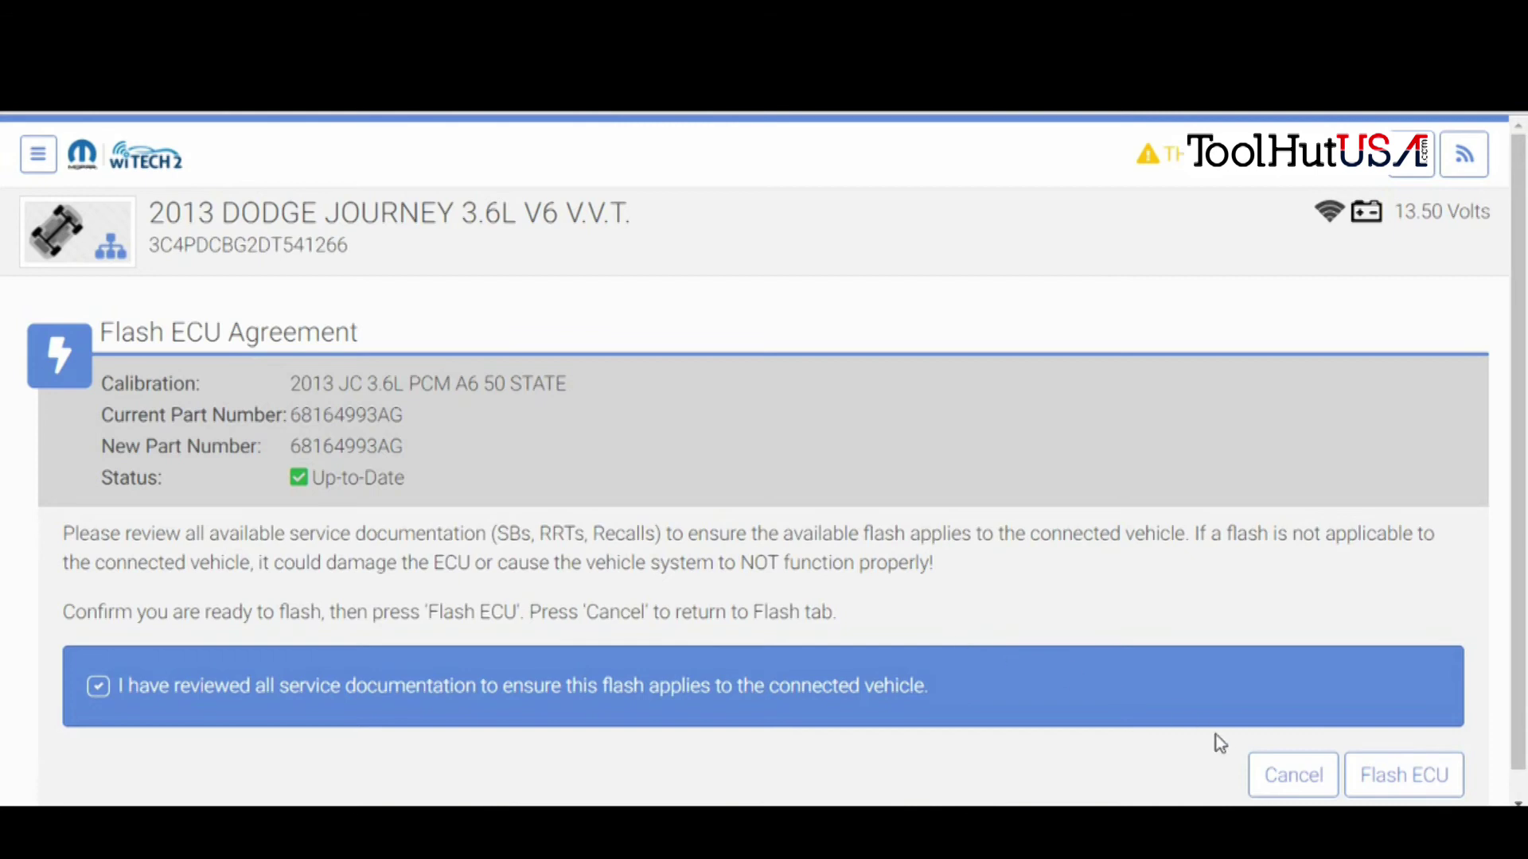
{"action": "left_click", "coordinate": [1437, 776]}
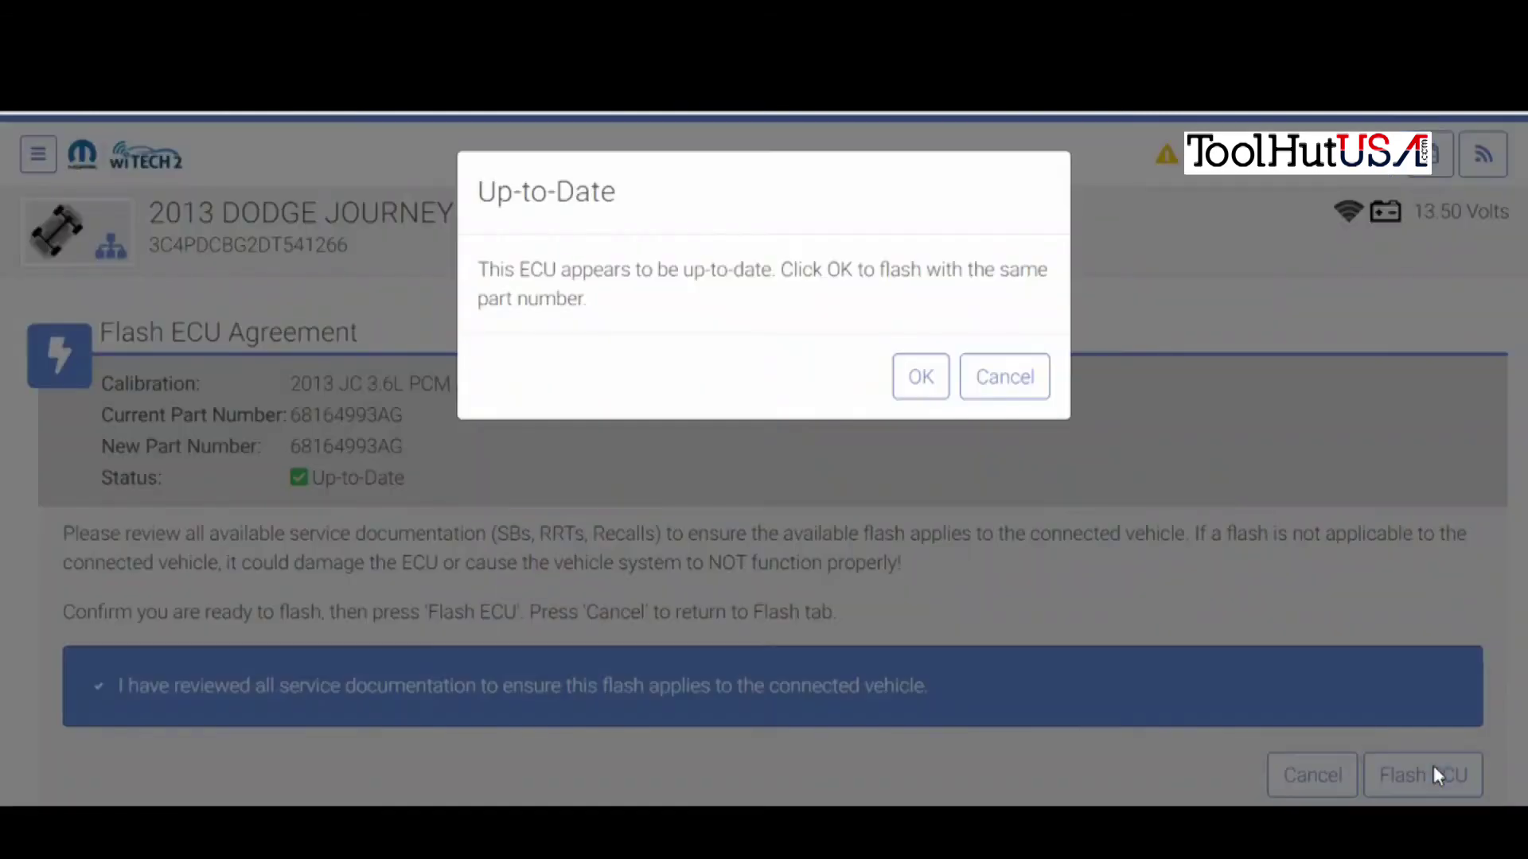
{"action": "left_click", "coordinate": [921, 377]}
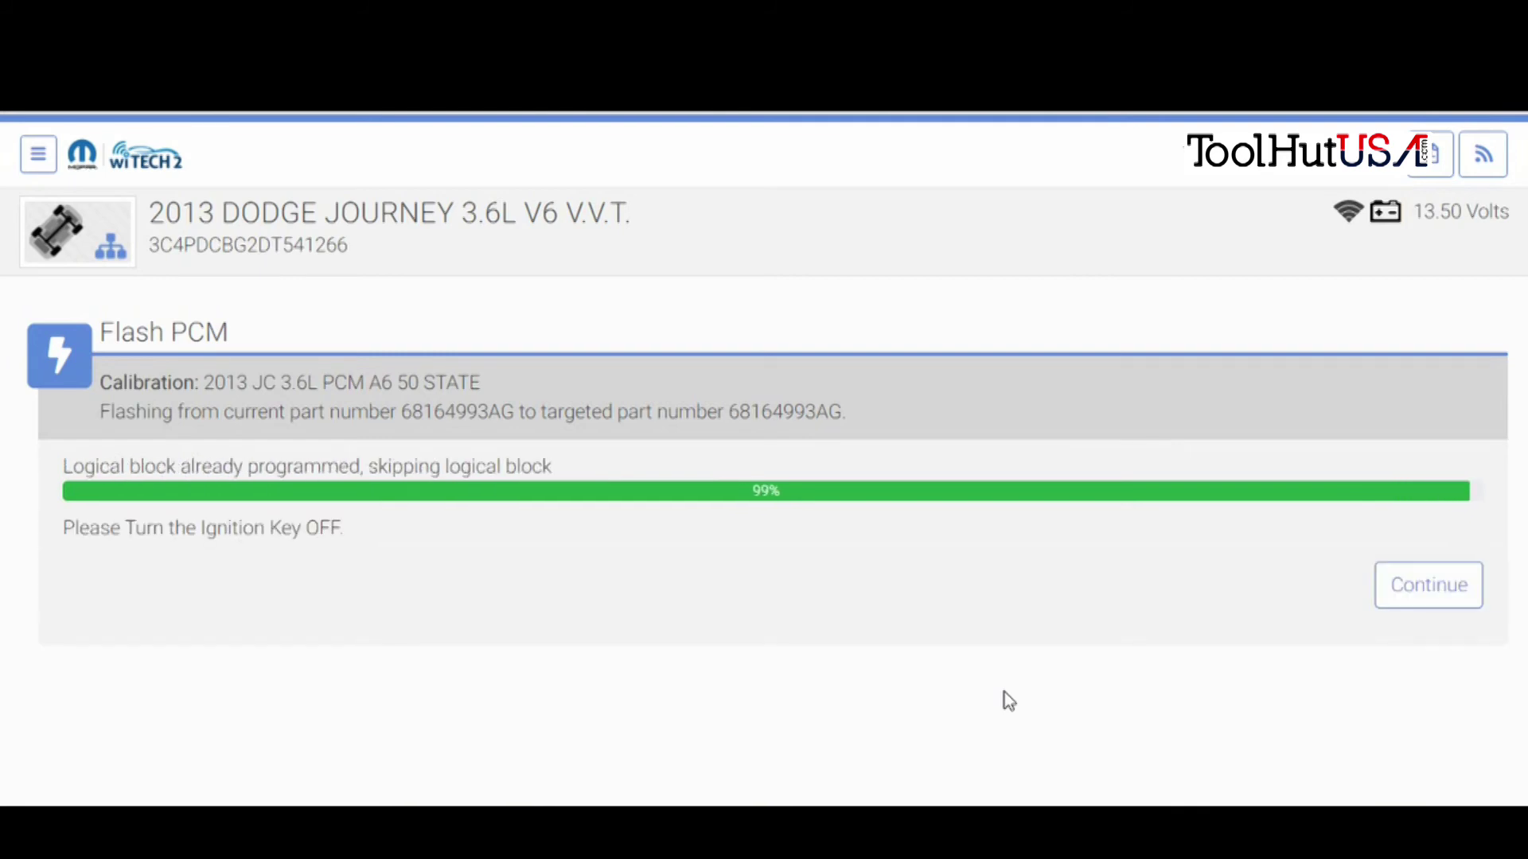
Continue through the ignition prompts until the PCM is flashed to part number 68164993AG.
{"action": "left_click", "coordinate": [1413, 580]}
{"action": "left_click", "coordinate": [1439, 572]}
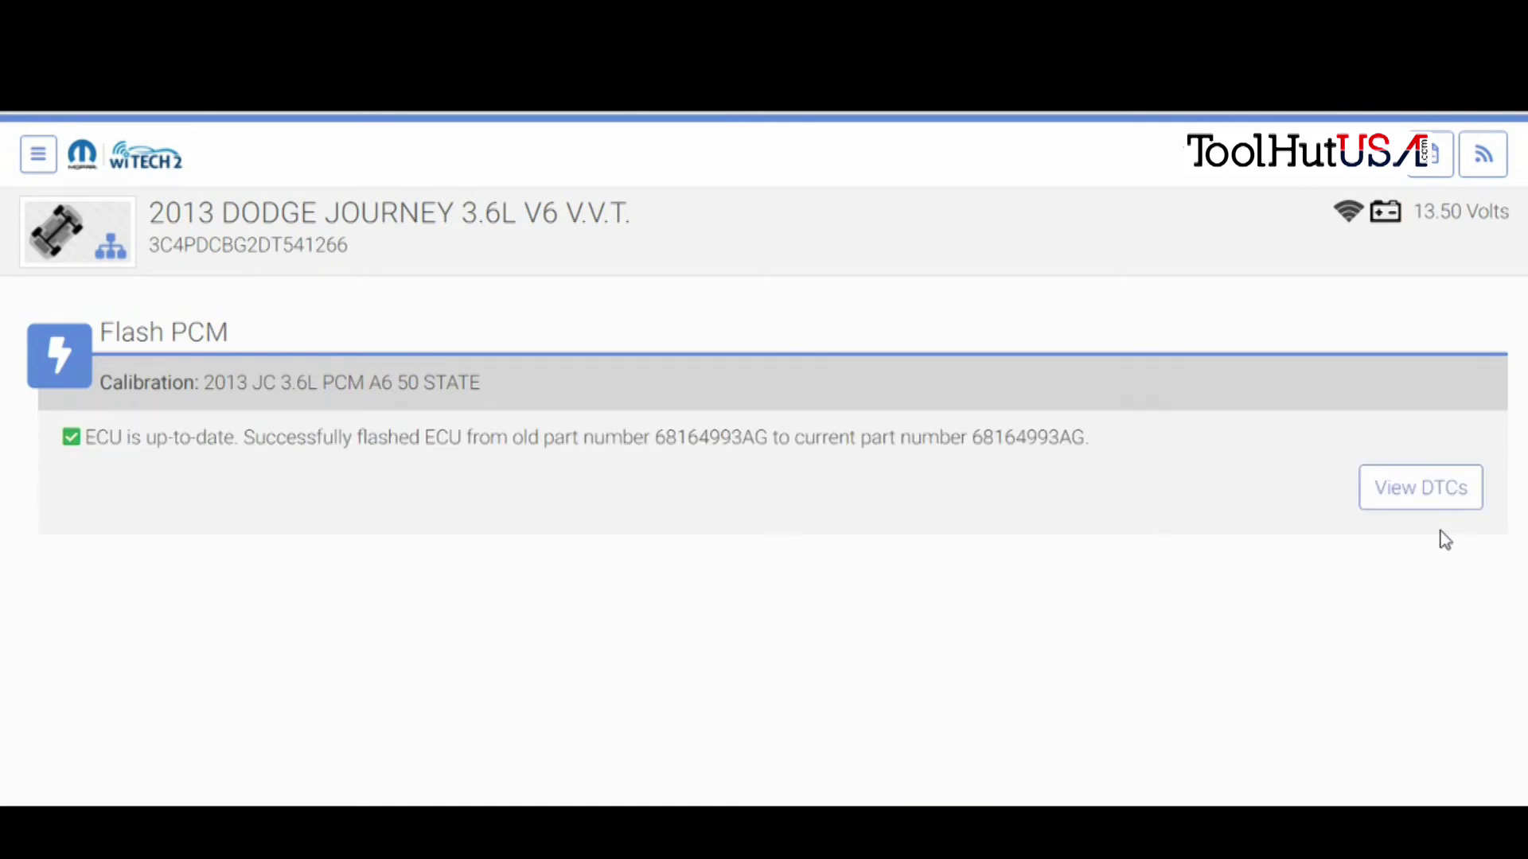
Review the post-flash DTCs, then launch Check PCM Odometer from the PCM's Misc Functions.
{"action": "left_click", "coordinate": [1413, 484]}
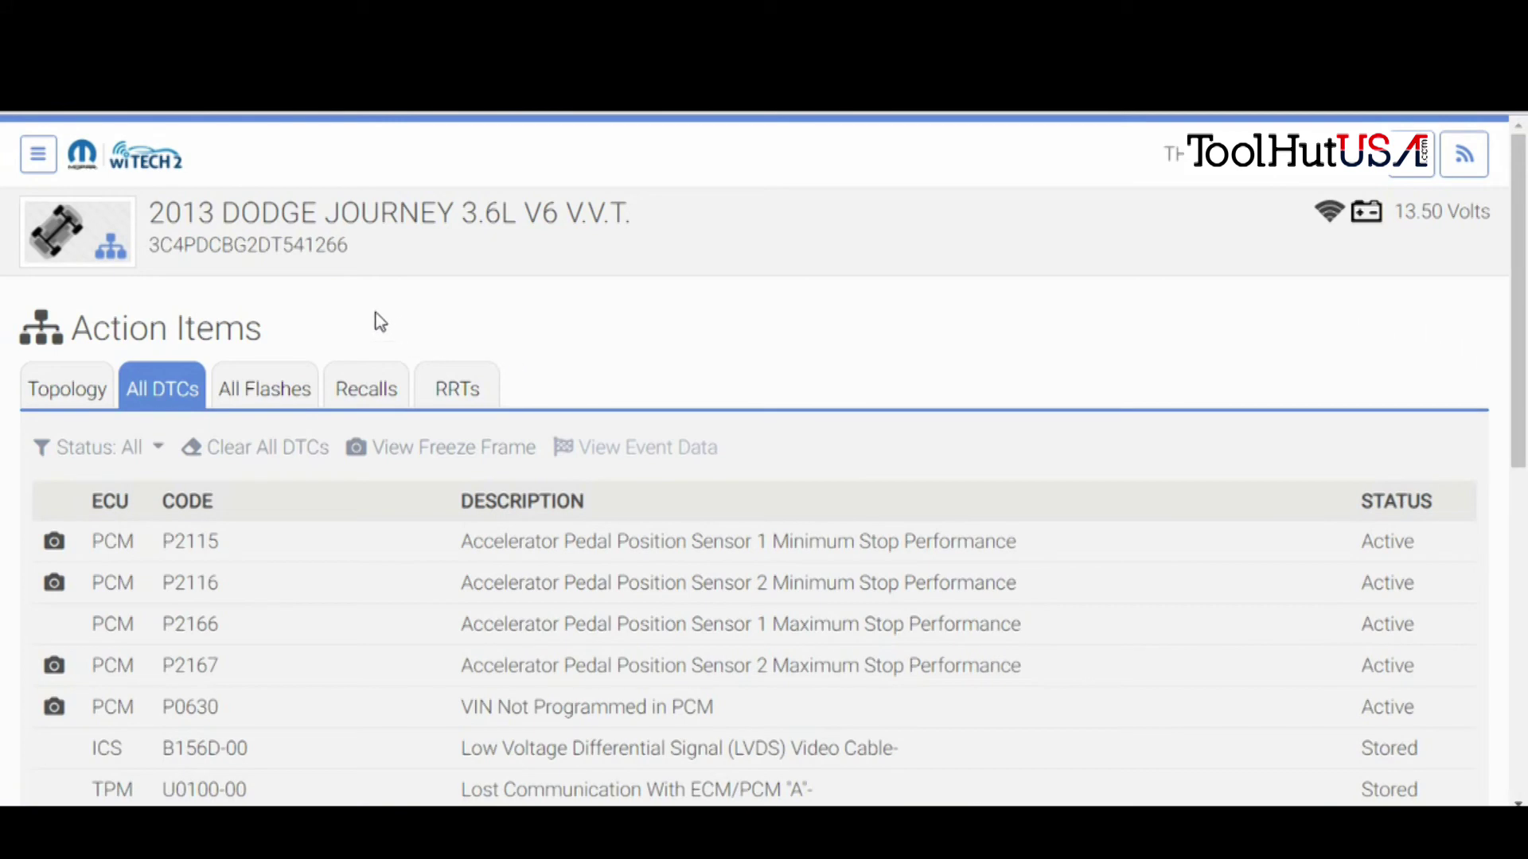
{"action": "left_click", "coordinate": [102, 392]}
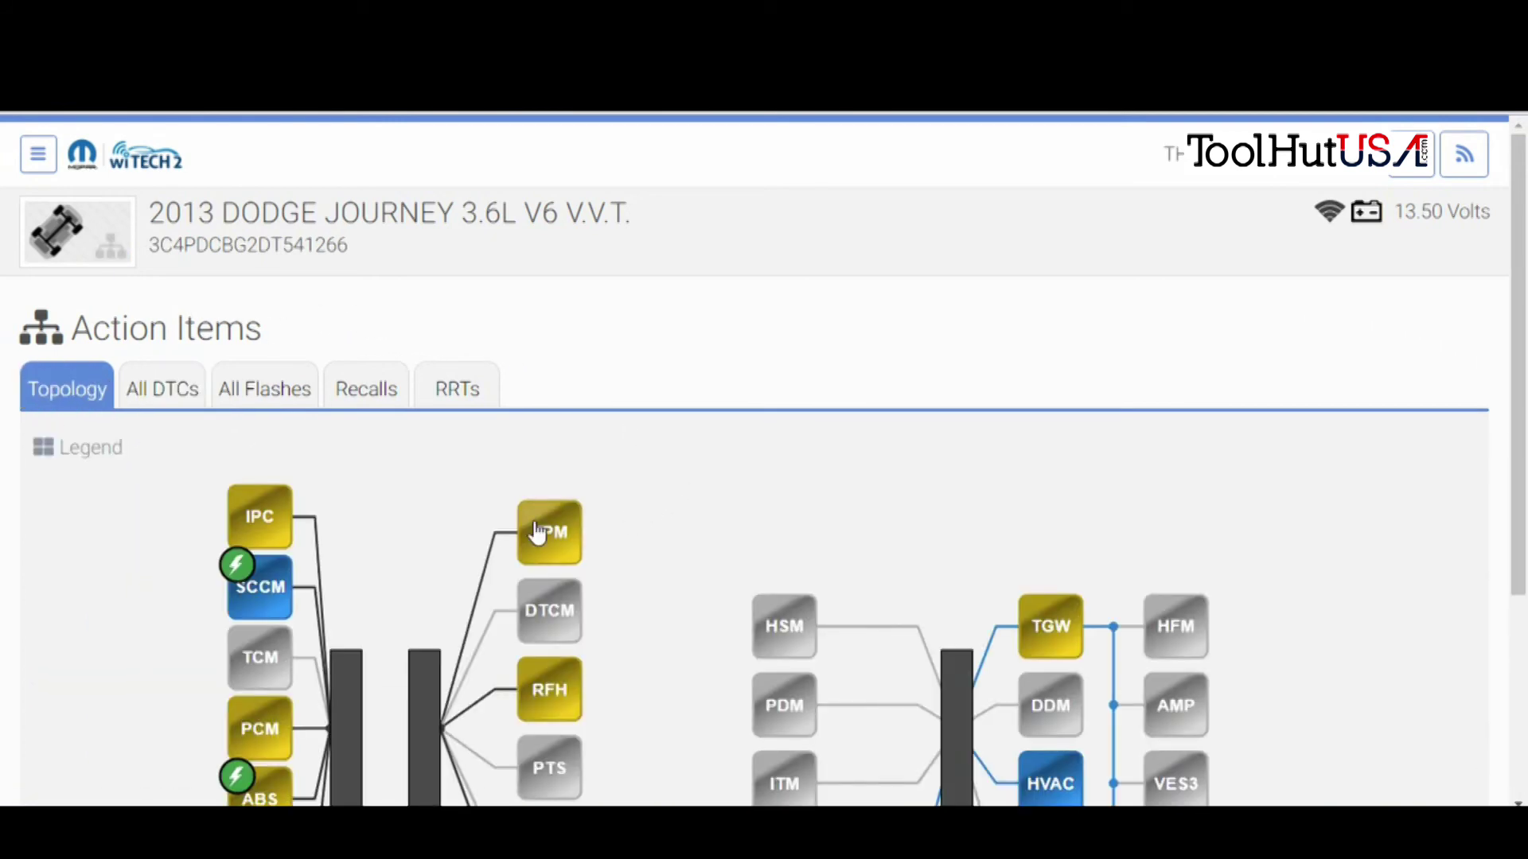
{"action": "left_click", "coordinate": [256, 725]}
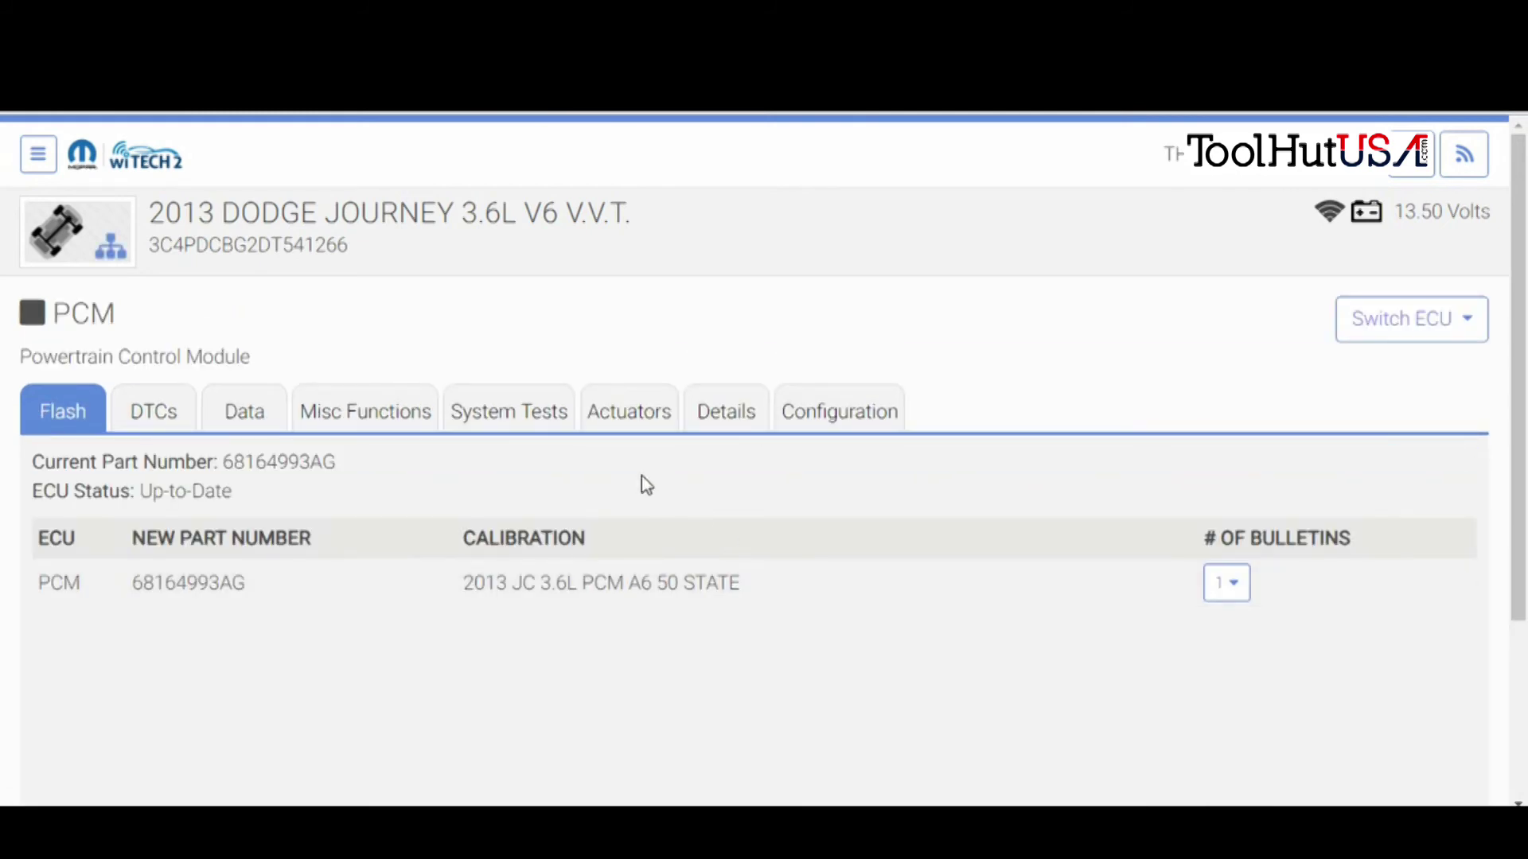
{"action": "left_click", "coordinate": [372, 416]}
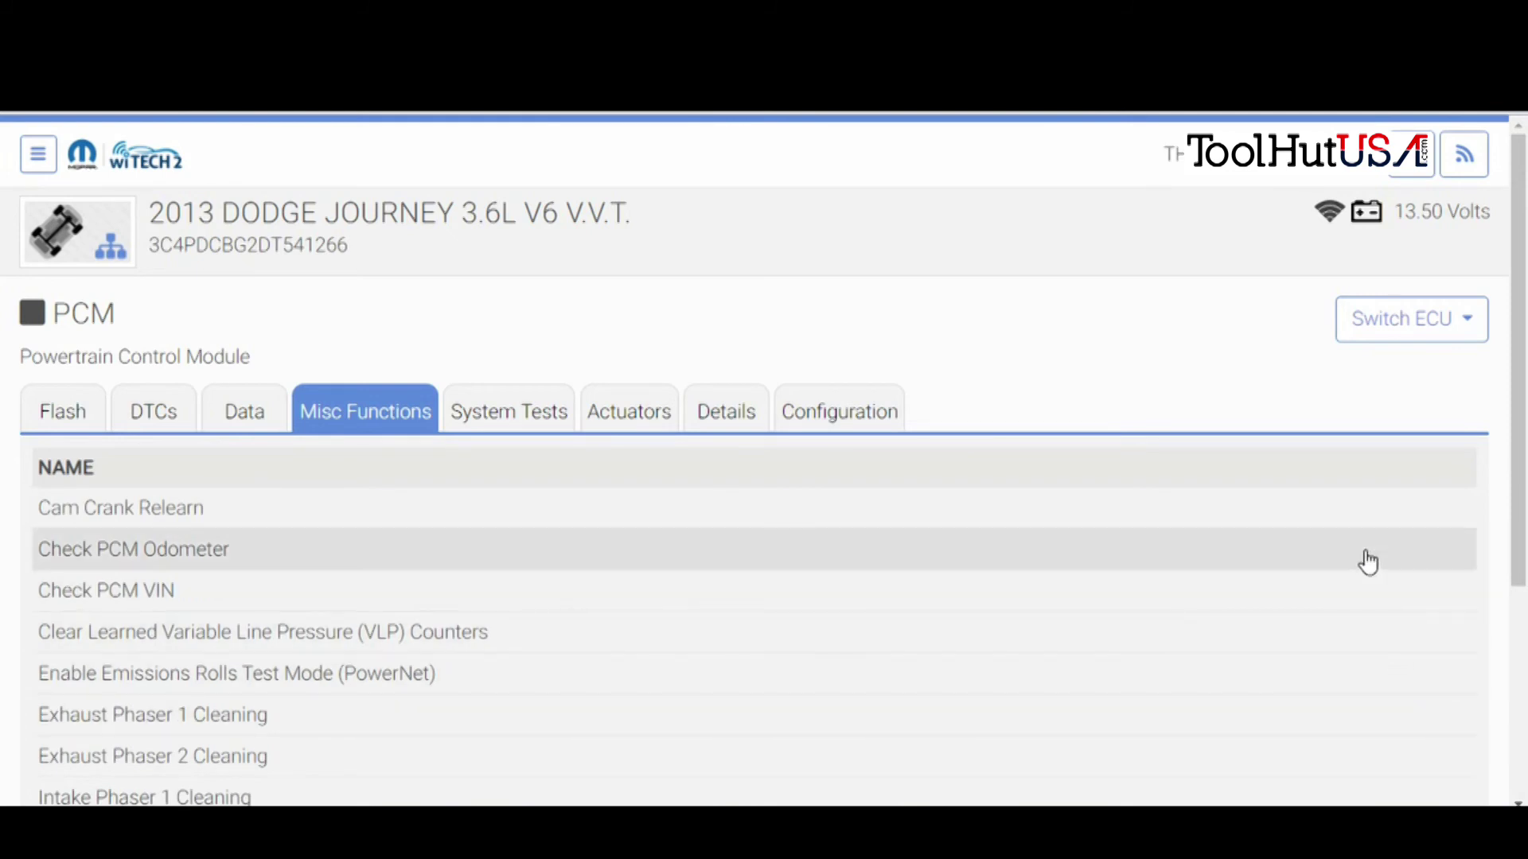
{"action": "left_click", "coordinate": [1366, 559]}
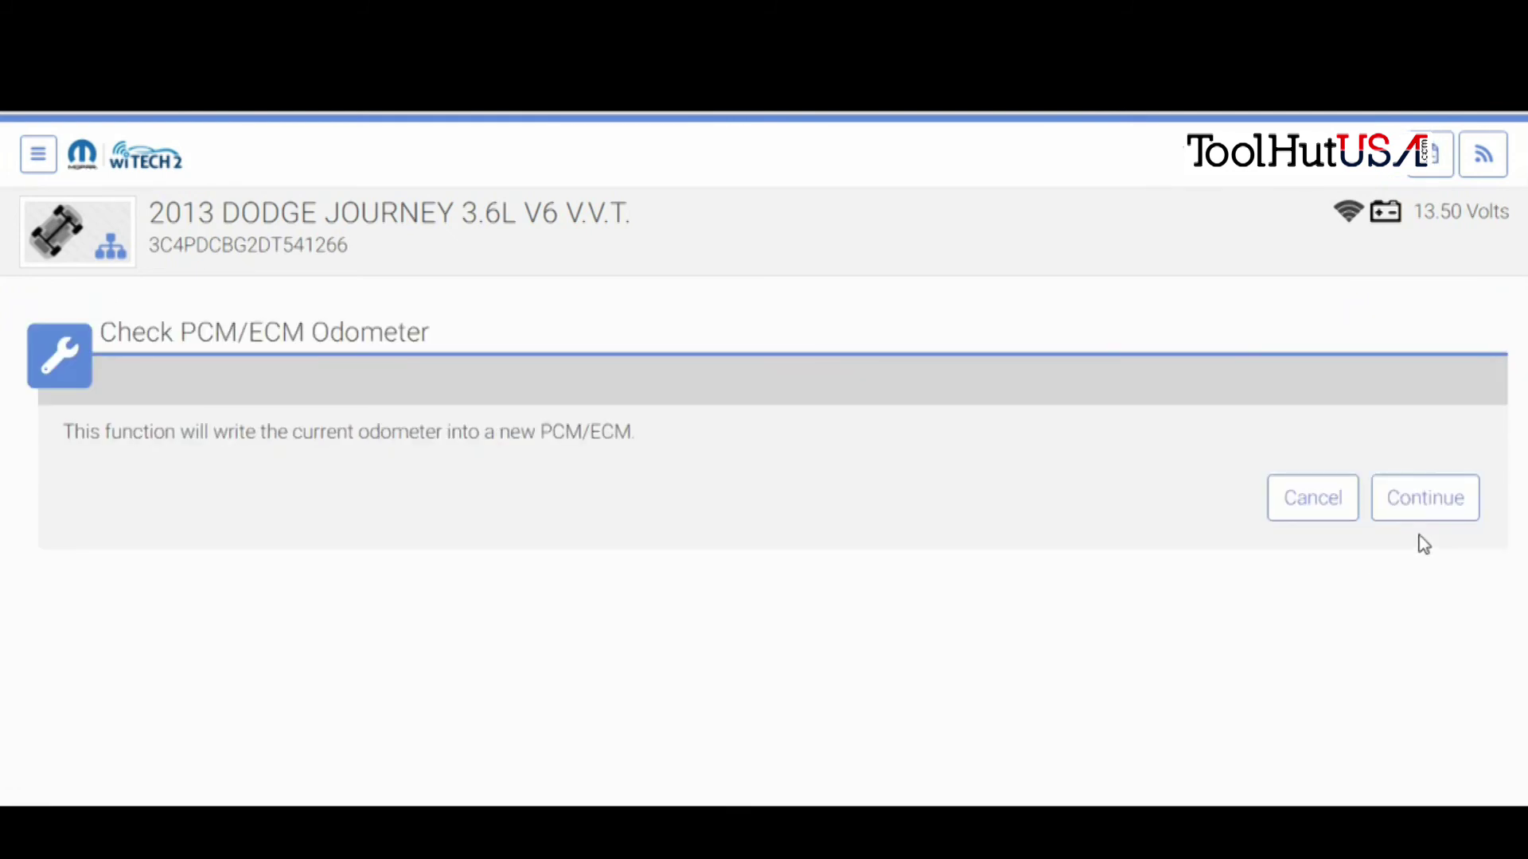
Write an odometer reading of 194514 miles into the PCM and close the successful check.
{"action": "left_click", "coordinate": [1428, 513]}
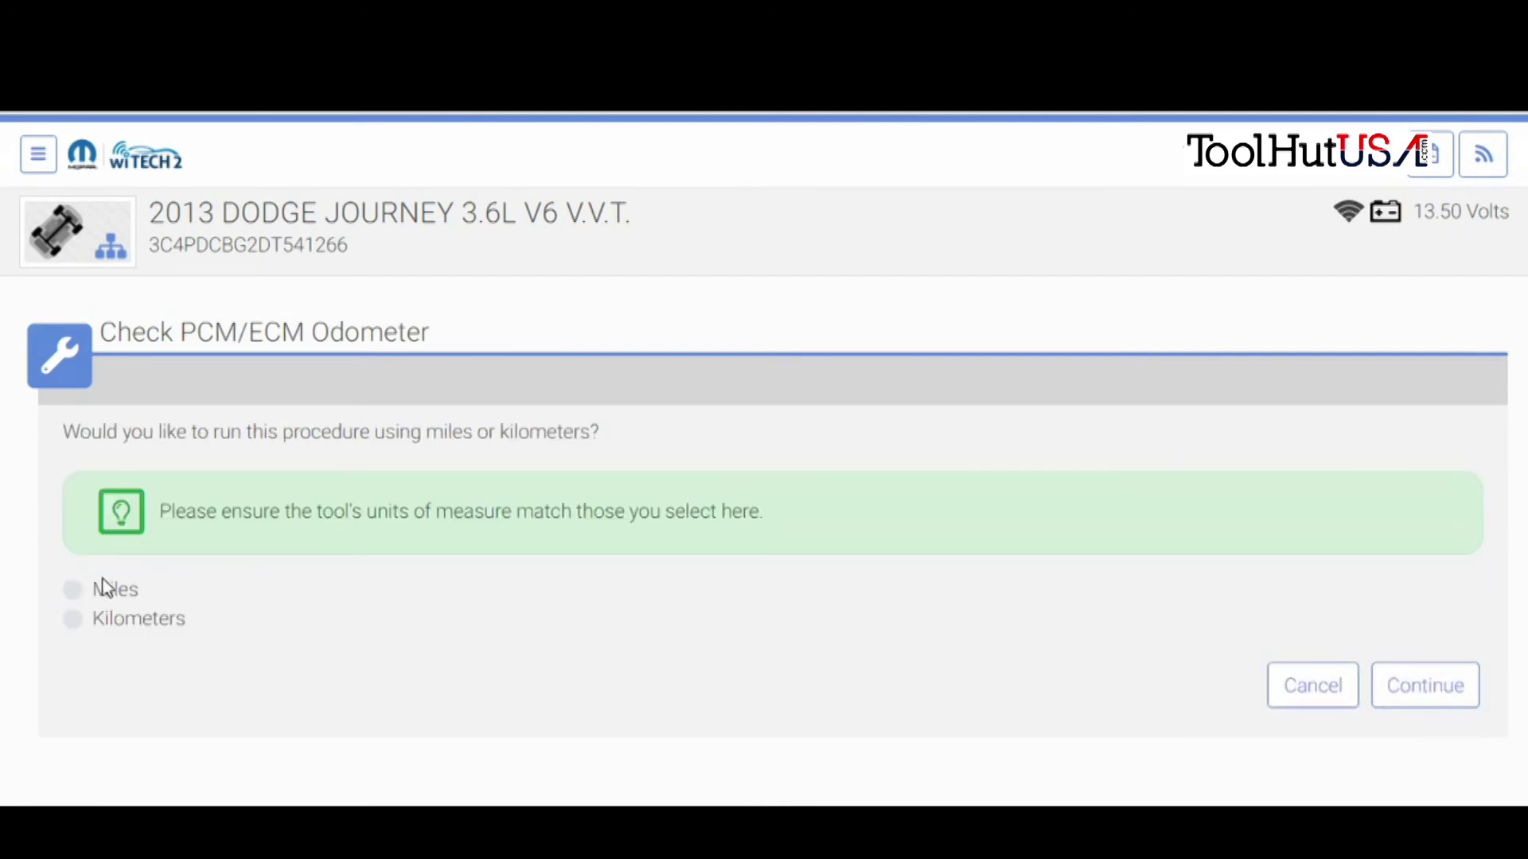
{"action": "left_click", "coordinate": [73, 590]}
{"action": "left_click", "coordinate": [1450, 692]}
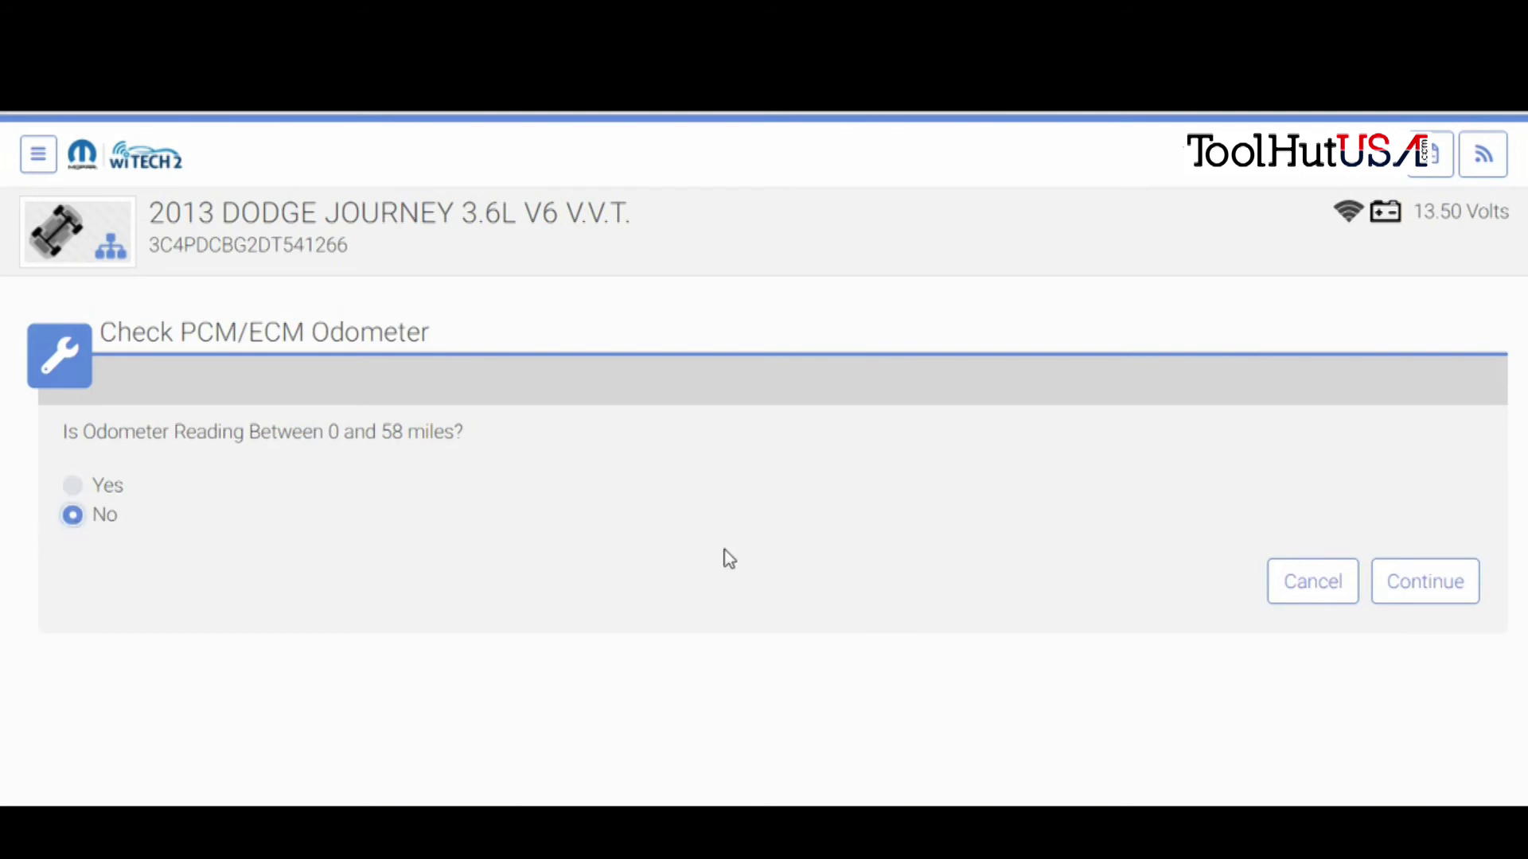
{"action": "left_click", "coordinate": [1429, 577]}
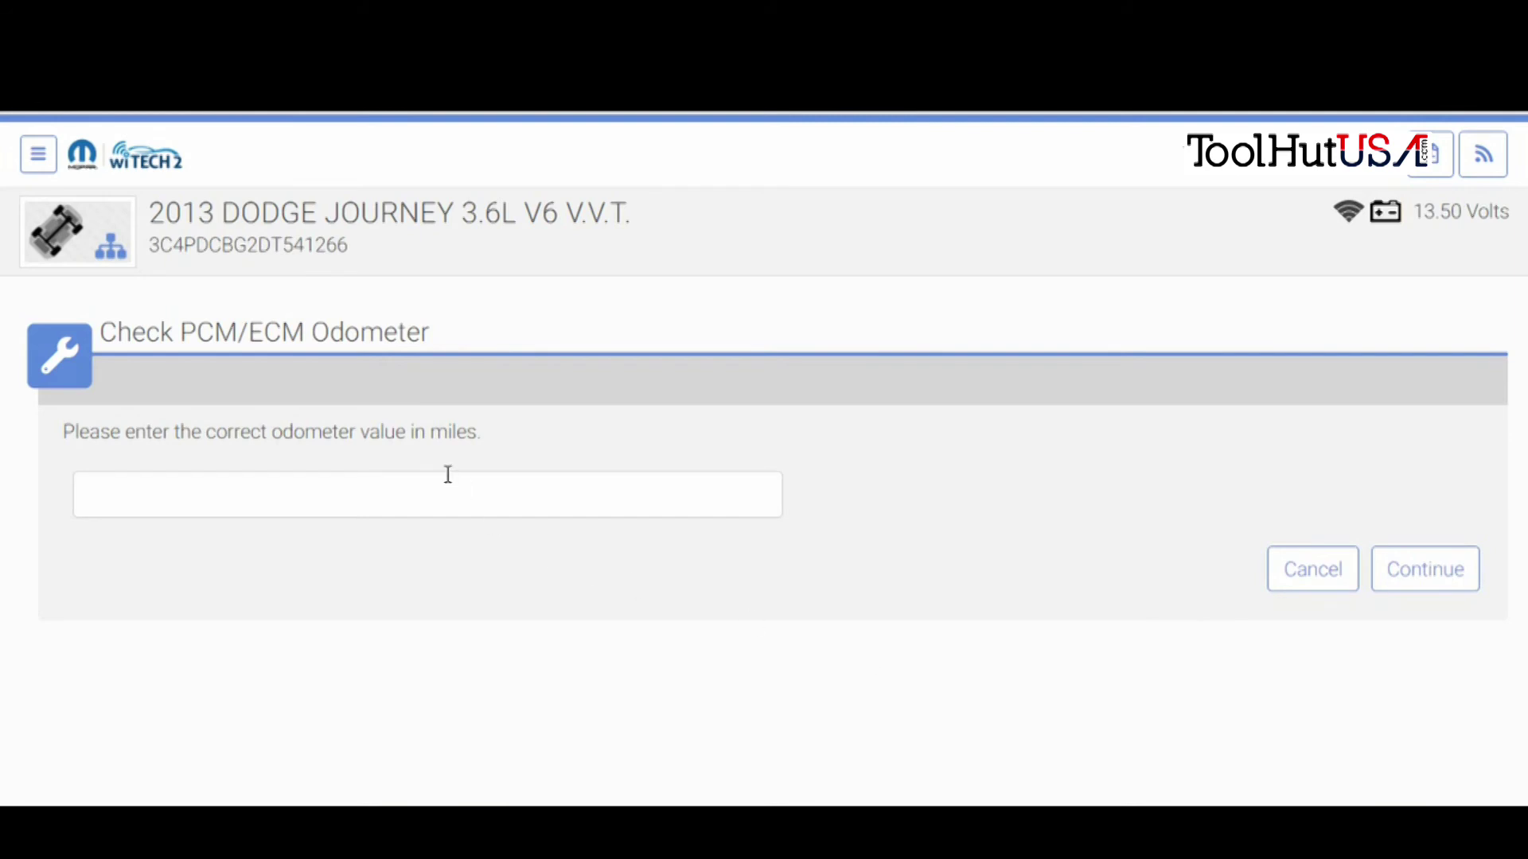
{"action": "left_click", "coordinate": [449, 503]}
{"action": "type", "text": "1"}
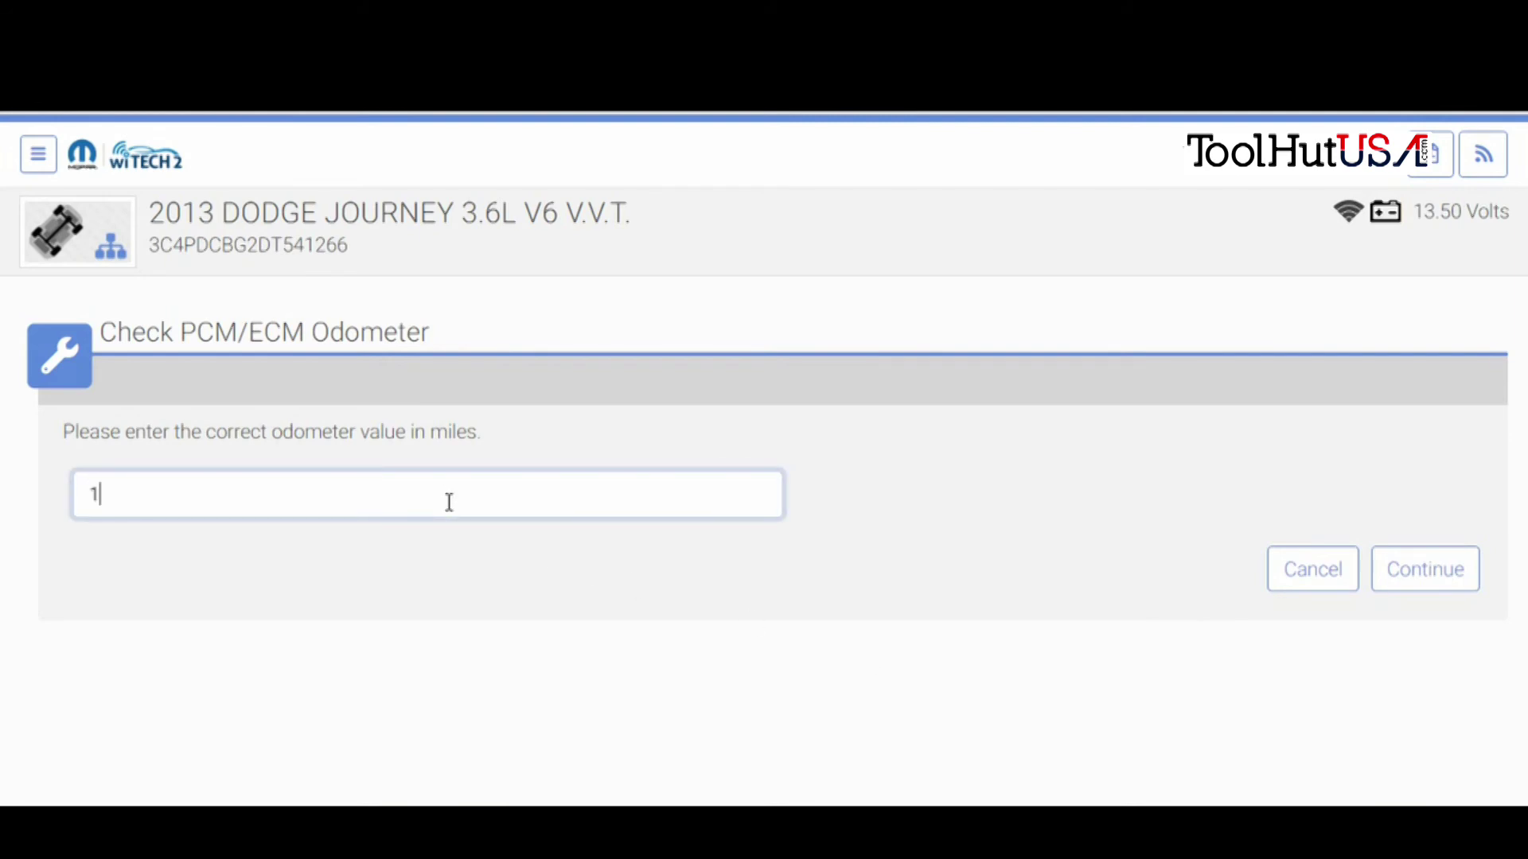
{"action": "type", "text": "94514"}
{"action": "left_click", "coordinate": [1429, 577]}
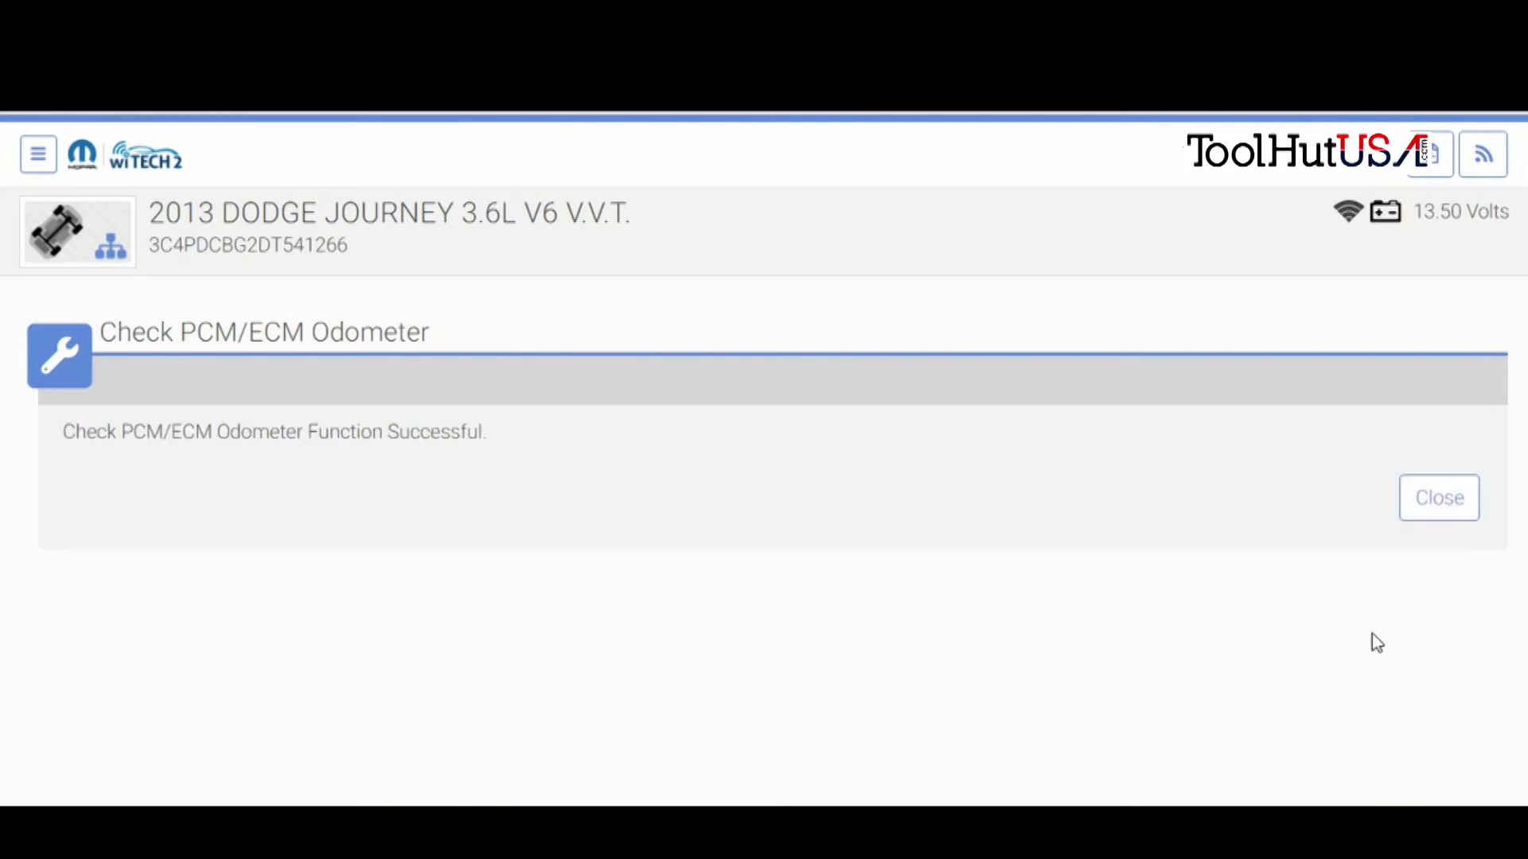
{"action": "left_click", "coordinate": [1449, 498]}
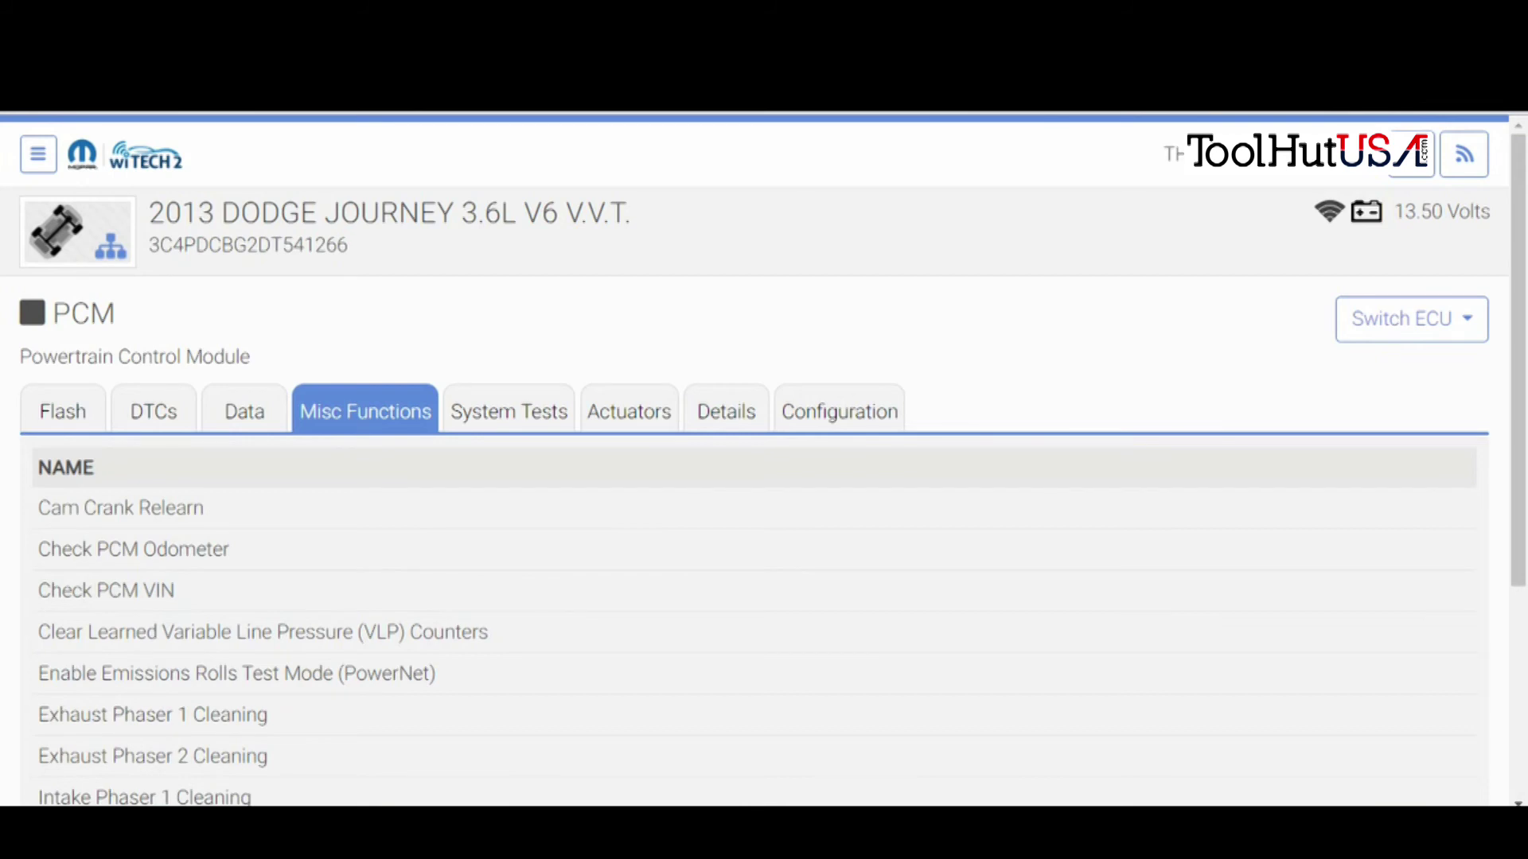
Run Learn ETC, pressing then releasing the accelerator as prompted until the throttle learn passes.
{"action": "scroll", "coordinate": [1423, 149], "scroll_direction": "down", "scroll_amount": 3}
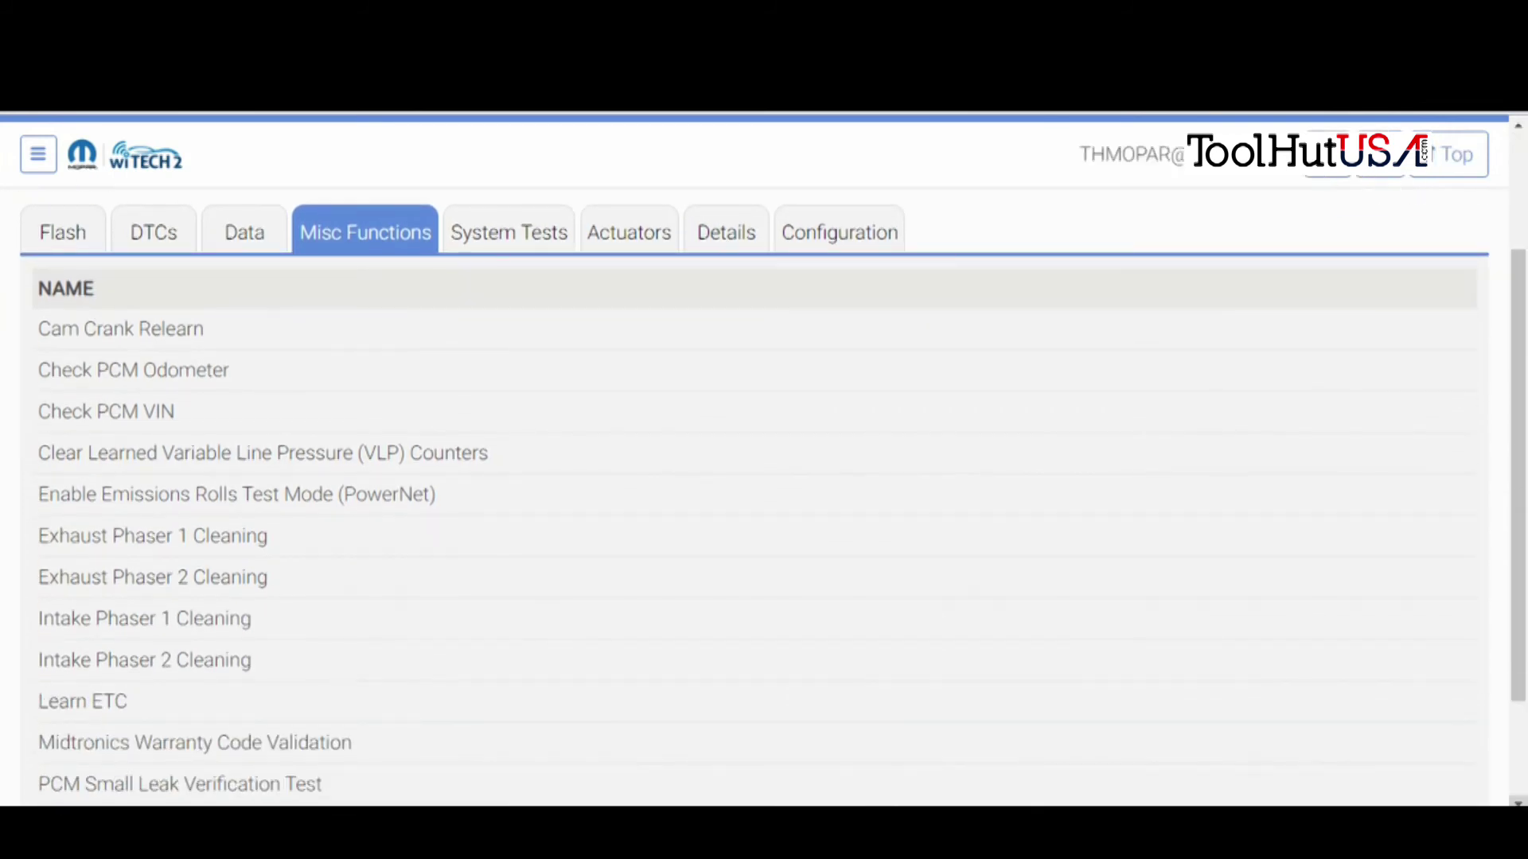
{"action": "left_click", "coordinate": [1371, 710]}
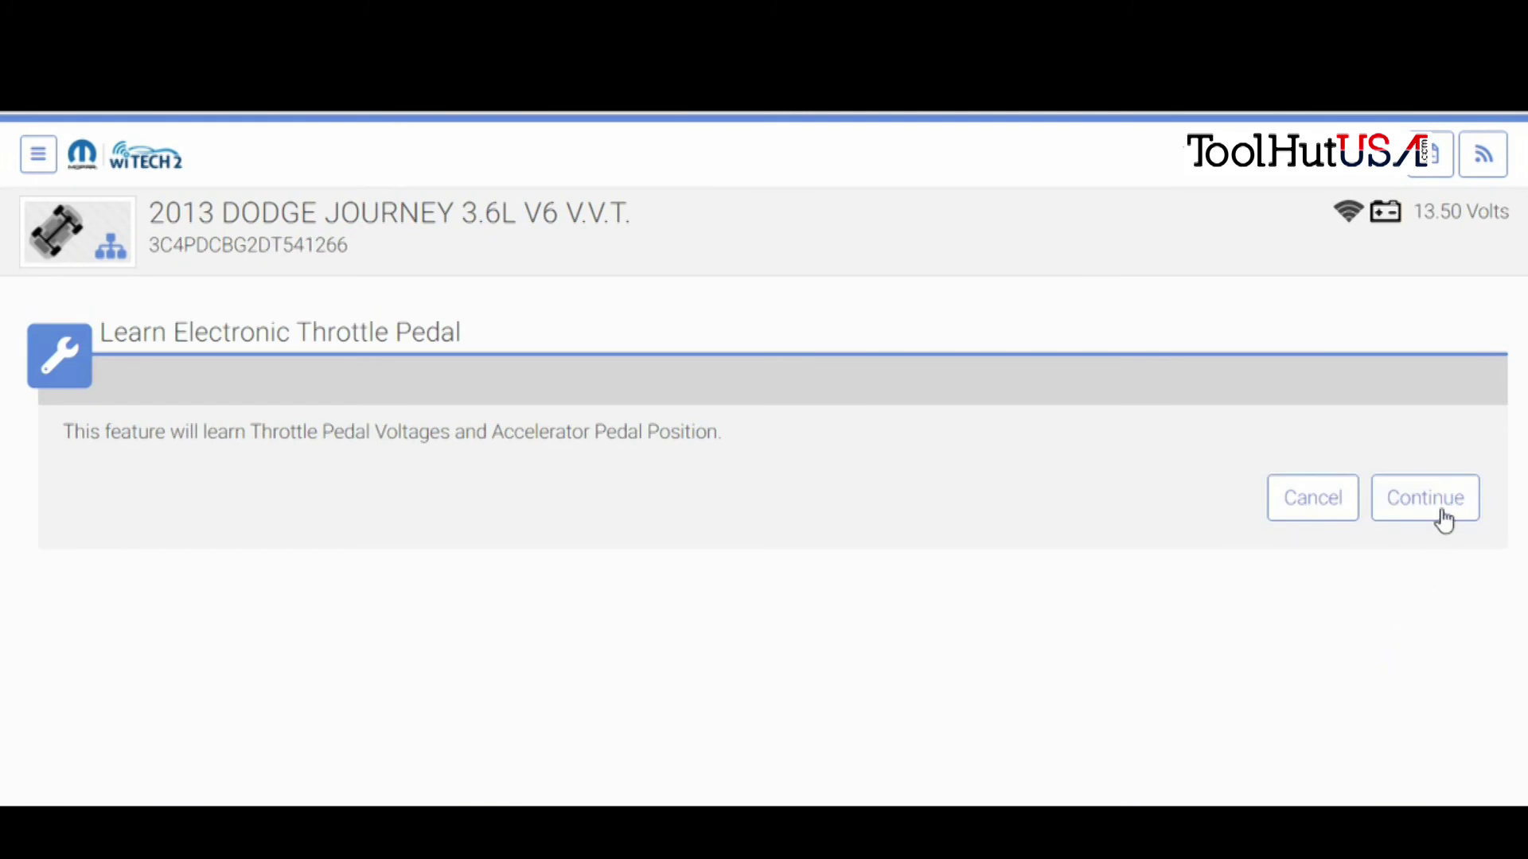
{"action": "left_click", "coordinate": [1441, 508]}
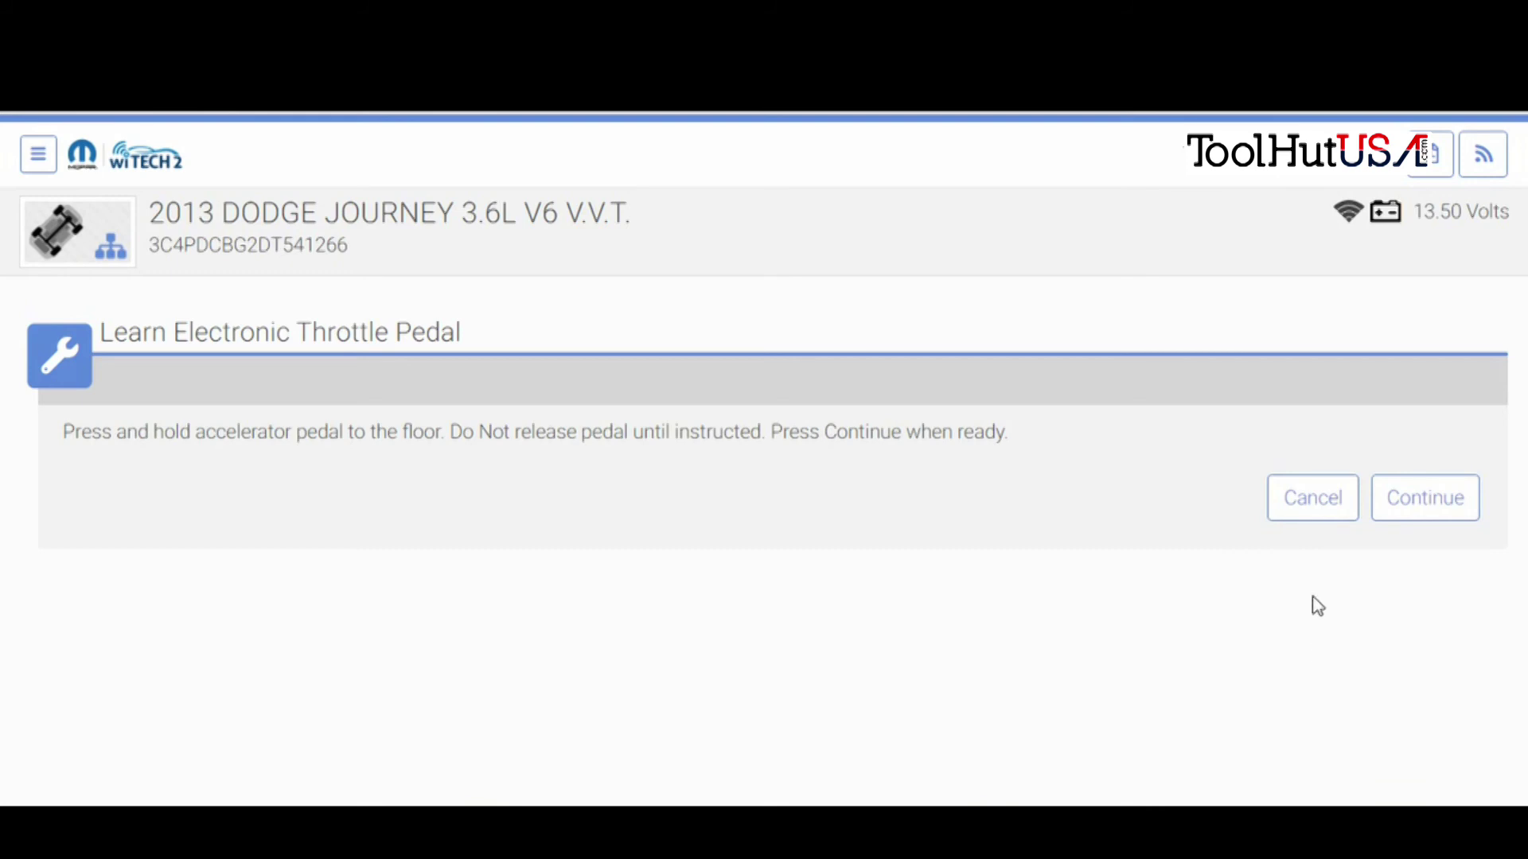
{"action": "left_click", "coordinate": [1415, 530]}
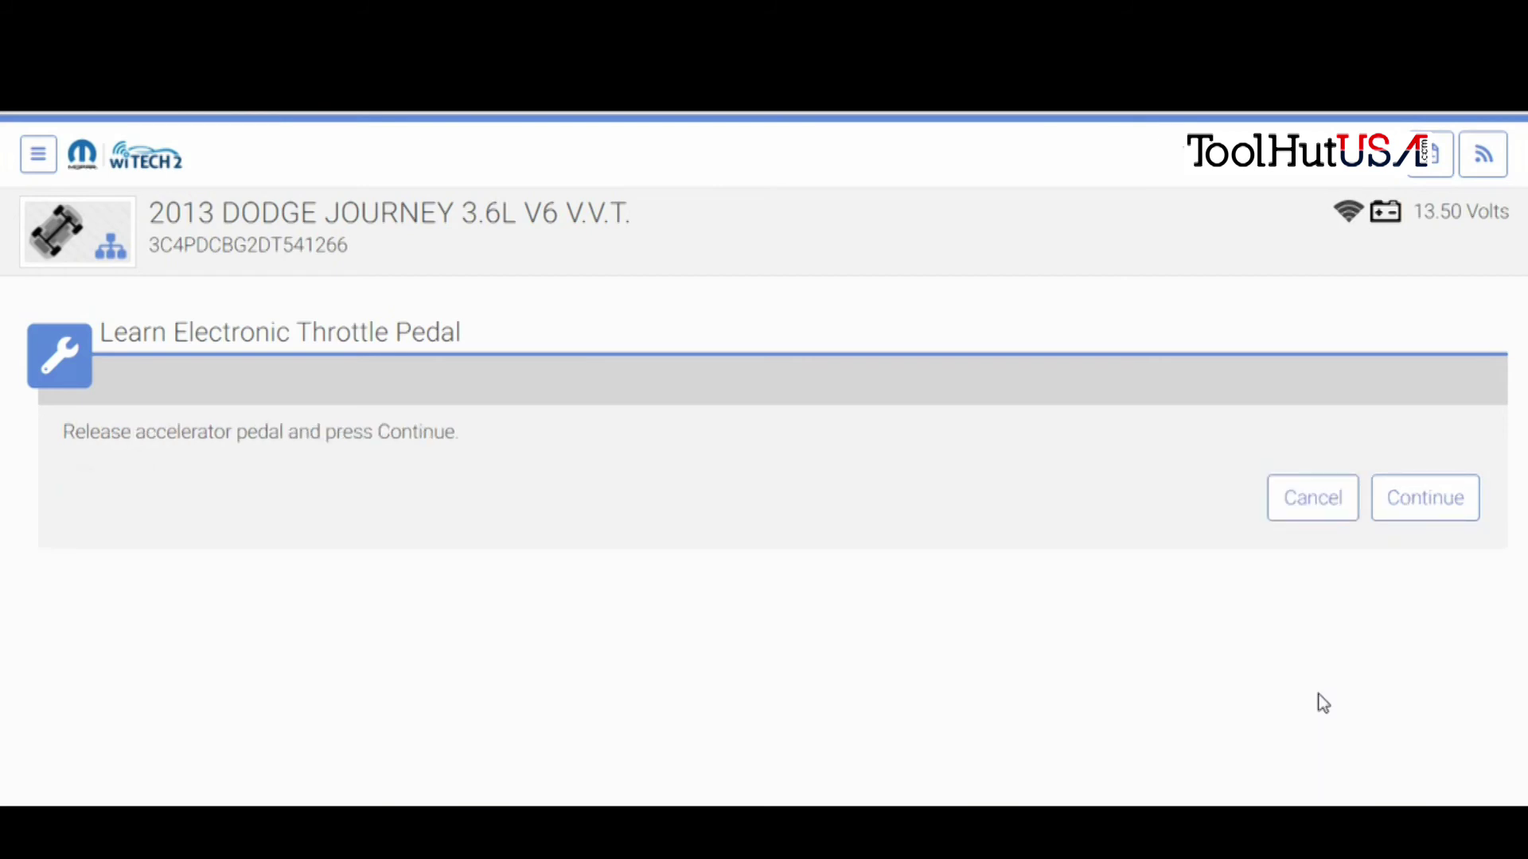
{"action": "left_click", "coordinate": [1419, 518]}
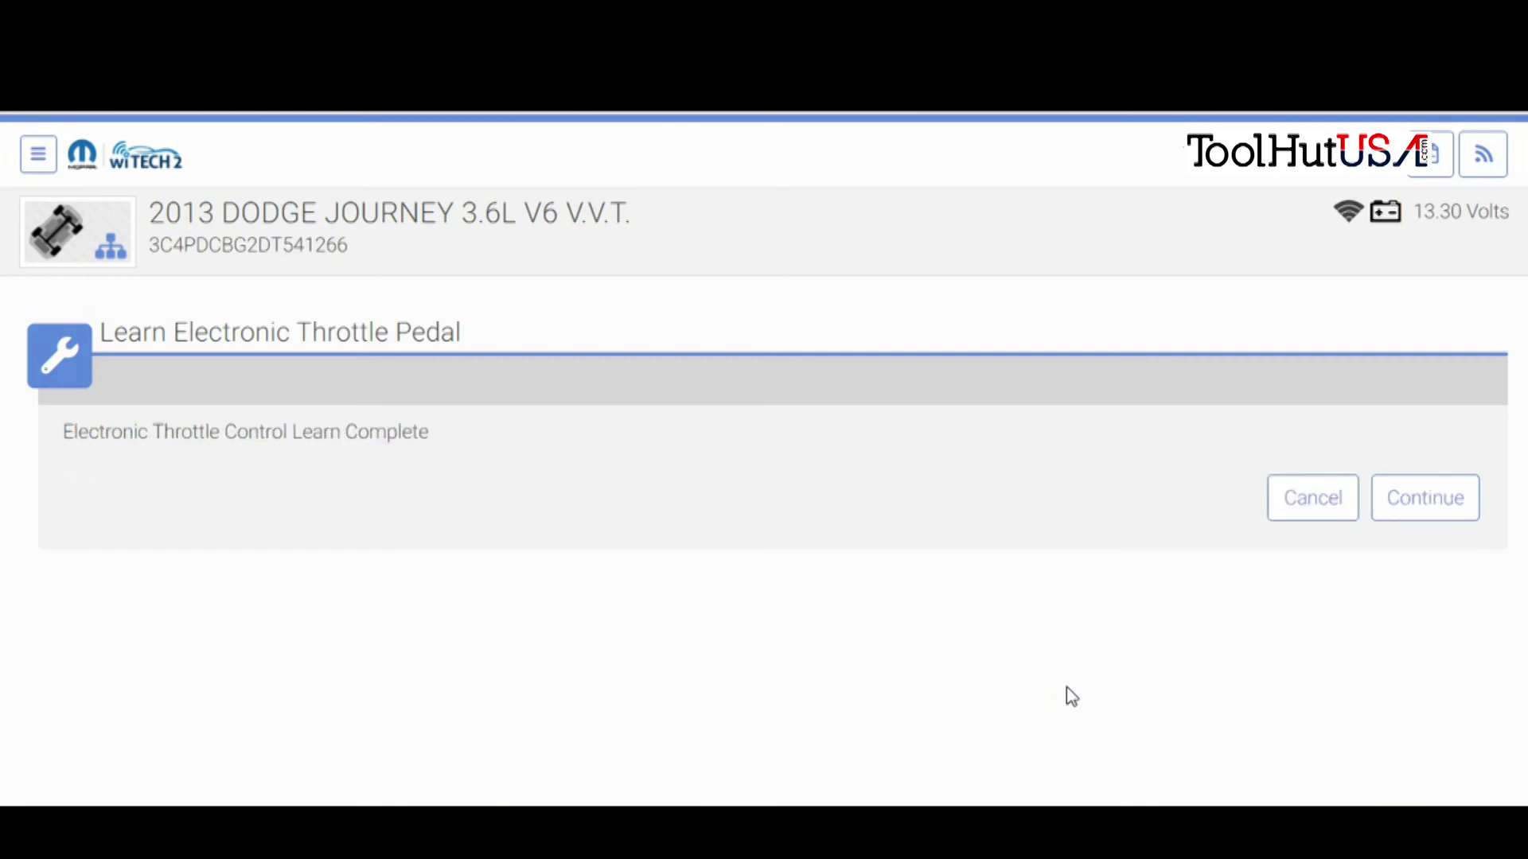
{"action": "left_click", "coordinate": [1424, 498]}
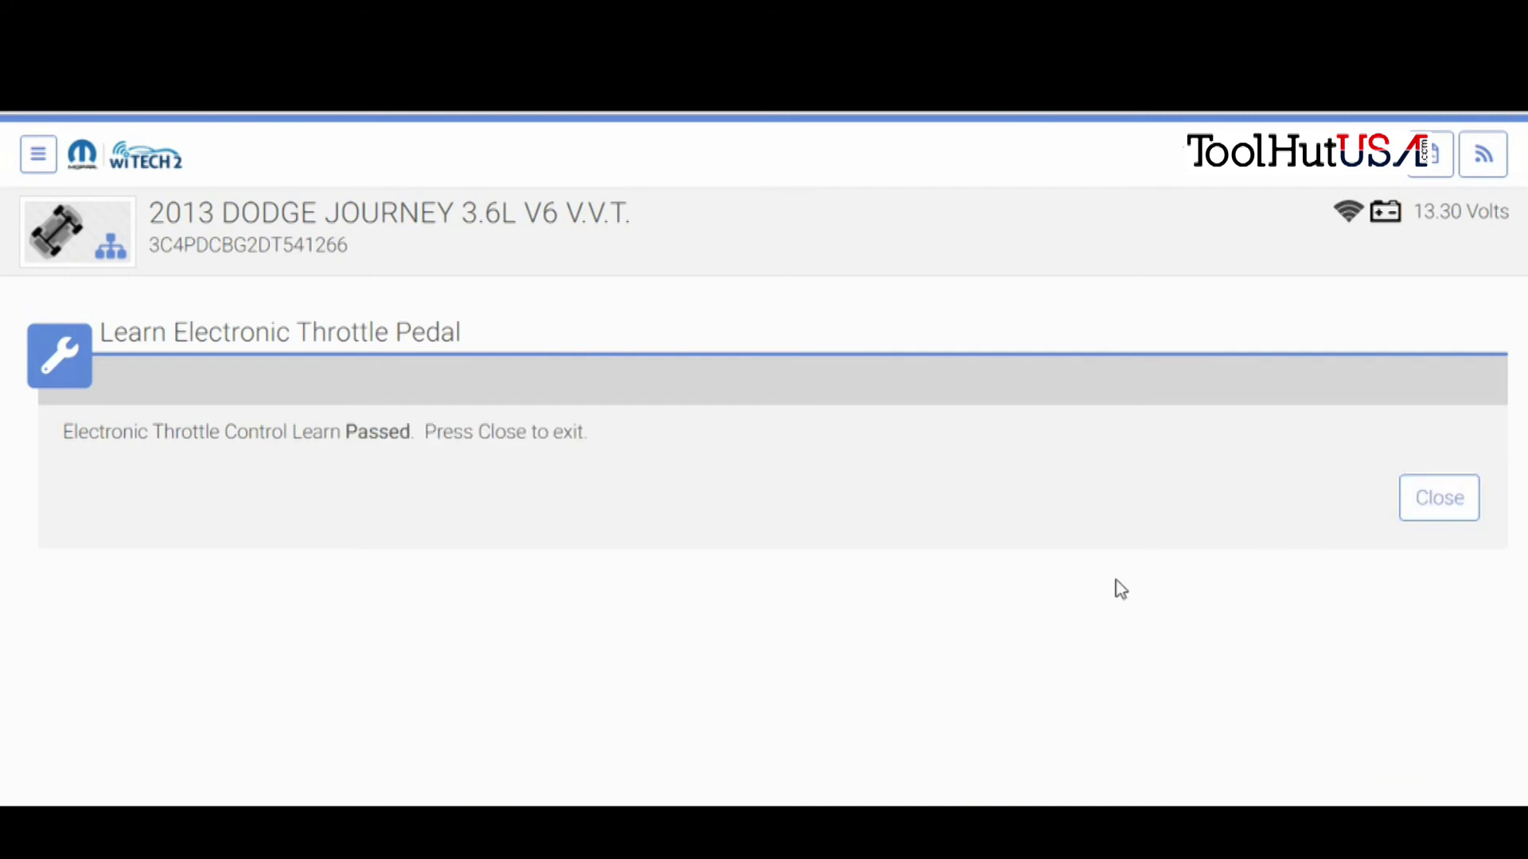
{"action": "left_click", "coordinate": [1447, 499]}
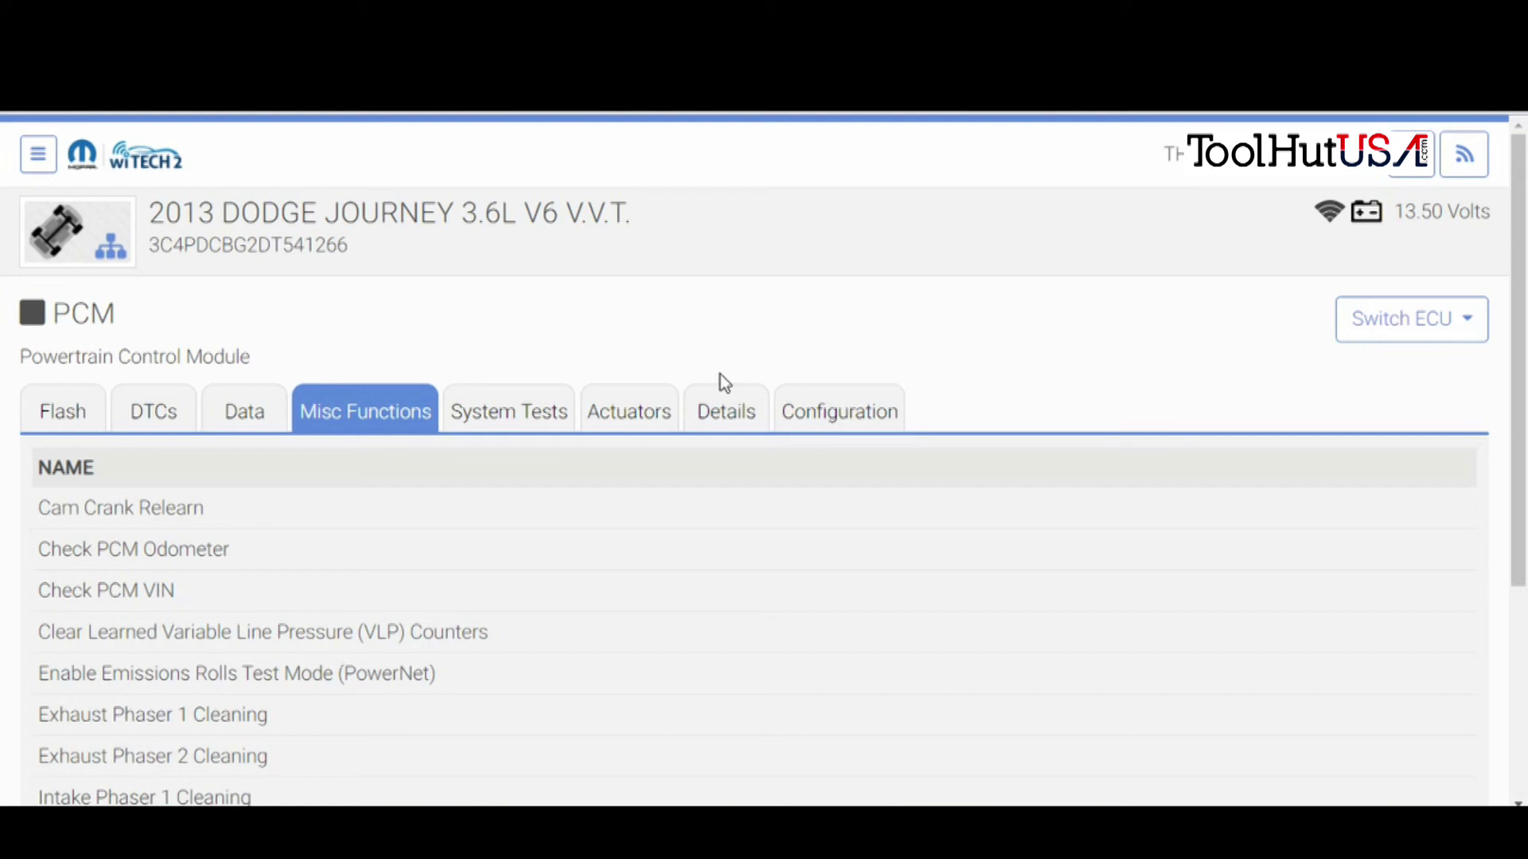
Go back to the topology overview and open the RFH module's Misc Functions page.
{"action": "left_click", "coordinate": [67, 231]}
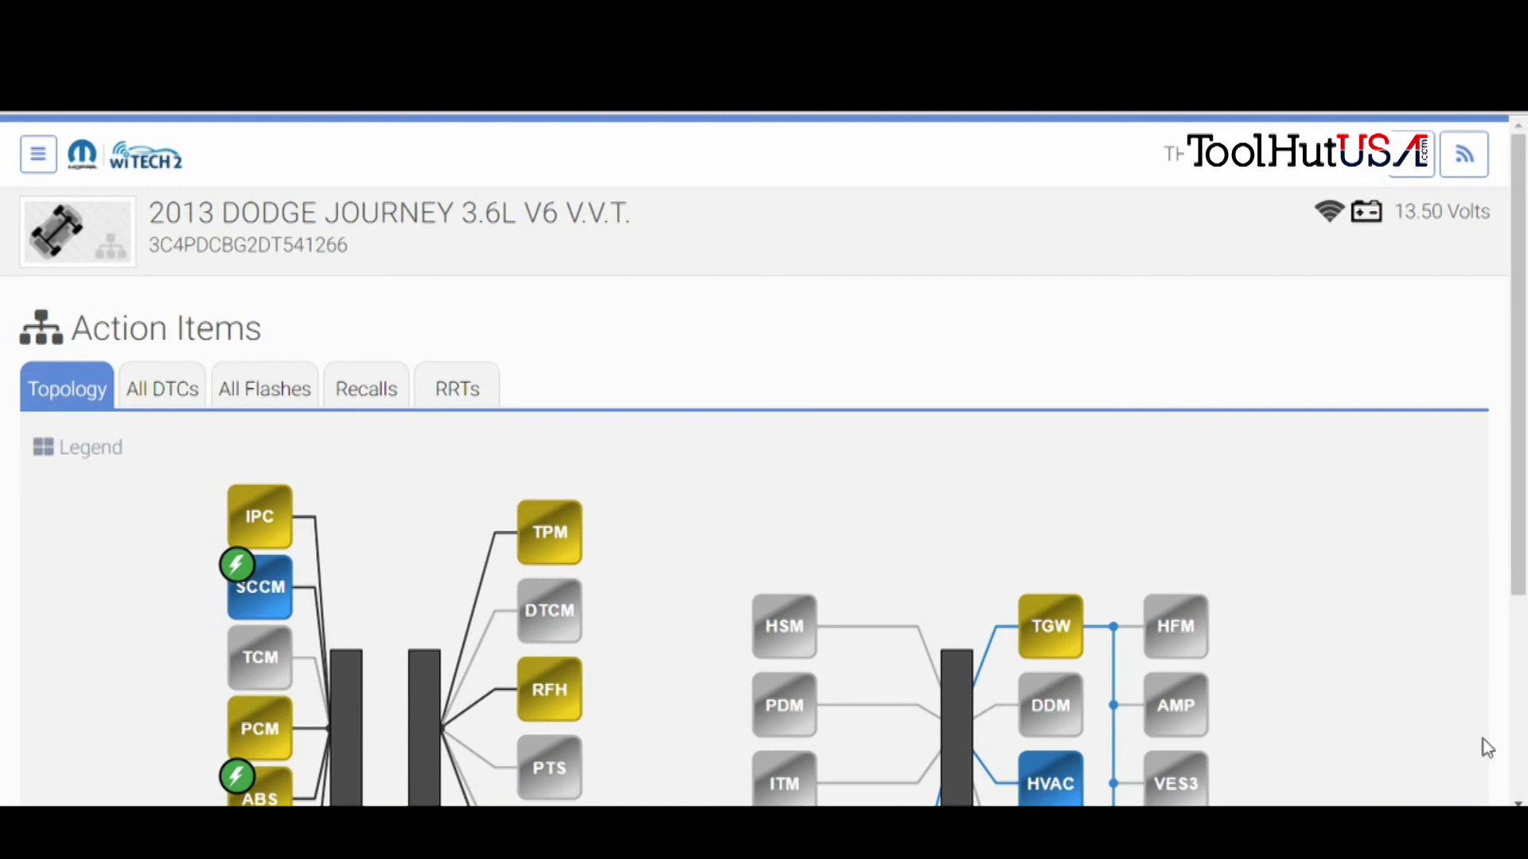
{"action": "scroll", "coordinate": [1512, 800], "scroll_direction": "down", "scroll_amount": 1}
{"action": "scroll", "coordinate": [1512, 800], "scroll_direction": "down", "scroll_amount": 1}
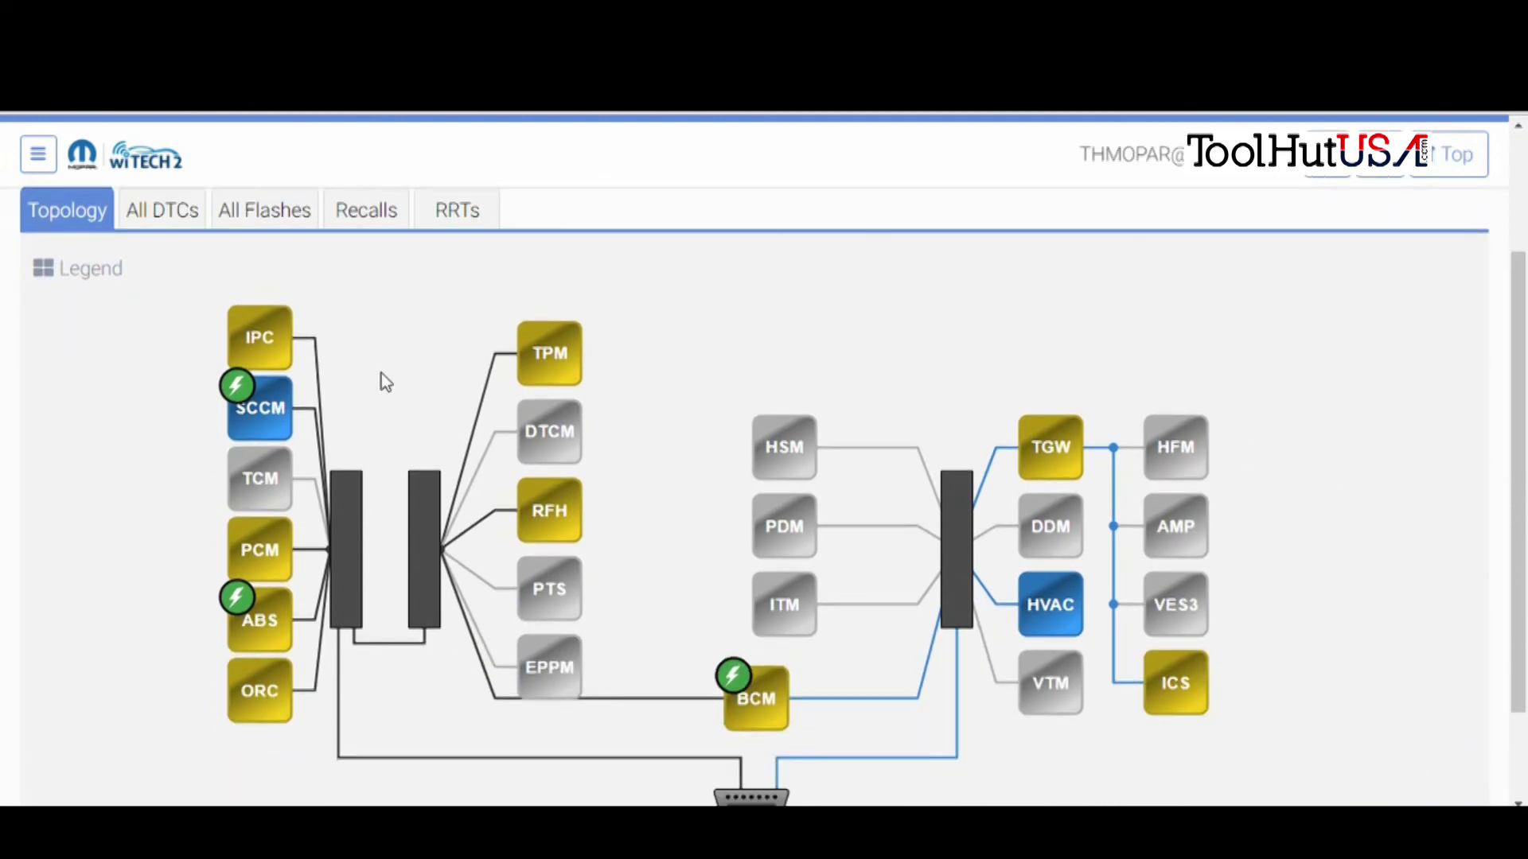
{"action": "left_click", "coordinate": [567, 519]}
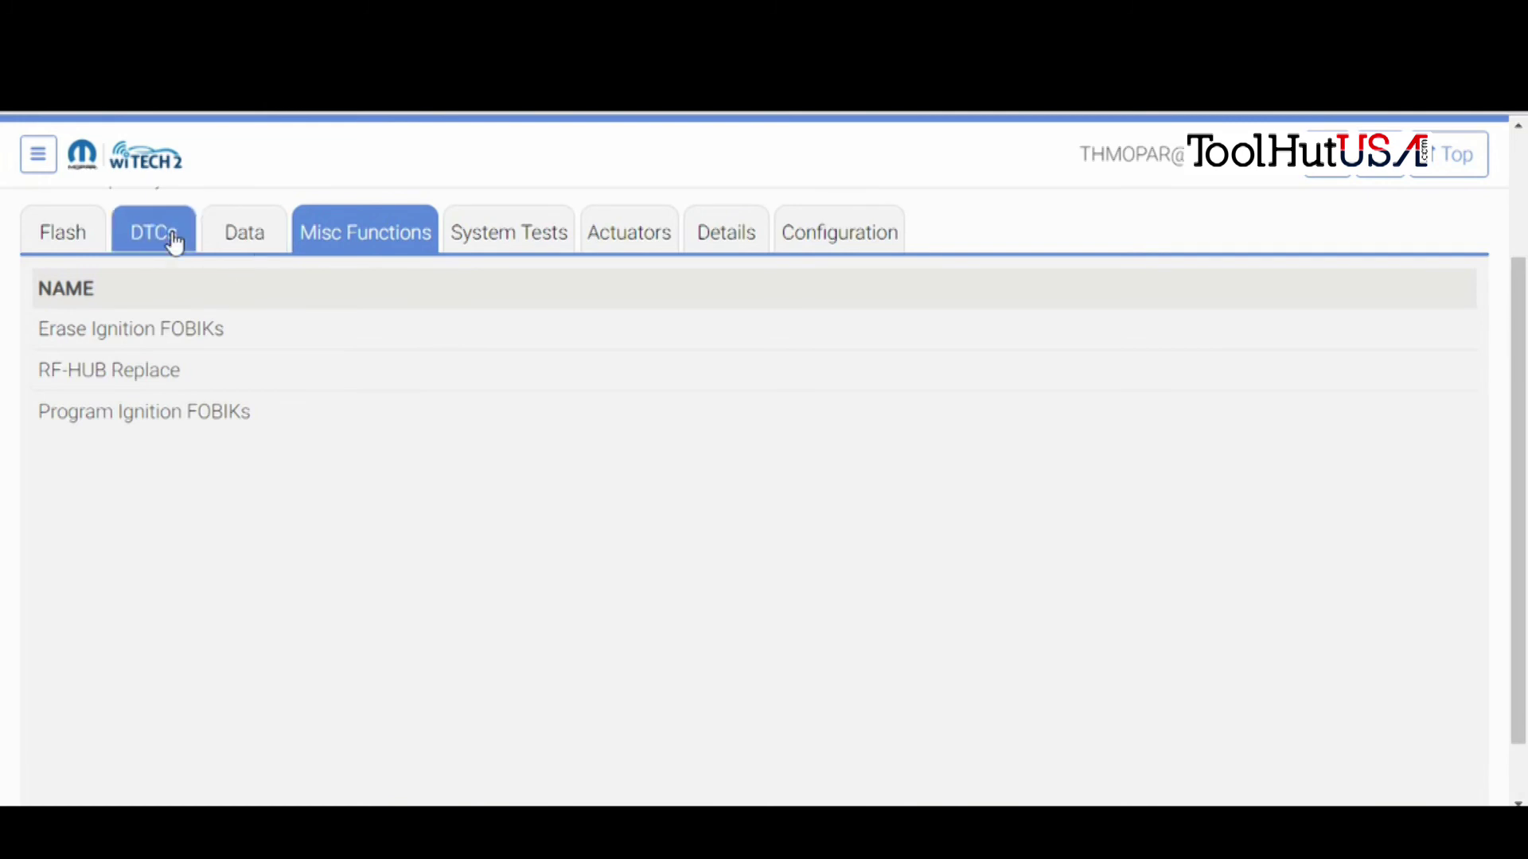
Return to the topology diagram and open the PCM's Misc Functions list.
{"action": "left_click", "coordinate": [1517, 126]}
{"action": "scroll", "coordinate": [1517, 131], "scroll_direction": "up", "scroll_amount": 3}
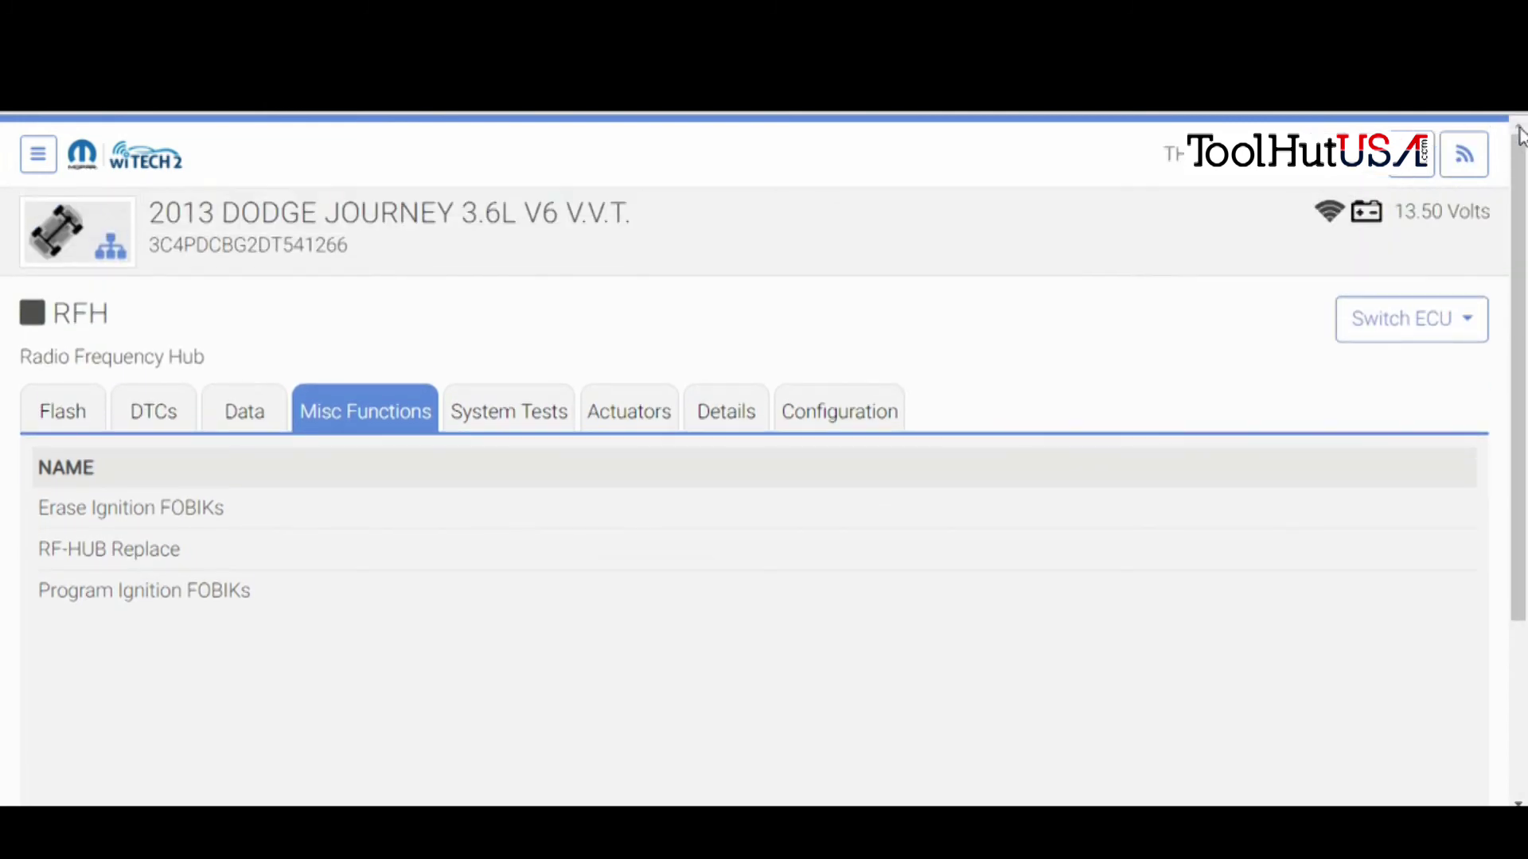
{"action": "left_click", "coordinate": [109, 245]}
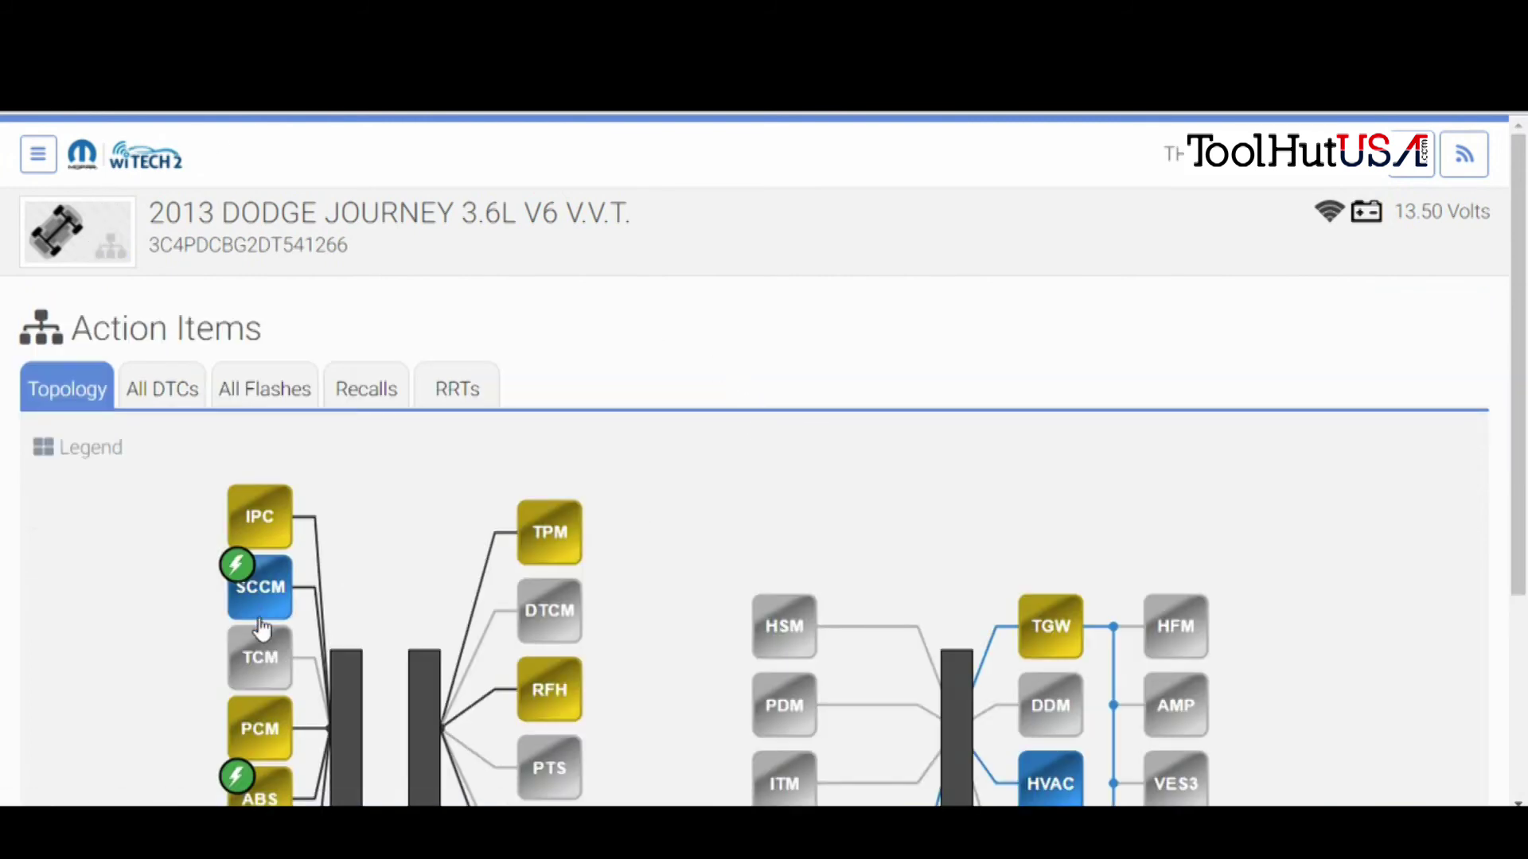
{"action": "left_click", "coordinate": [287, 741]}
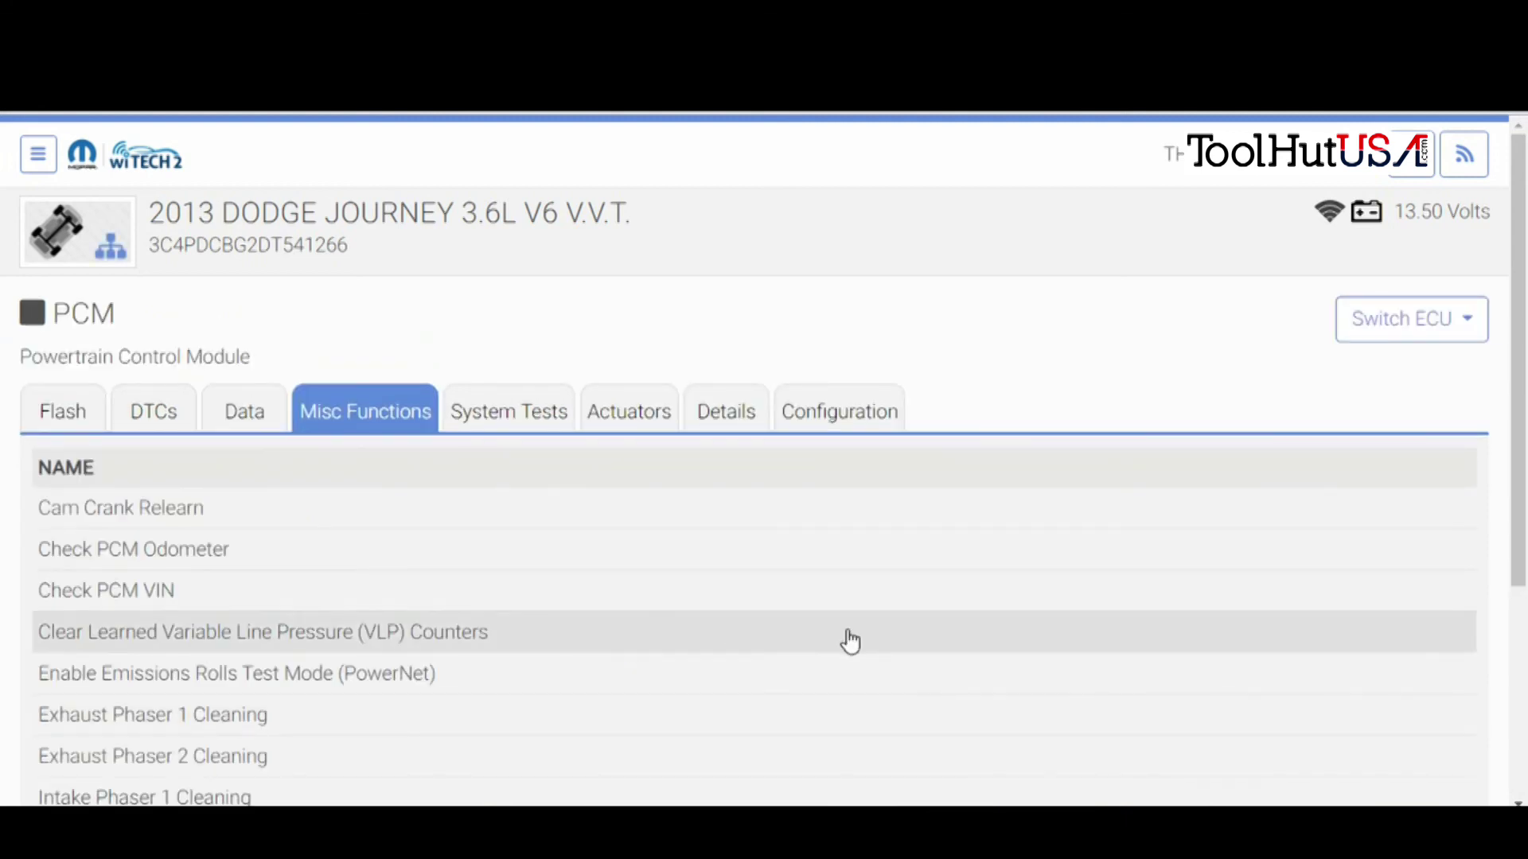
Run Check PCM VIN with the vehicle's VIN until it reports valid, then open PCM Details.
{"action": "left_click", "coordinate": [871, 609]}
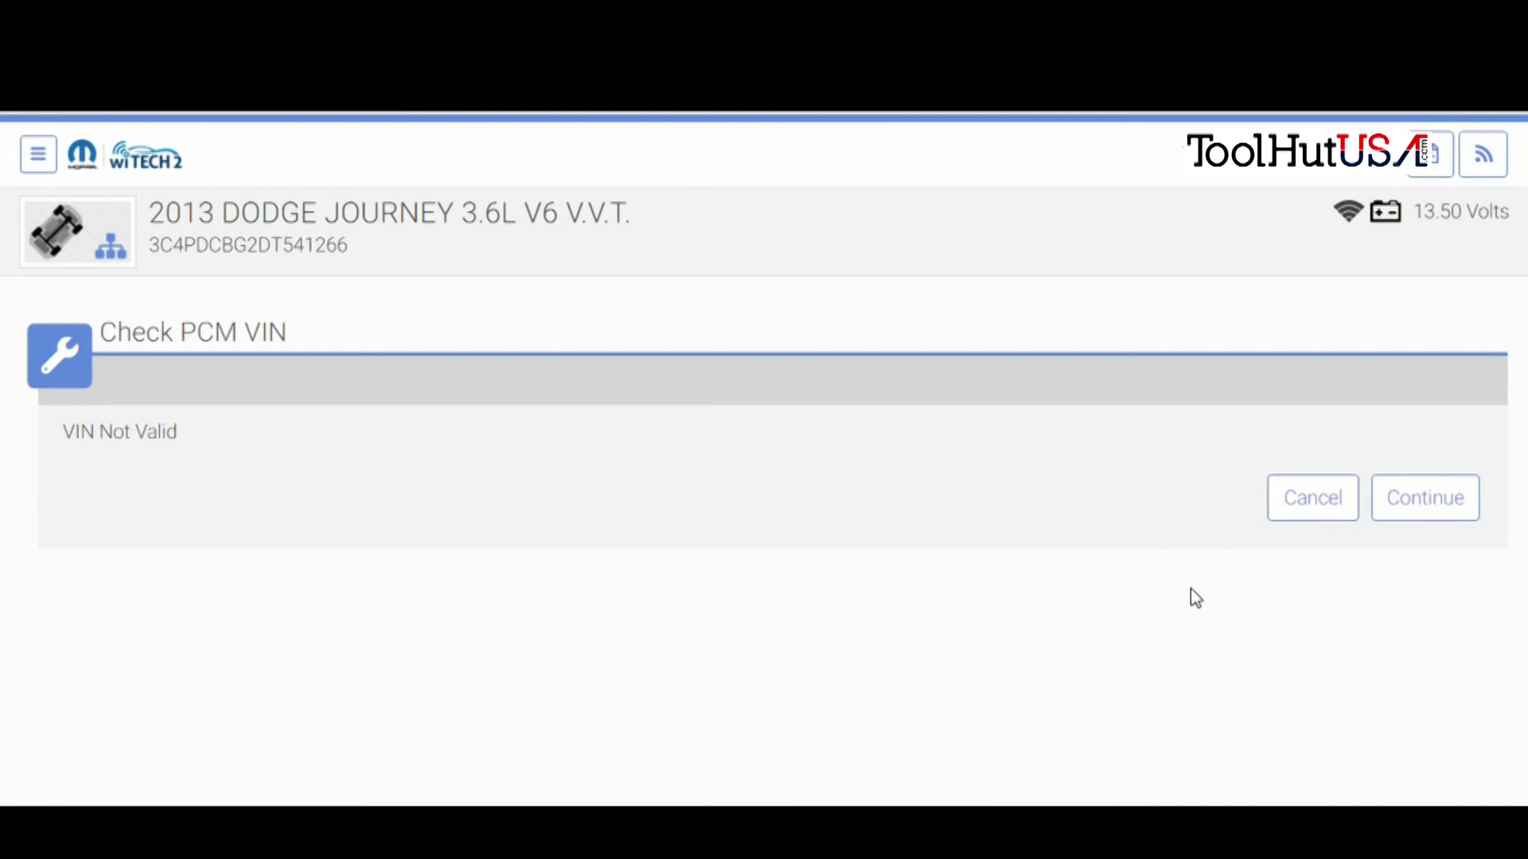
{"action": "left_click", "coordinate": [1442, 497]}
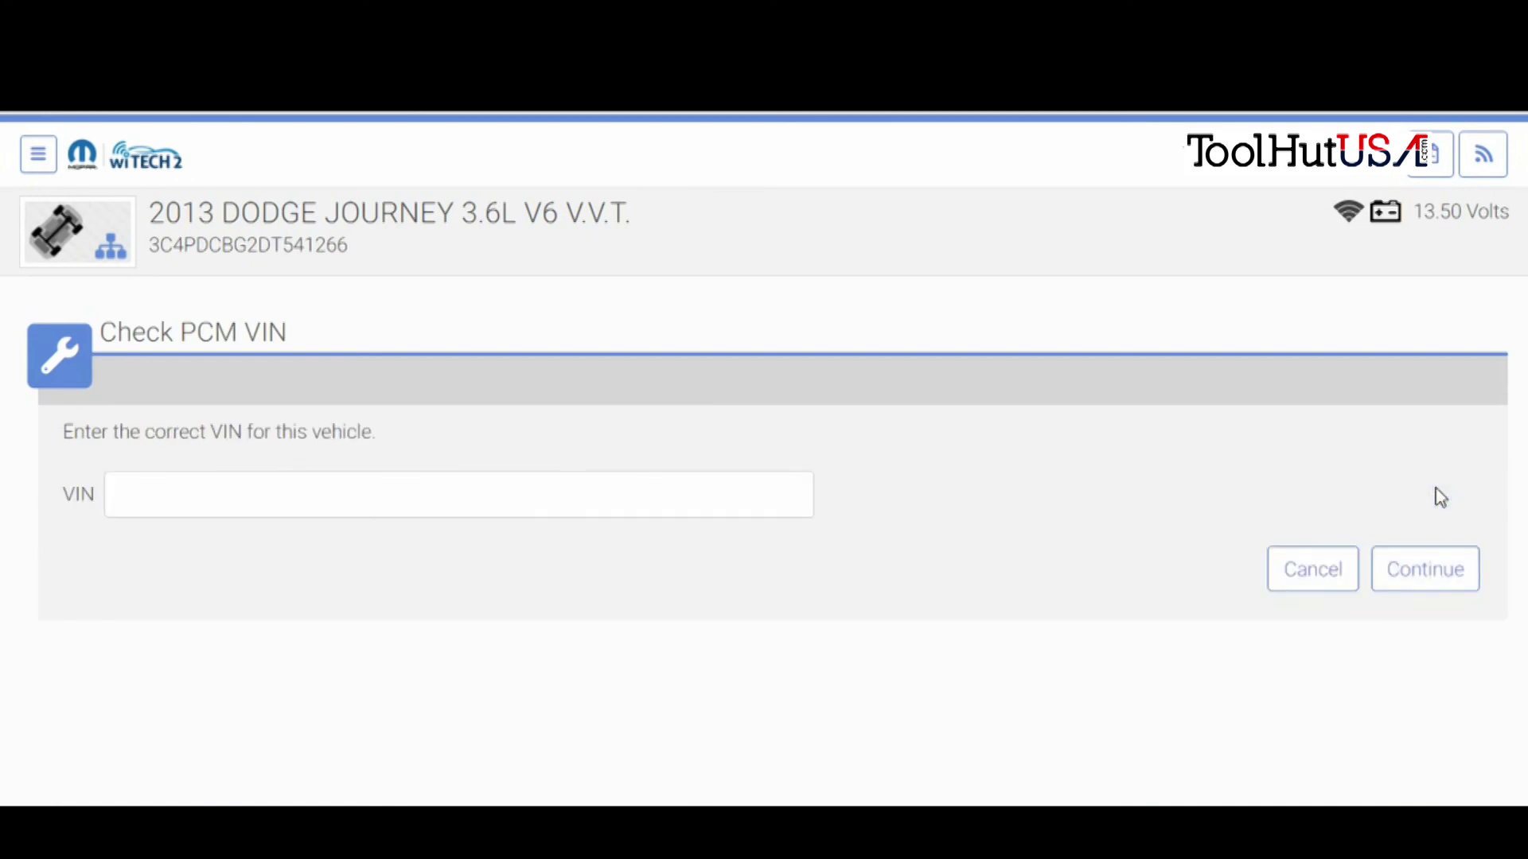
{"action": "left_click", "coordinate": [569, 512]}
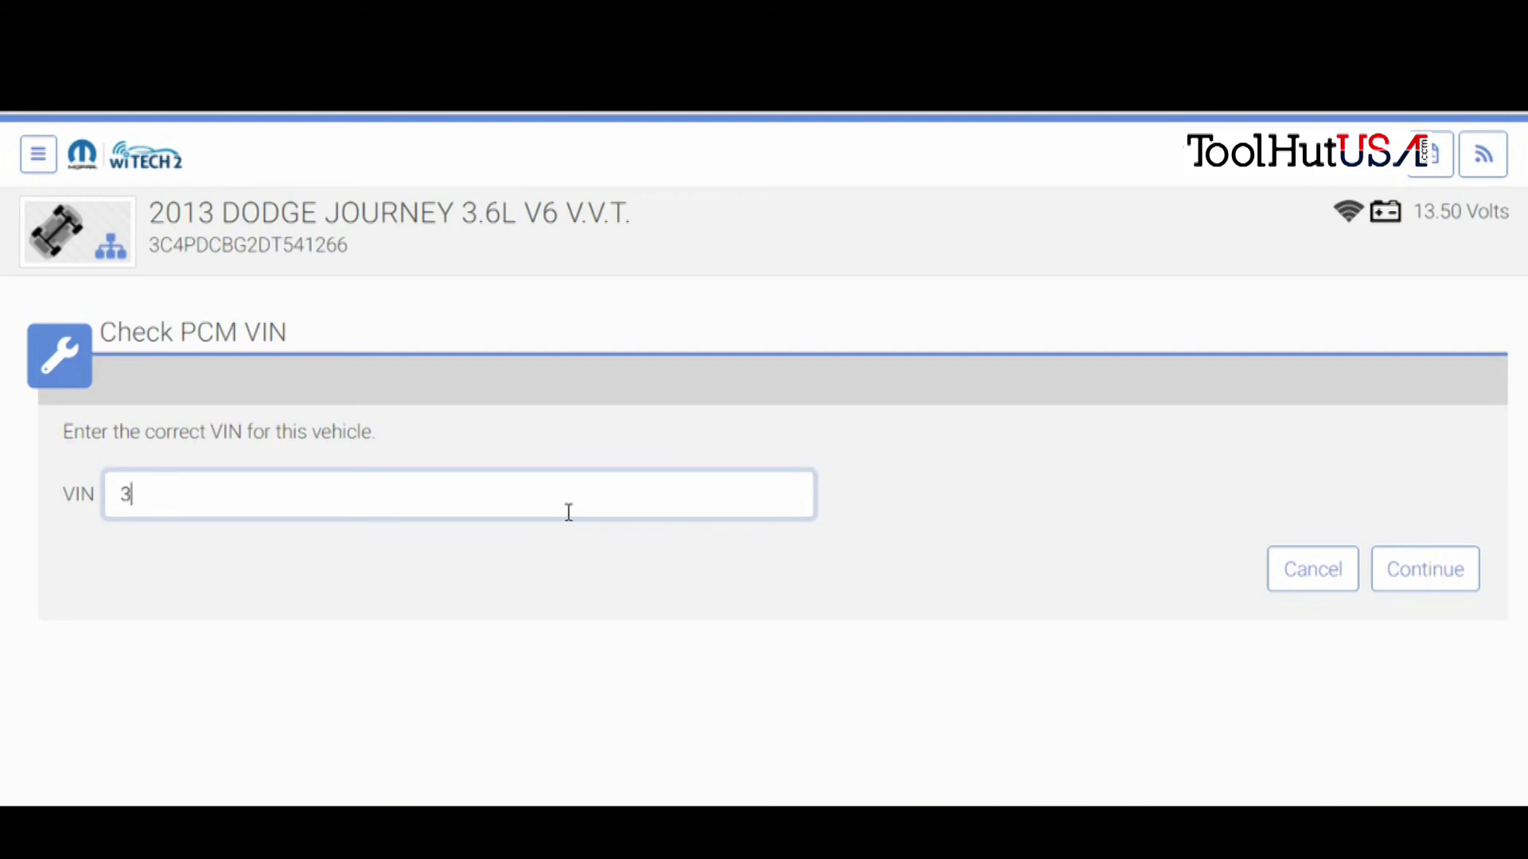
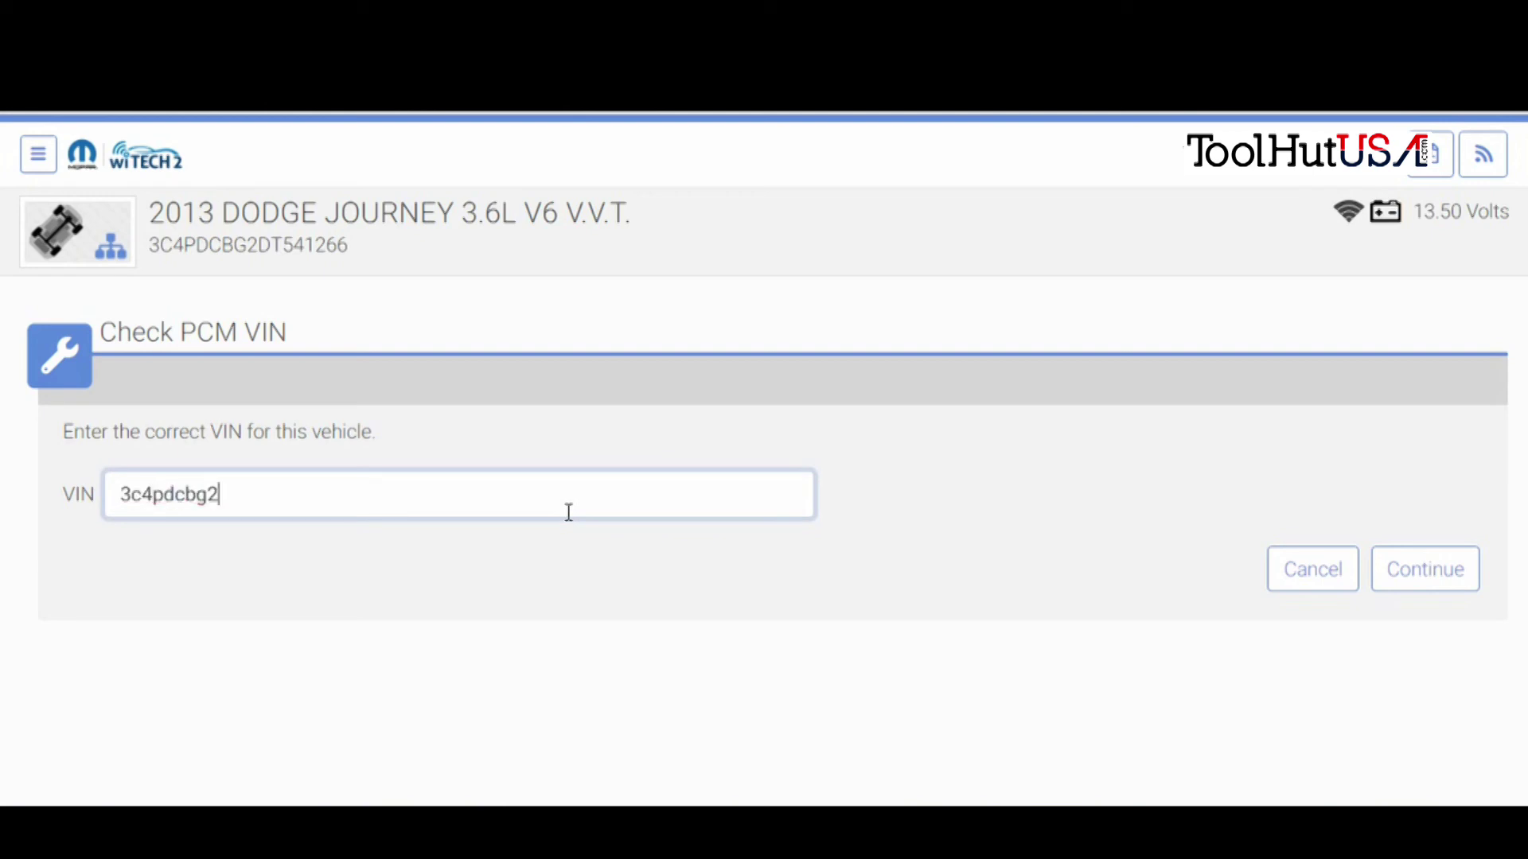
{"action": "left_click", "coordinate": [1435, 583]}
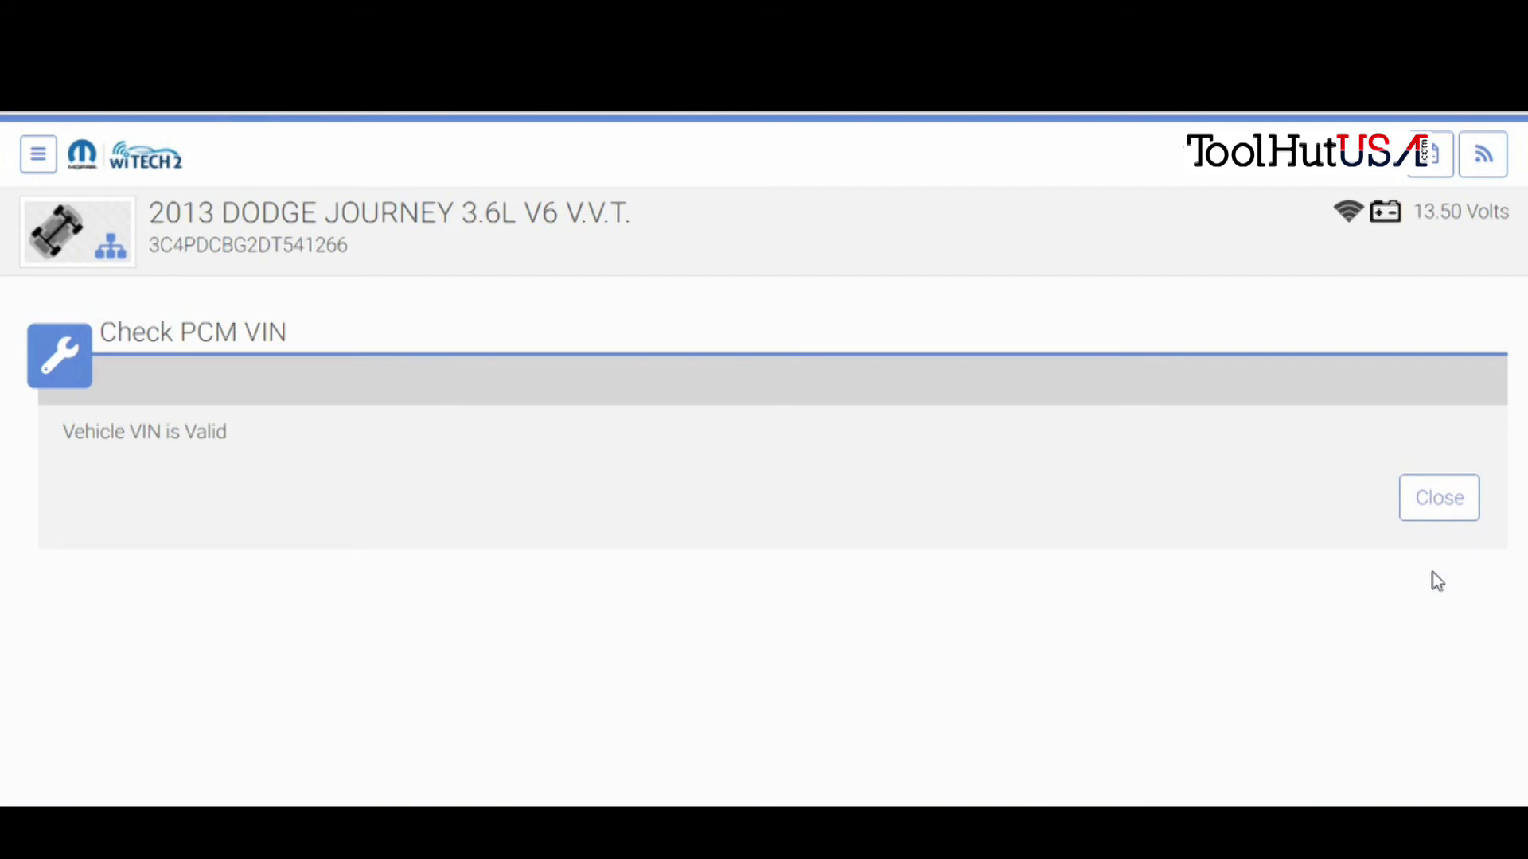
{"action": "left_click", "coordinate": [1459, 503]}
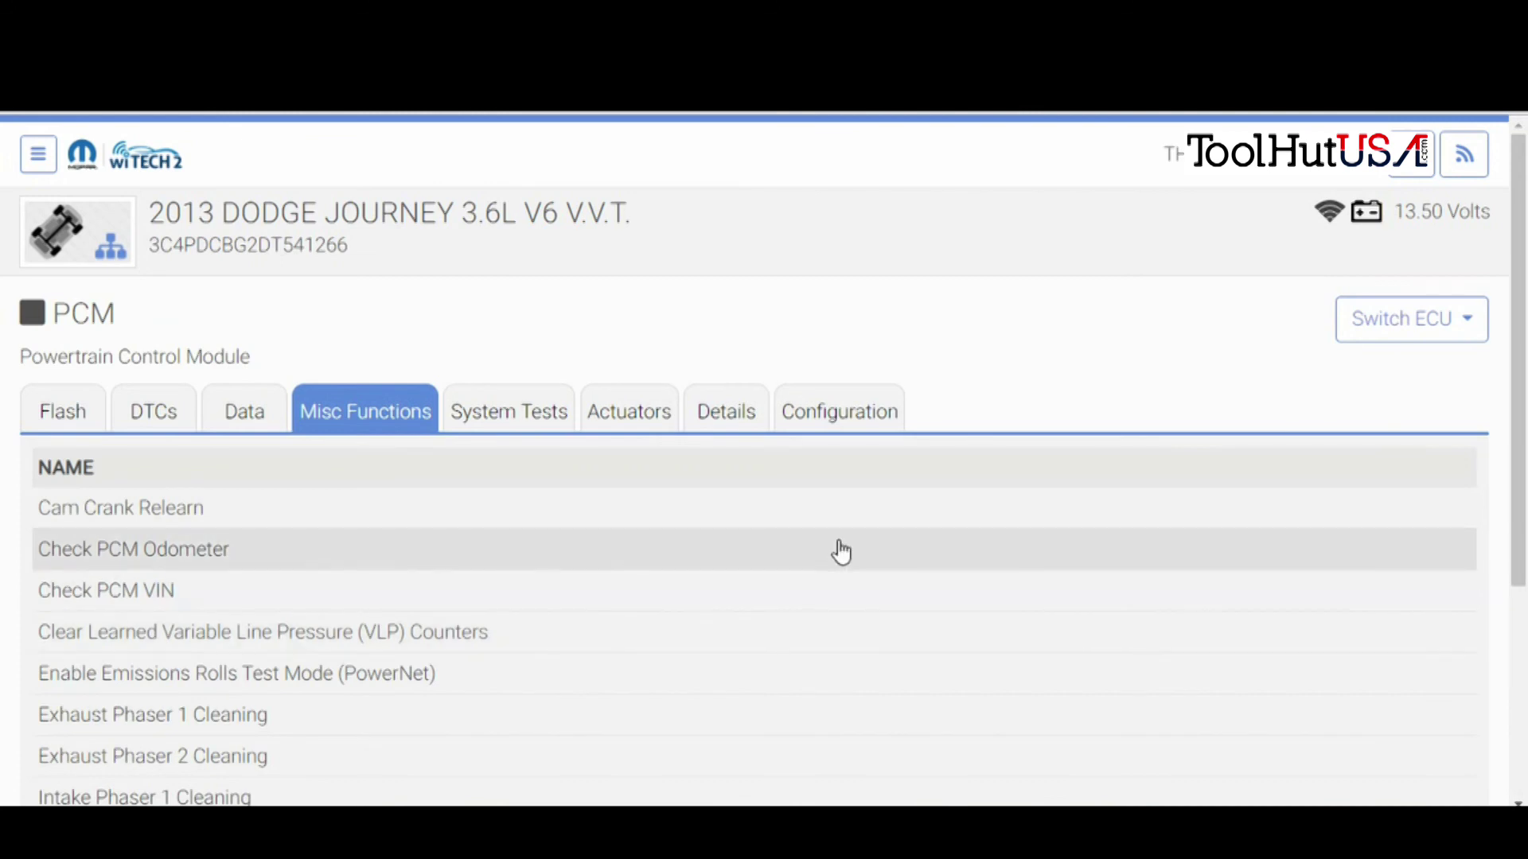
{"action": "left_click", "coordinate": [735, 416]}
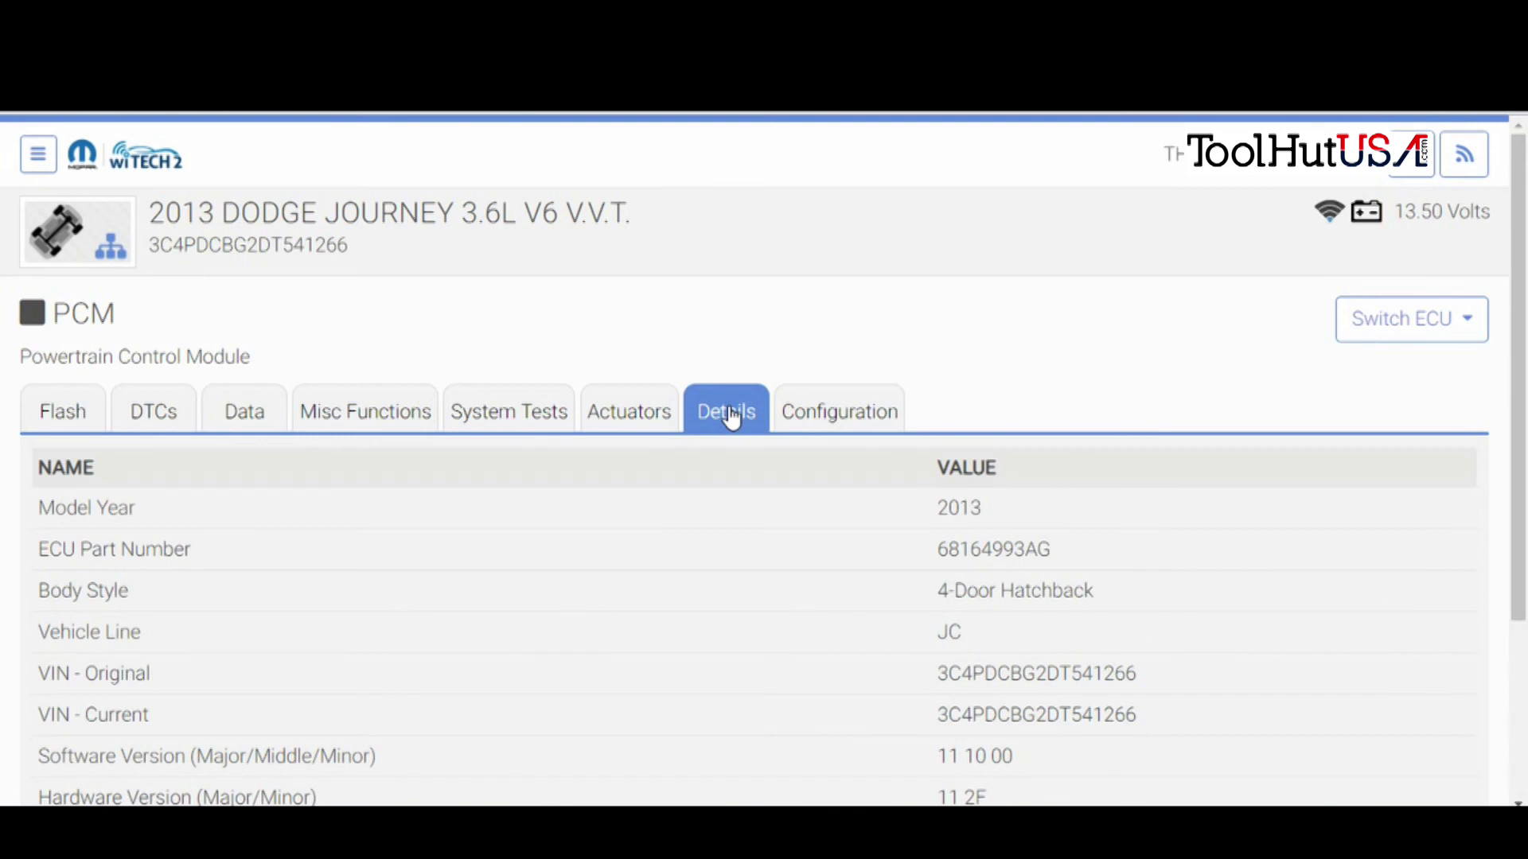
Open the RFH module's DTCs and inspect the B1A28-00 environmental data.
{"action": "left_click", "coordinate": [69, 253]}
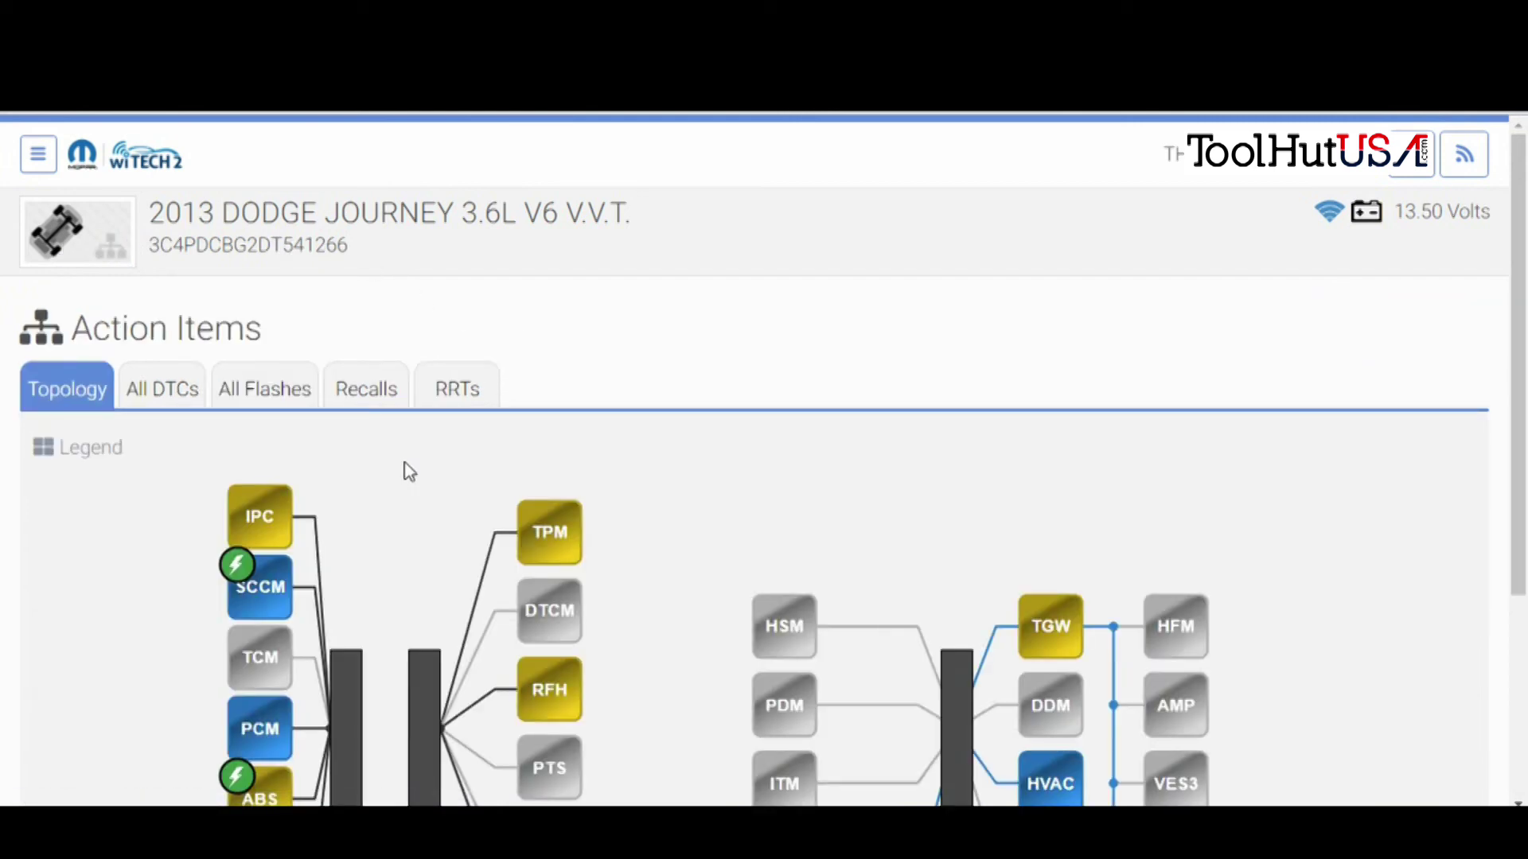
{"action": "left_click", "coordinate": [547, 686]}
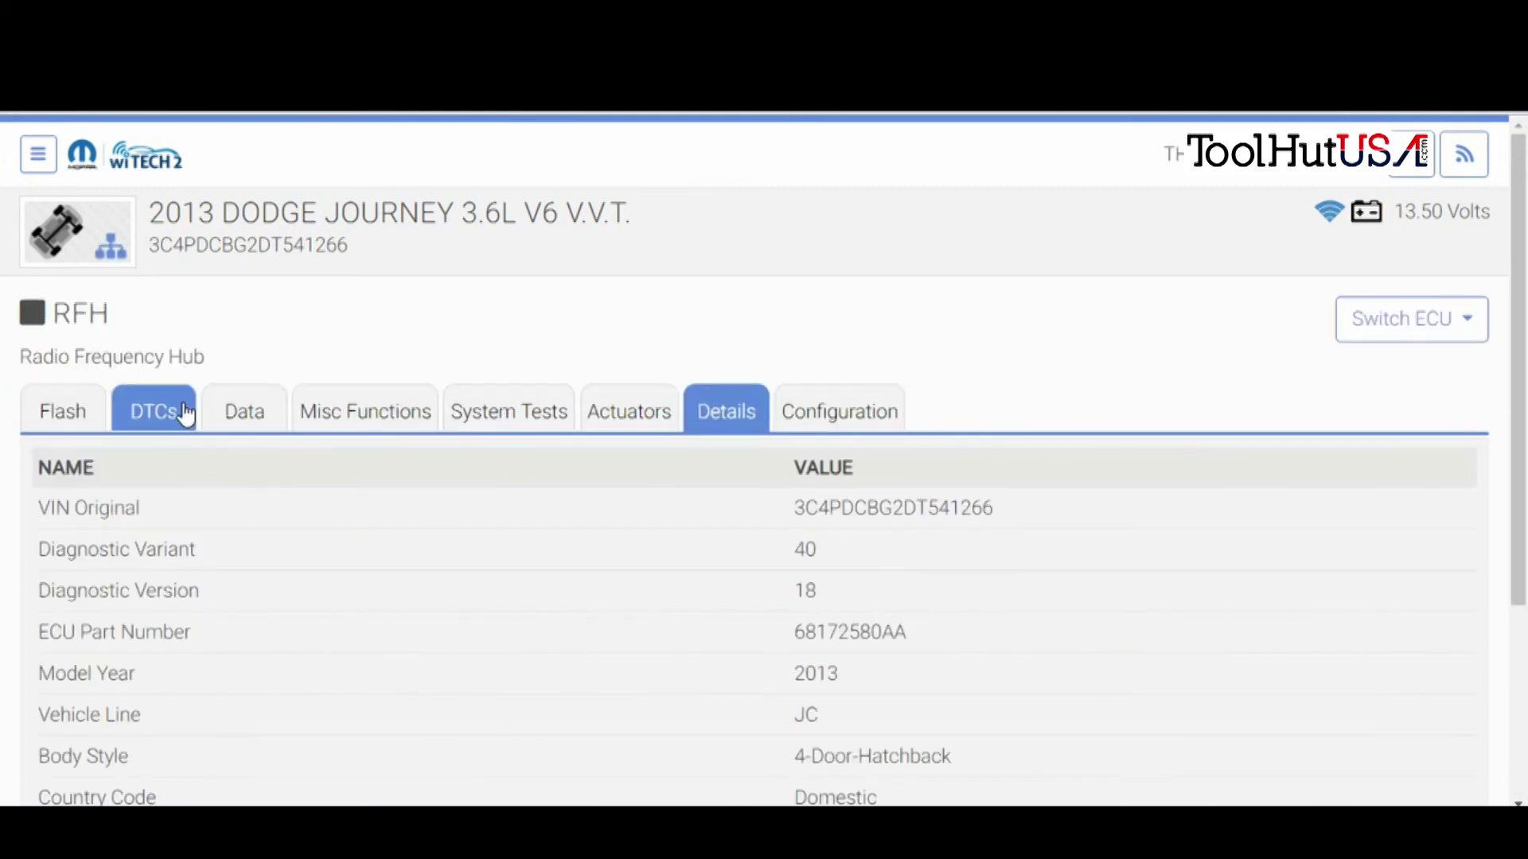
{"action": "left_click", "coordinate": [179, 413]}
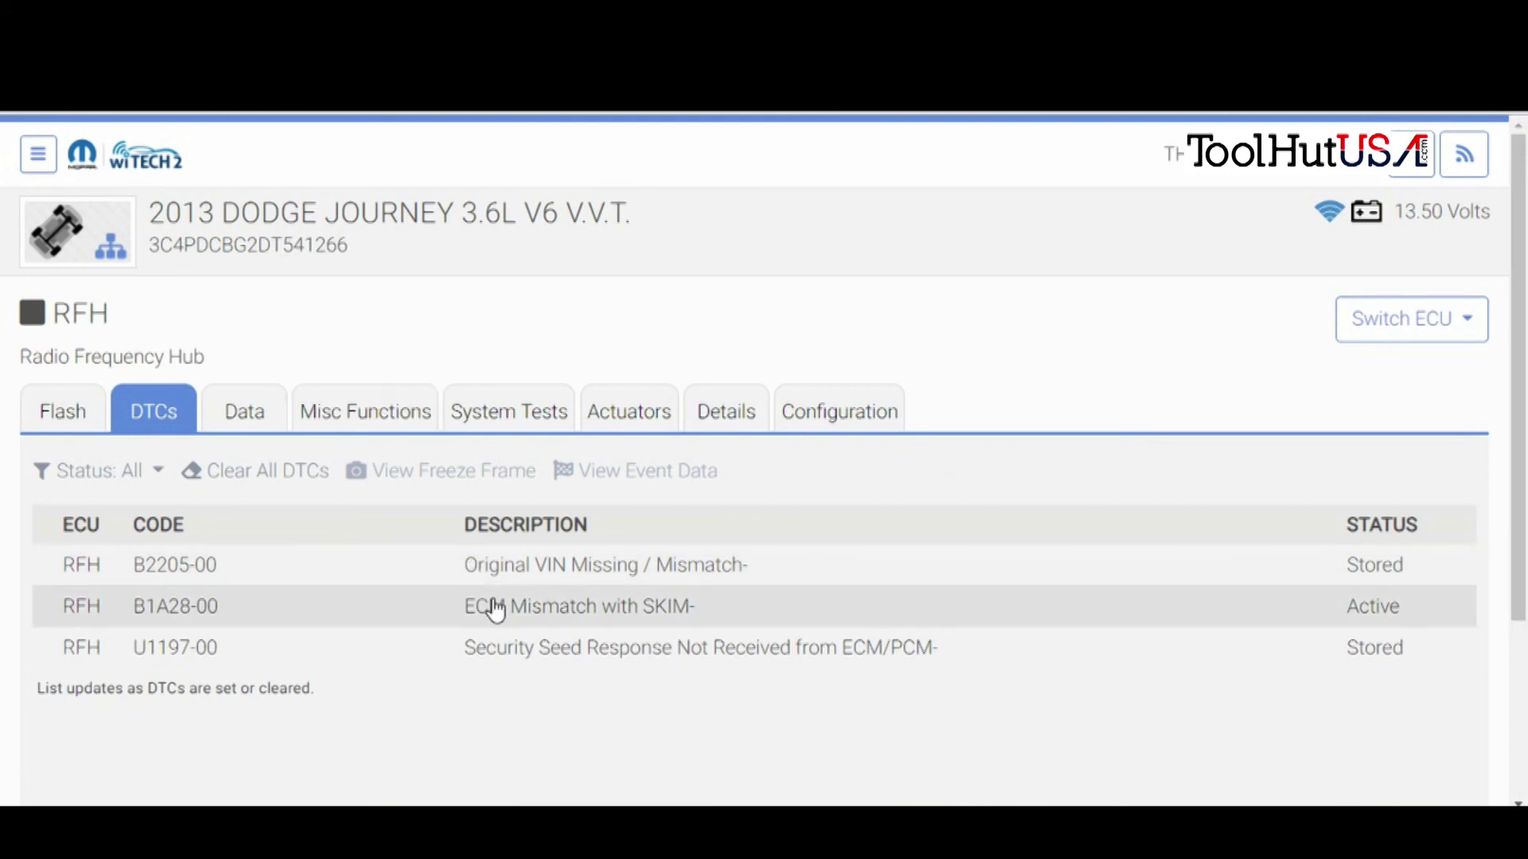
{"action": "left_click", "coordinate": [495, 610]}
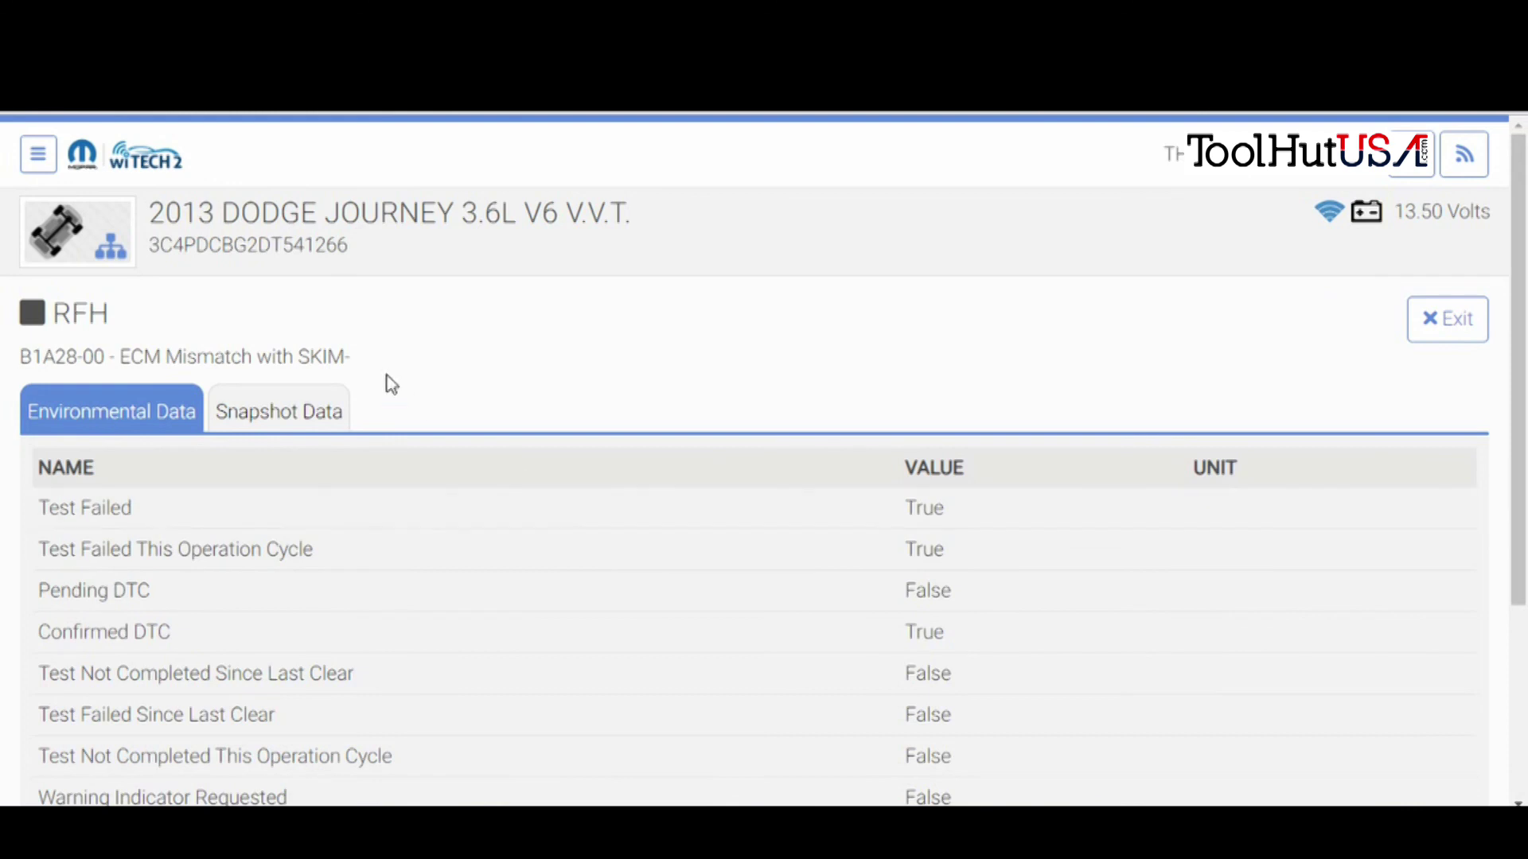
Return to the vehicle topology overview showing the responding modules.
{"action": "left_click", "coordinate": [79, 243]}
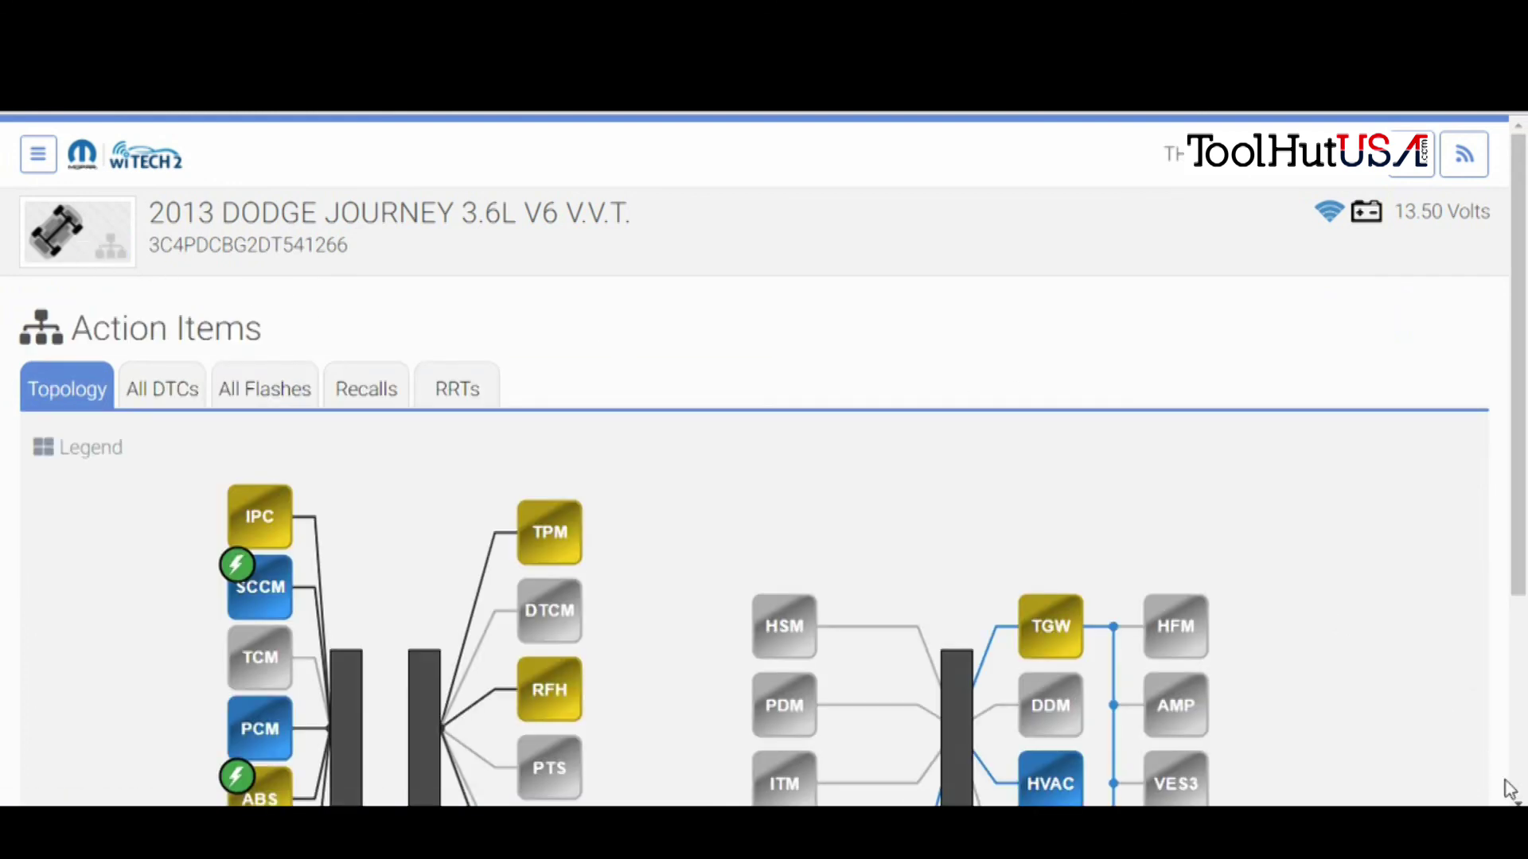
{"action": "left_click", "coordinate": [1517, 804]}
{"action": "scroll", "coordinate": [1517, 803], "scroll_direction": "down", "scroll_amount": 3}
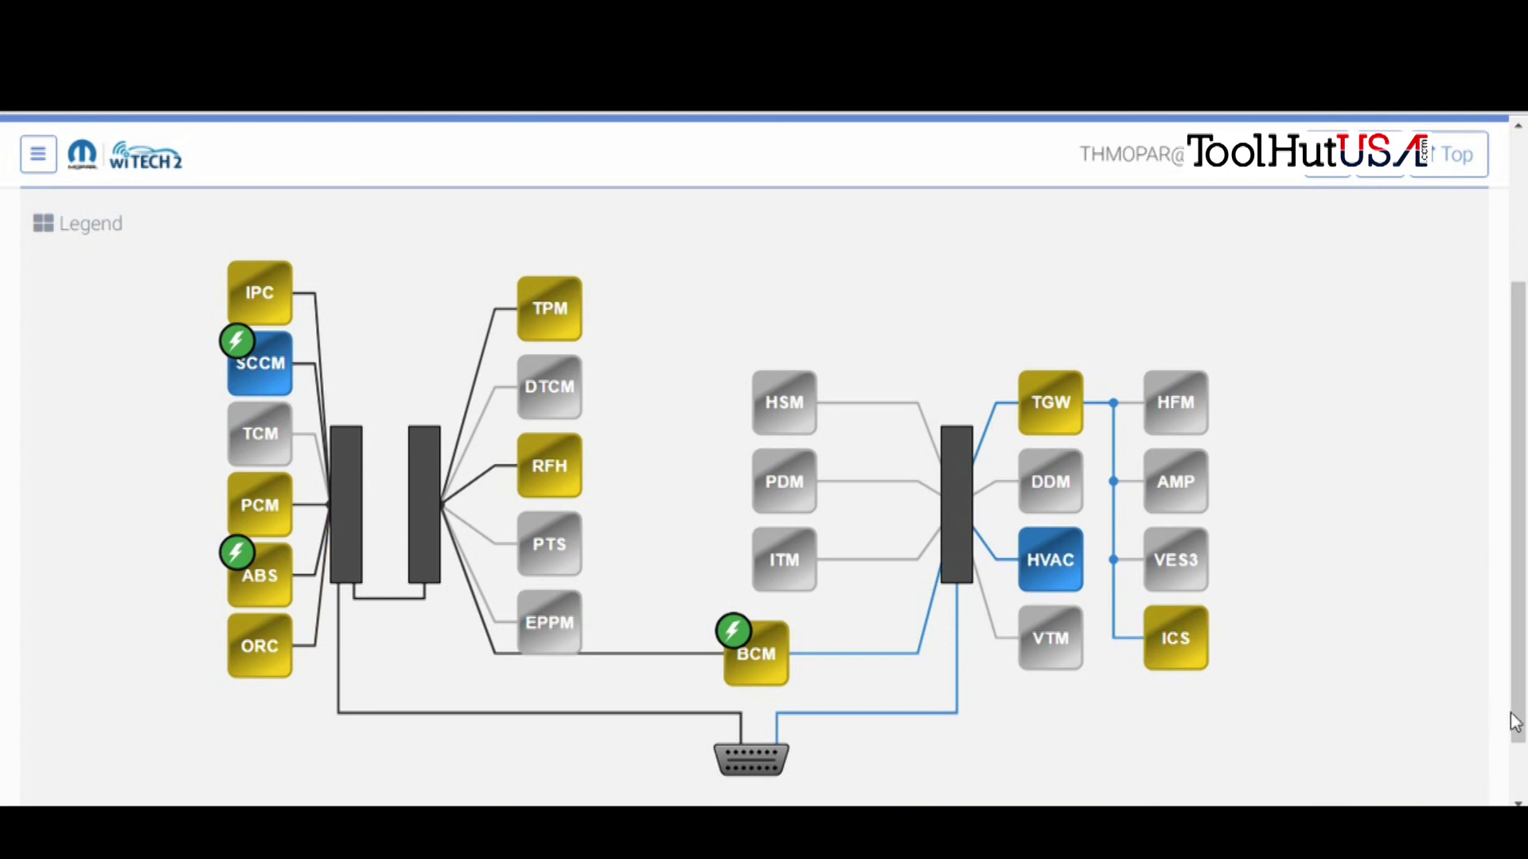
{"action": "scroll", "coordinate": [1520, 637], "scroll_direction": "up", "scroll_amount": 1}
{"action": "scroll", "coordinate": [1520, 636], "scroll_direction": "up", "scroll_amount": 3}
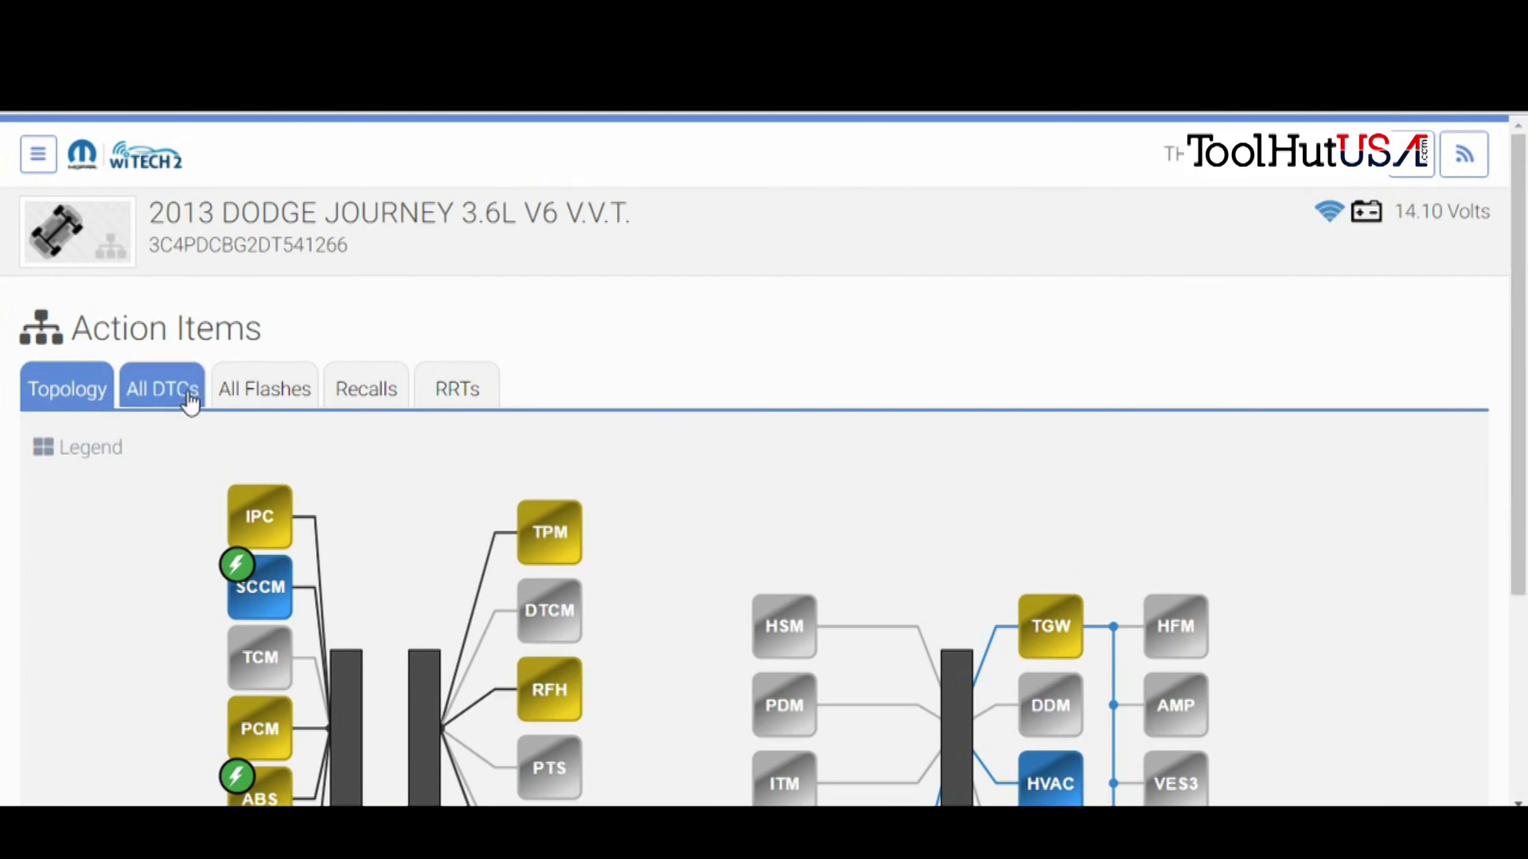
Clear every module's DTCs from the All DTCs list, then return to the topology diagram.
{"action": "left_click", "coordinate": [189, 400]}
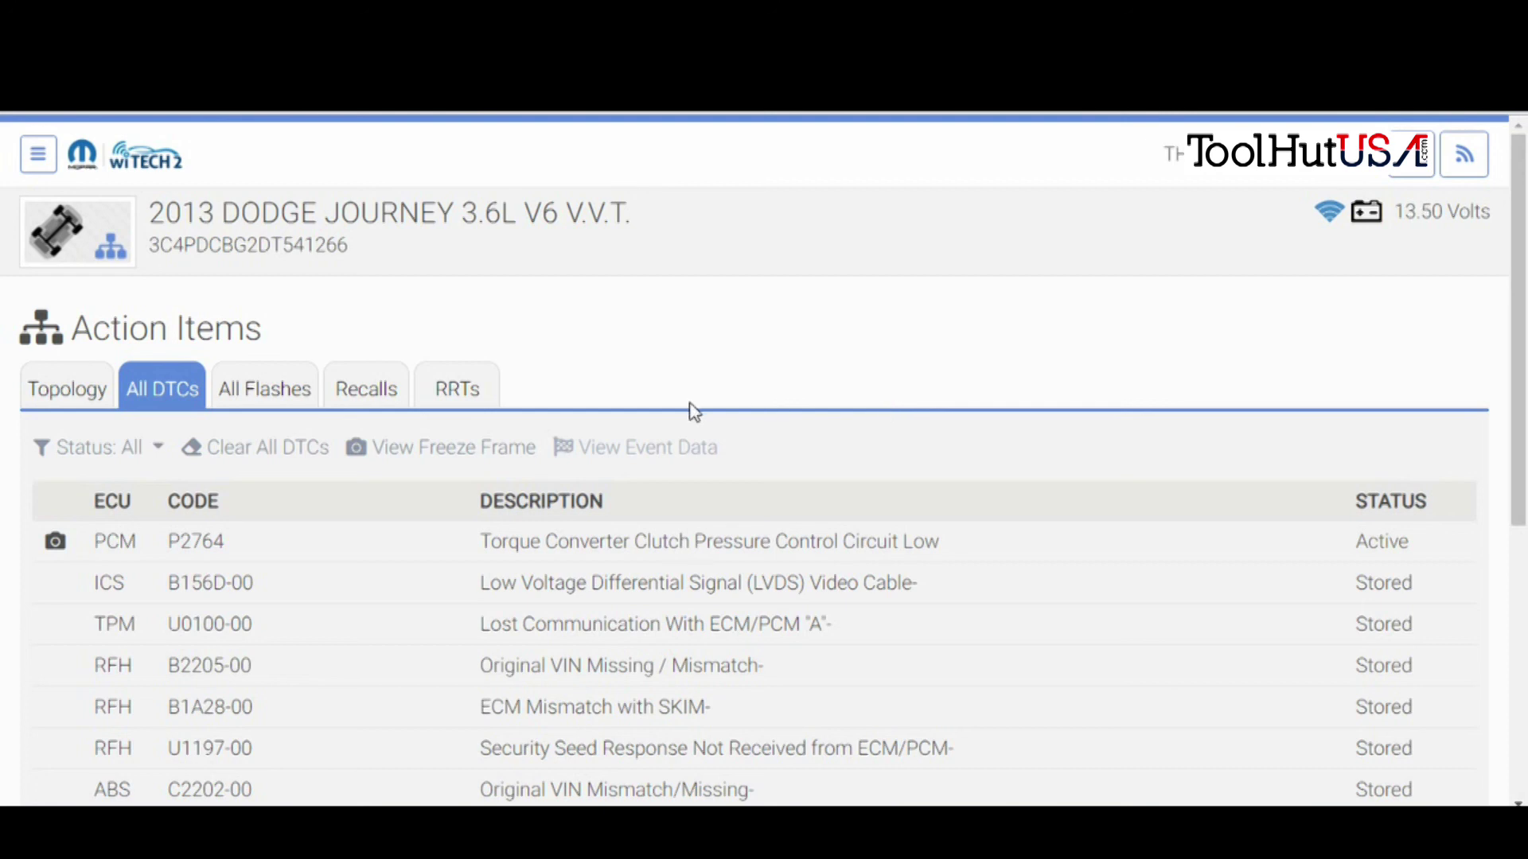
{"action": "left_click", "coordinate": [261, 450]}
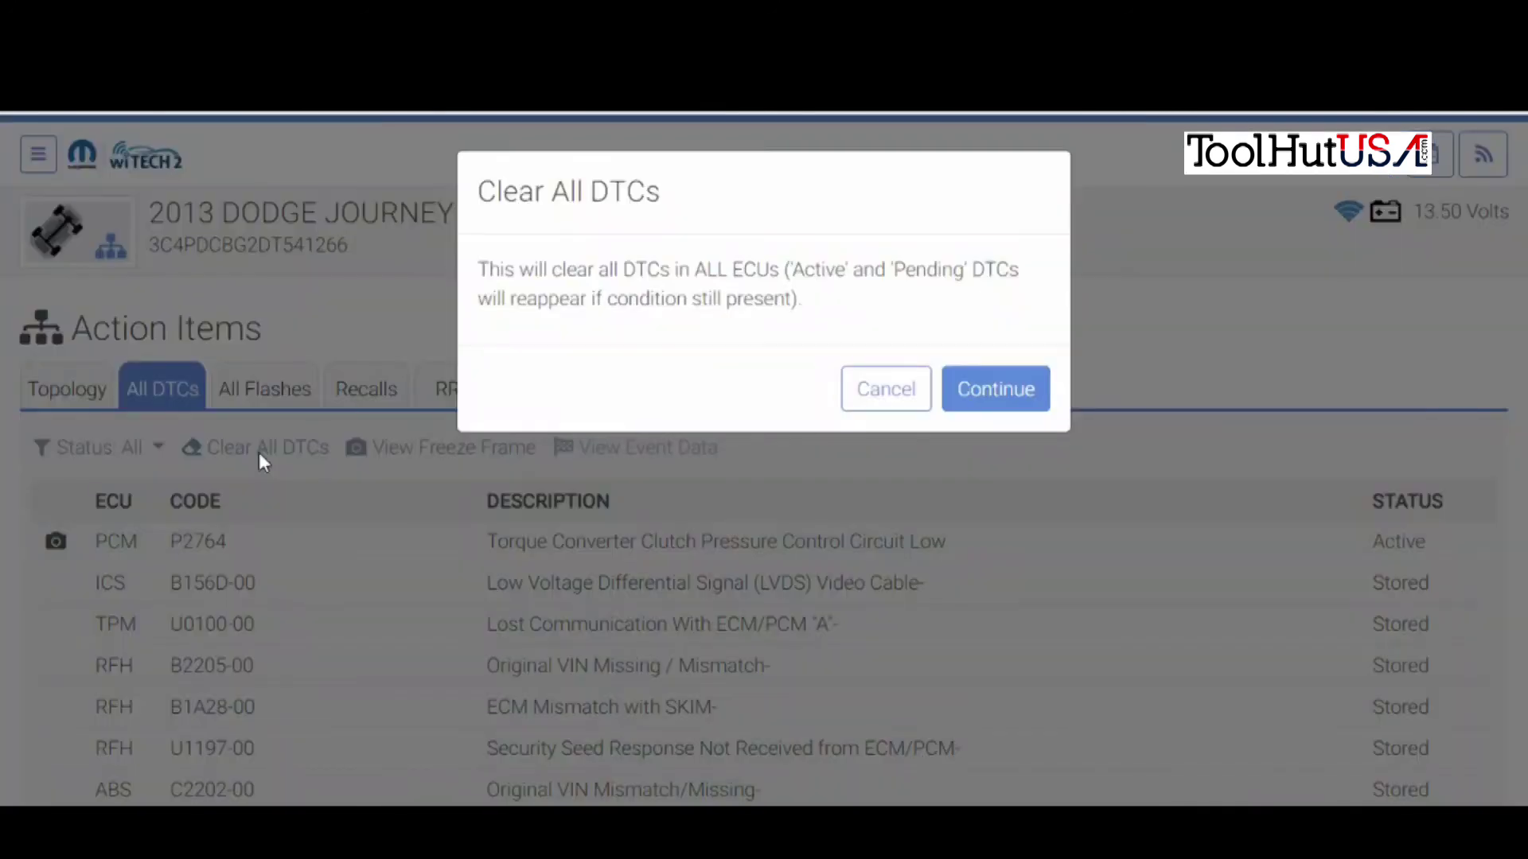
{"action": "left_click", "coordinate": [979, 387]}
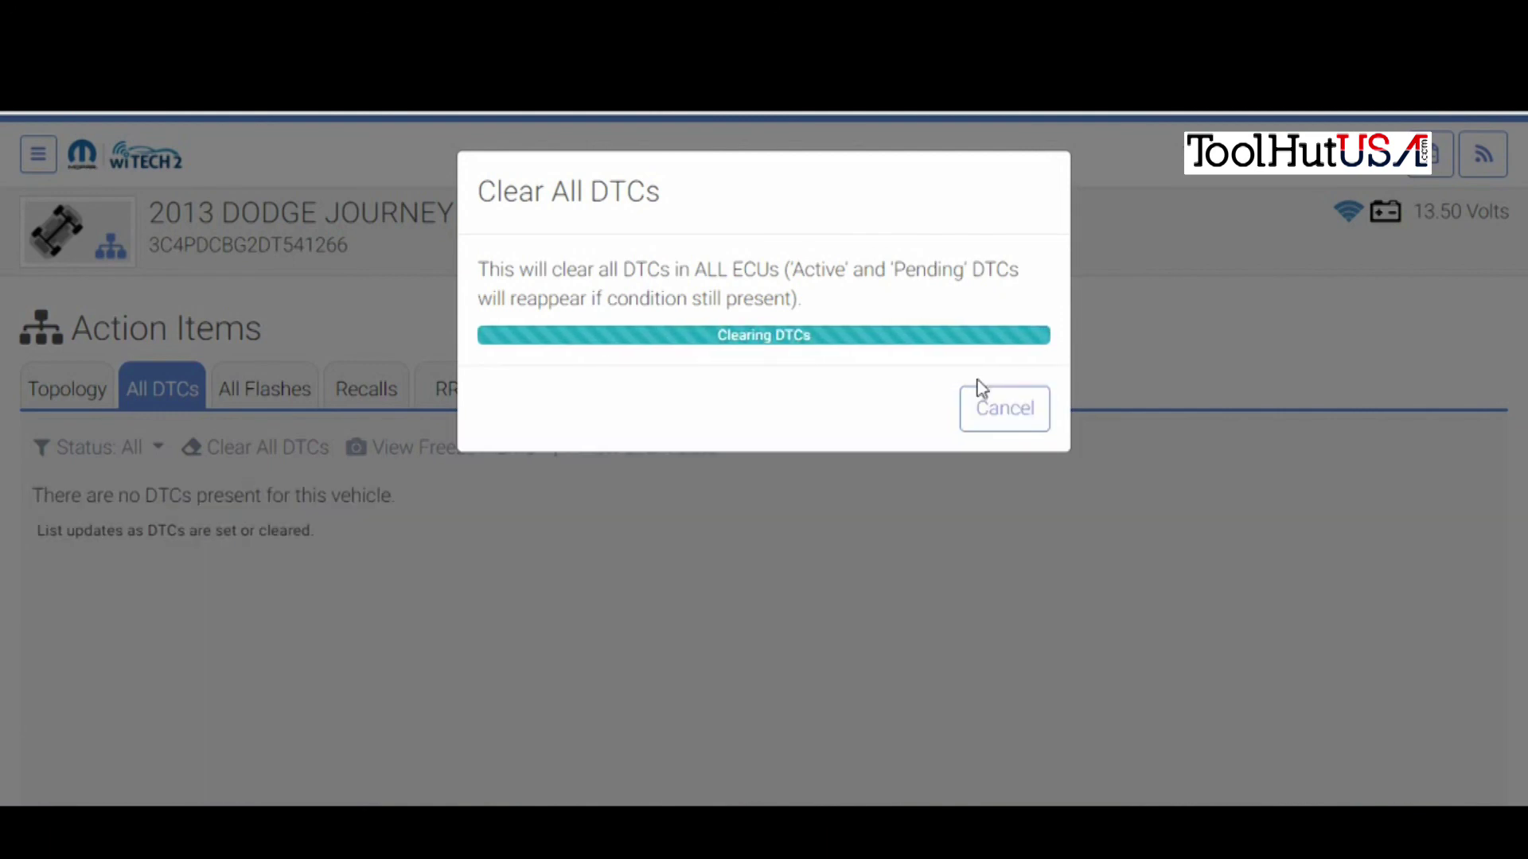
{"action": "left_click", "coordinate": [999, 468]}
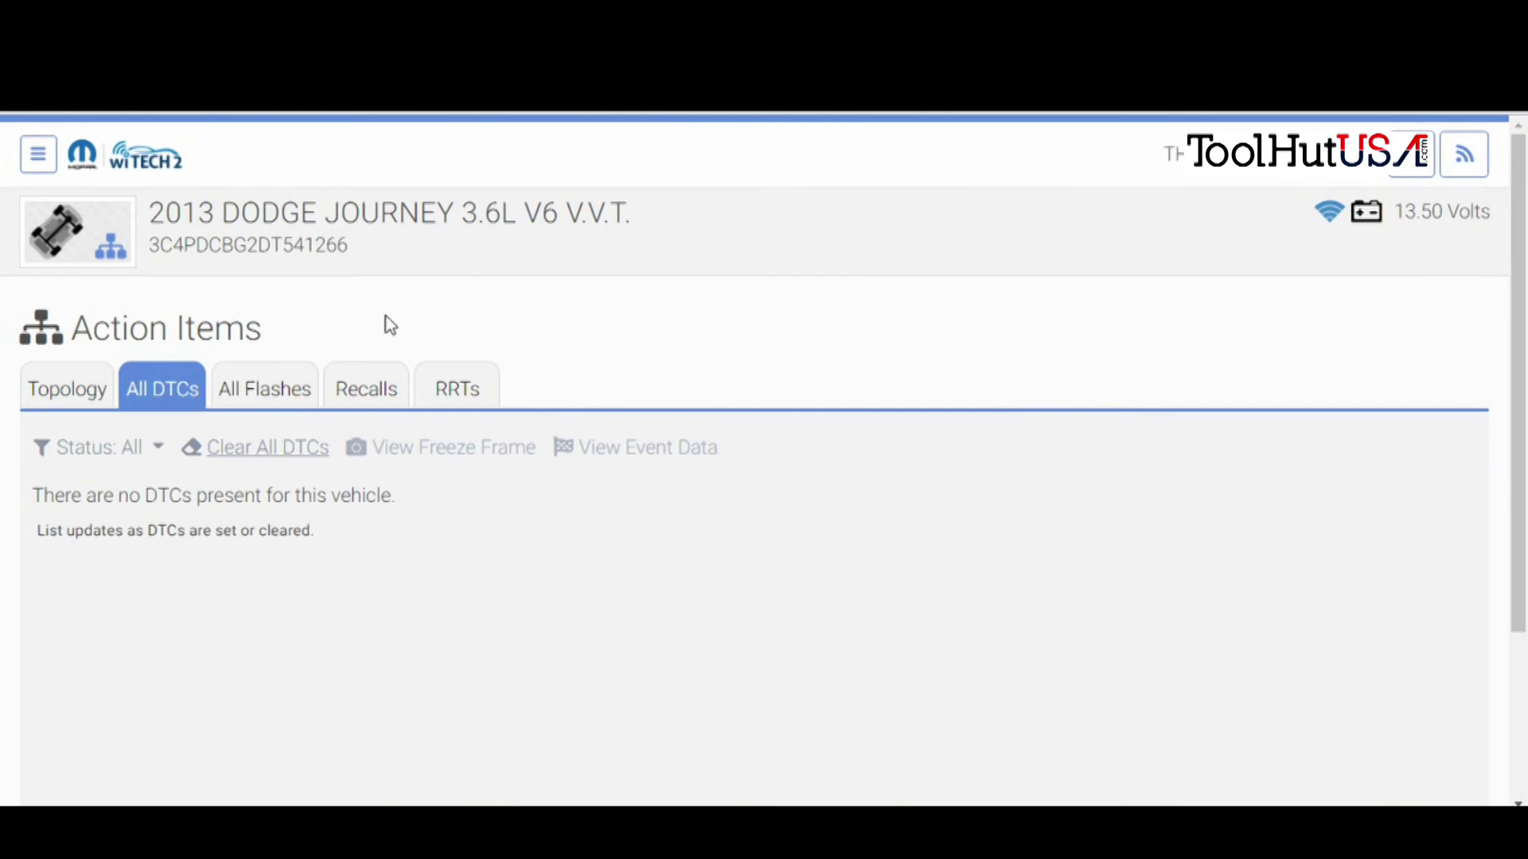
{"action": "left_click", "coordinate": [112, 253]}
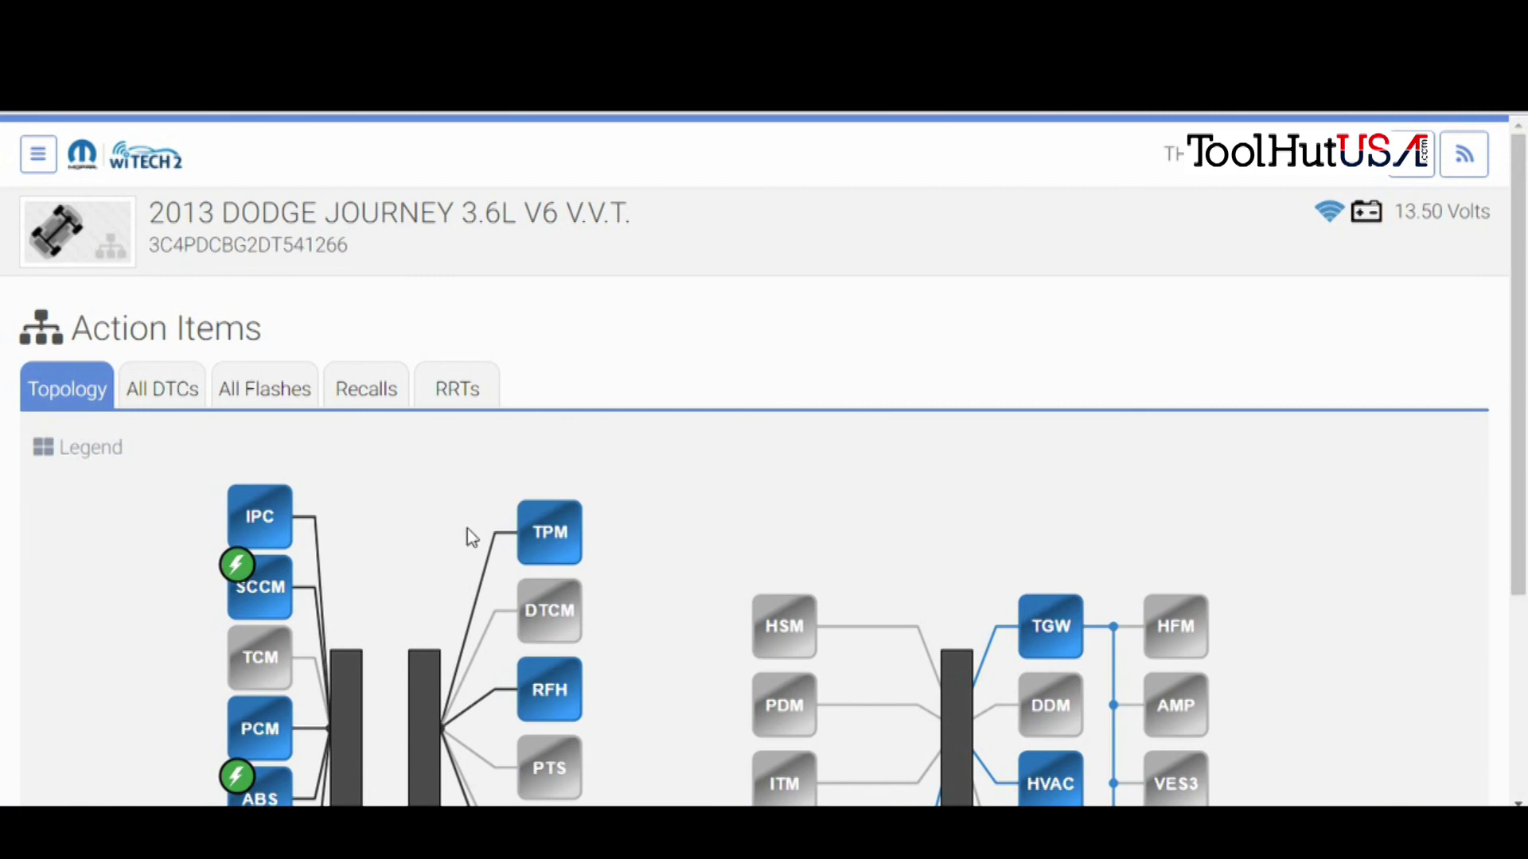
Select the PCM in the topology diagram to show its DTC list, now empty.
{"action": "left_click", "coordinate": [267, 731]}
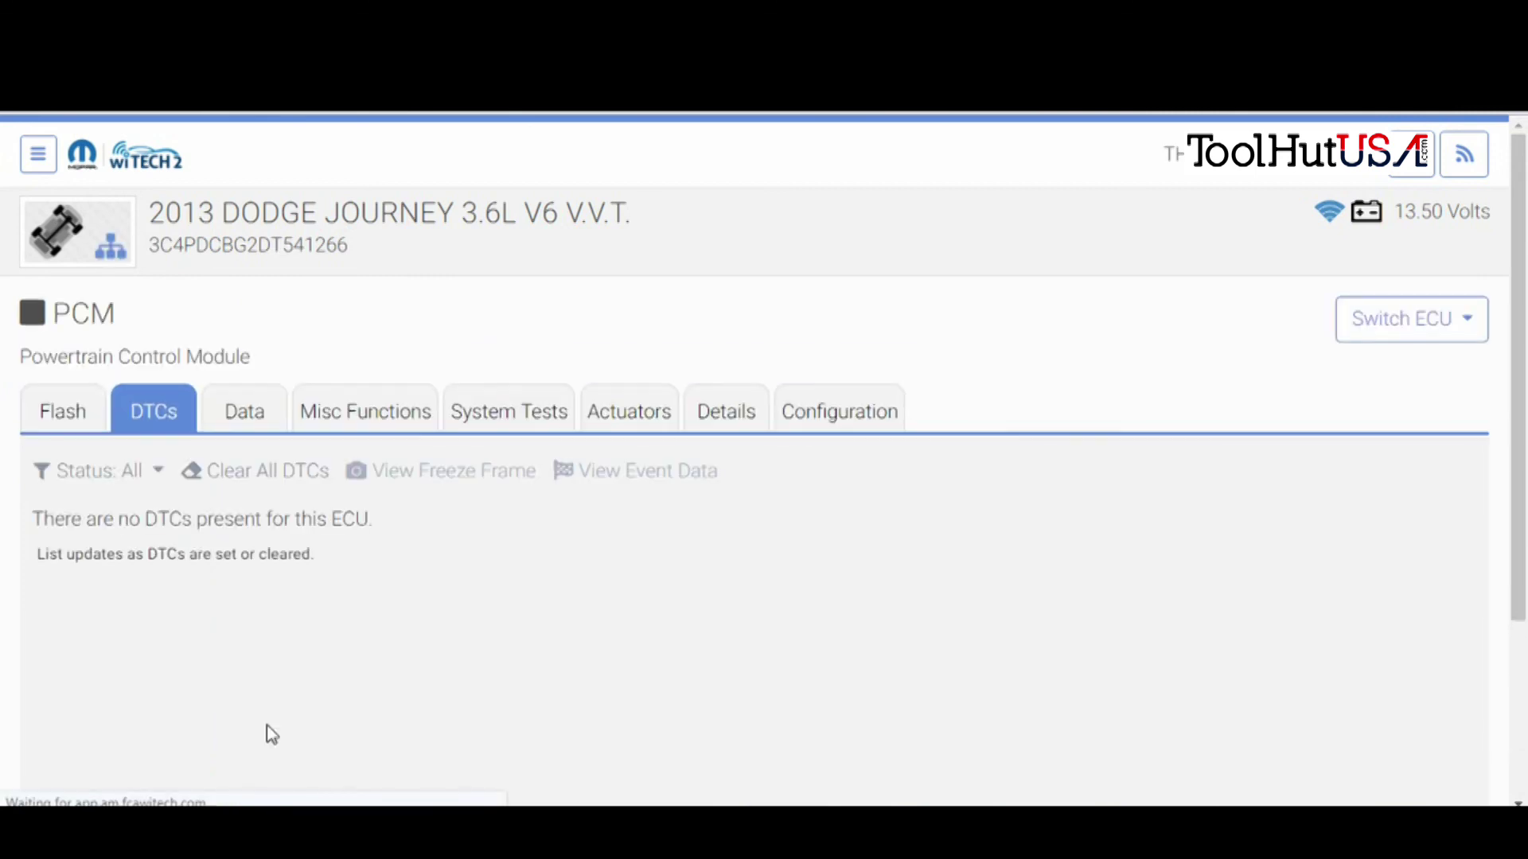